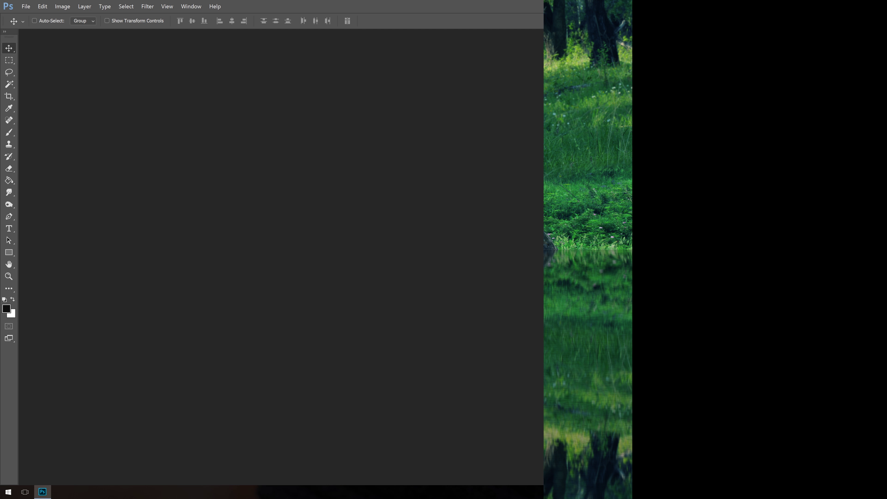
Open flower_fields3_by_tumana_stock-d45j5cw.jpg from the Reflection folder.
{"action": "double_click", "coordinate": [431, 220]}
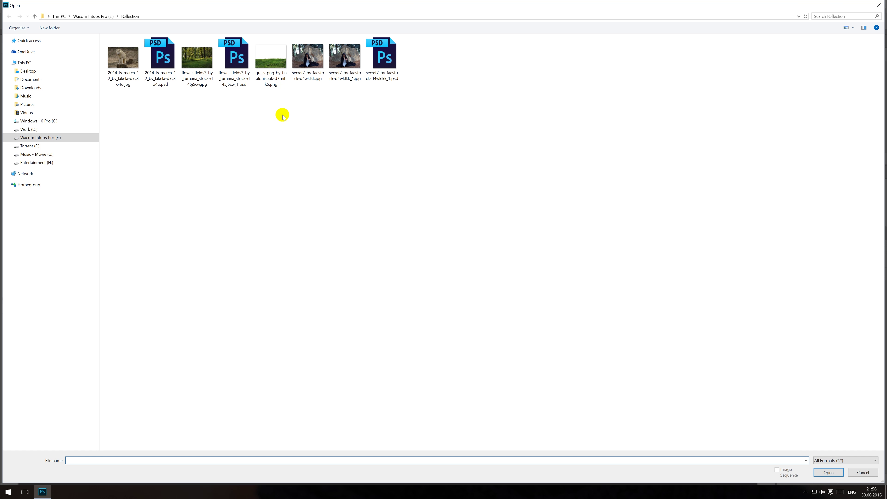
{"action": "double_click", "coordinate": [203, 63]}
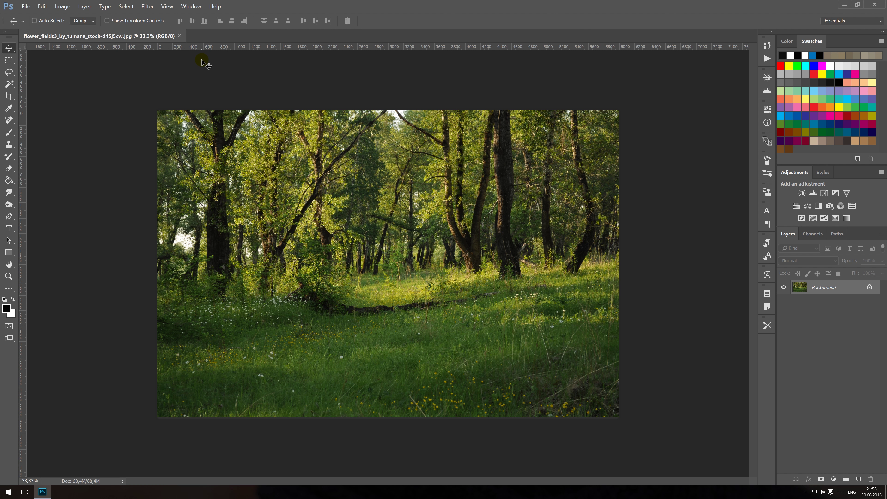
Copy the forest above its bottom strip onto Layer 1 and hide the Background layer.
{"action": "key", "text": "ctrl+0"}
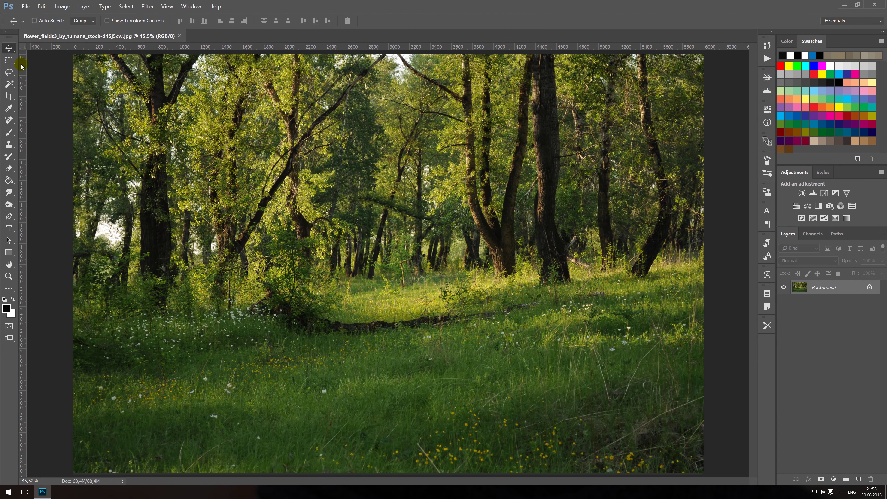
{"action": "left_click", "coordinate": [17, 61]}
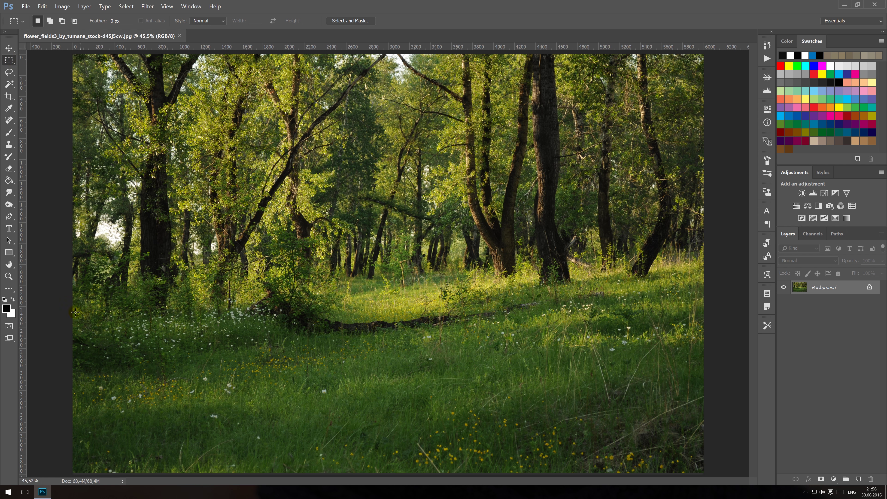
{"action": "left_click_drag", "start_coordinate": [64, 409], "coordinate": [705, 479]}
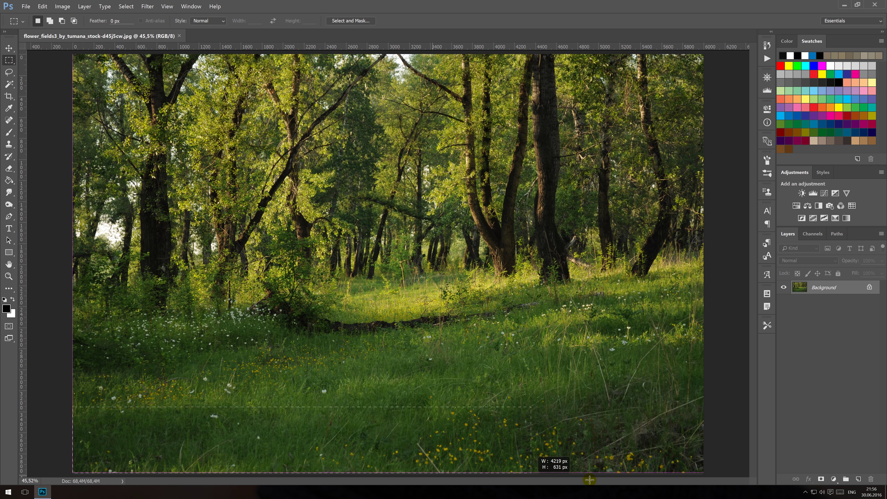
{"action": "left_click_drag", "start_coordinate": [706, 479], "coordinate": [716, 474]}
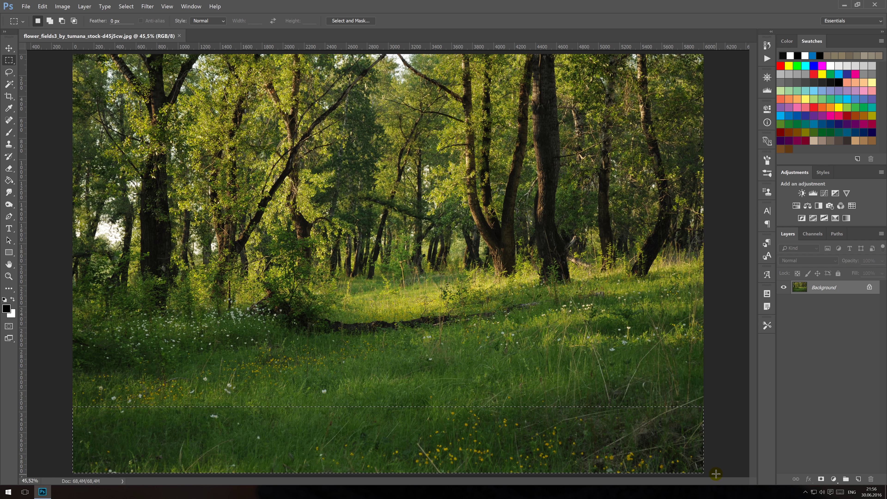
{"action": "key", "text": "ctrl+j"}
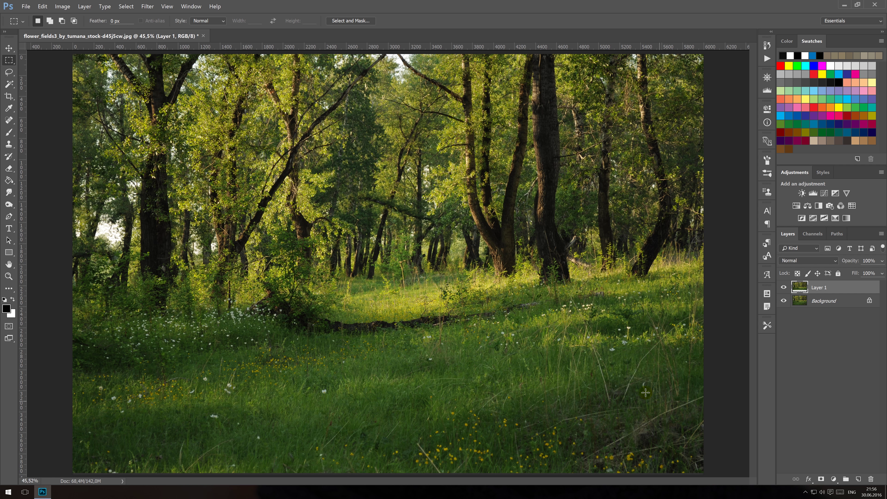
{"action": "left_click", "coordinate": [784, 300]}
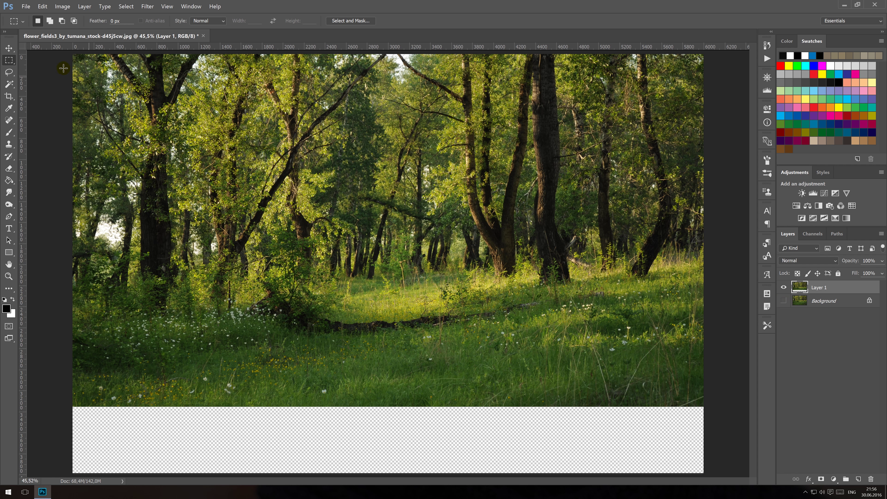
Open grass_png_by_tinalouiseuk-d7mihk5.png as a second document.
{"action": "left_click", "coordinate": [9, 48]}
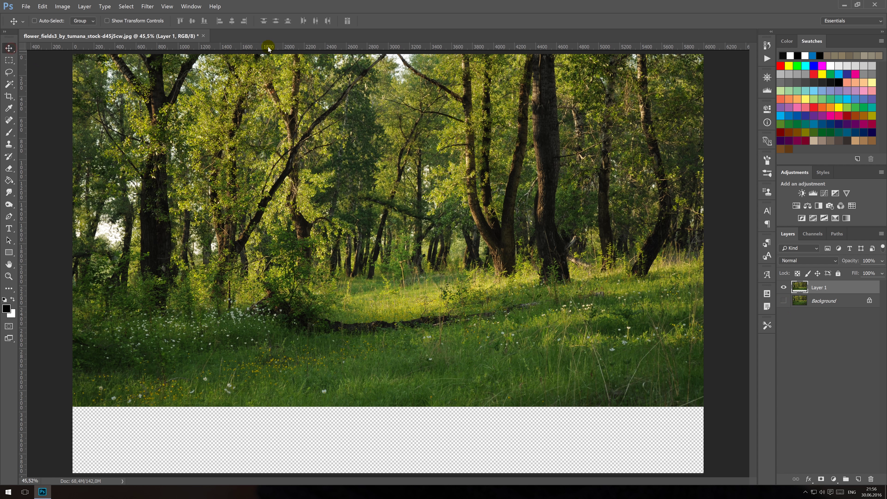
{"action": "right_click", "coordinate": [266, 32]}
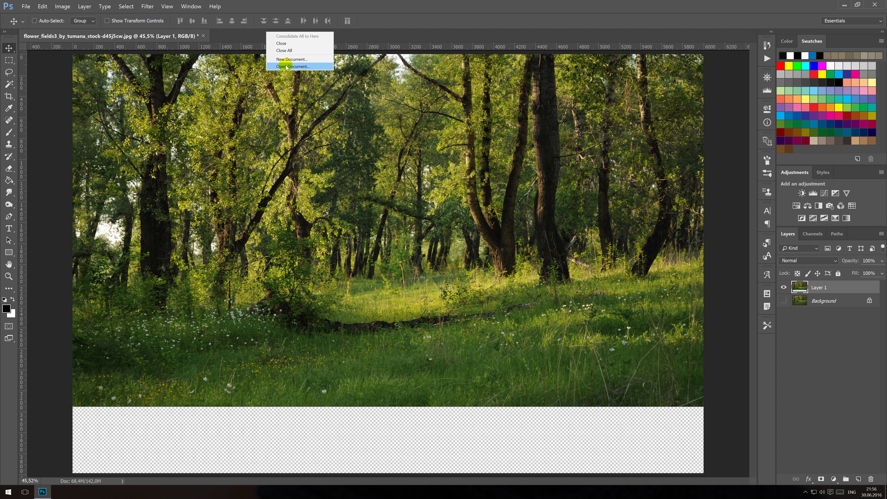
{"action": "left_click", "coordinate": [286, 66]}
{"action": "double_click", "coordinate": [271, 59]}
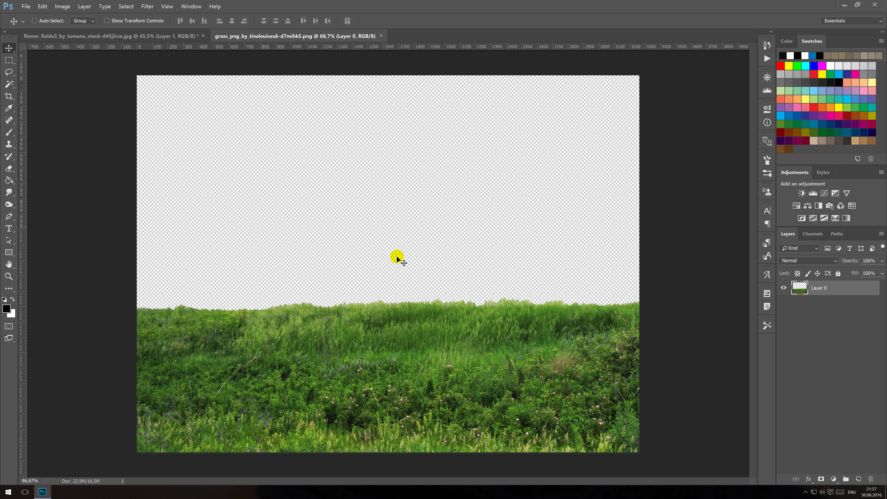
Drag the grass cutout into the forest as Layer 2, stretched 6000 px across the bottom.
{"action": "mouse_move", "coordinate": [447, 382]}
{"action": "left_mouse_down"}
{"action": "mouse_move", "coordinate": [104, 38]}
{"action": "mouse_move", "coordinate": [181, 199]}
{"action": "left_mouse_up"}
{"action": "left_click_drag", "start_coordinate": [242, 364], "coordinate": [242, 365]}
{"action": "mouse_move", "coordinate": [177, 337]}
{"action": "left_mouse_down"}
{"action": "mouse_move", "coordinate": [335, 424]}
{"action": "mouse_move", "coordinate": [294, 419]}
{"action": "left_mouse_up"}
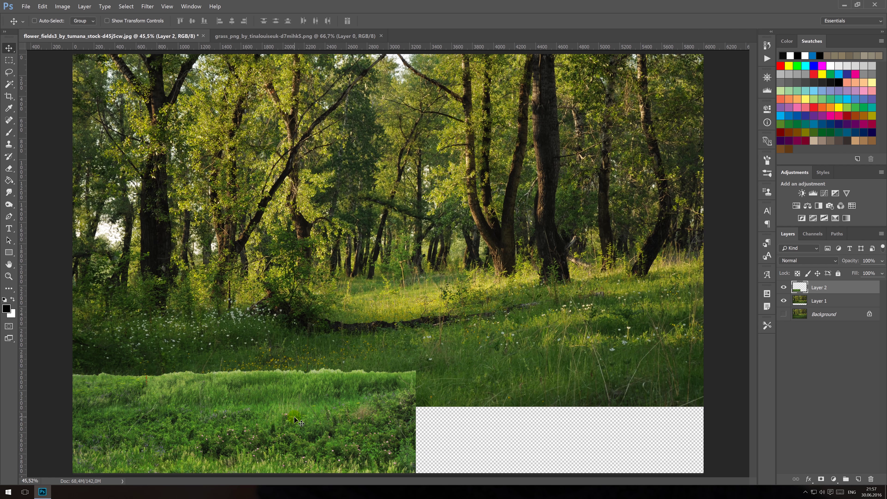
{"action": "key", "text": "ctrl+t"}
{"action": "left_click_drag", "start_coordinate": [416, 420], "coordinate": [702, 427]}
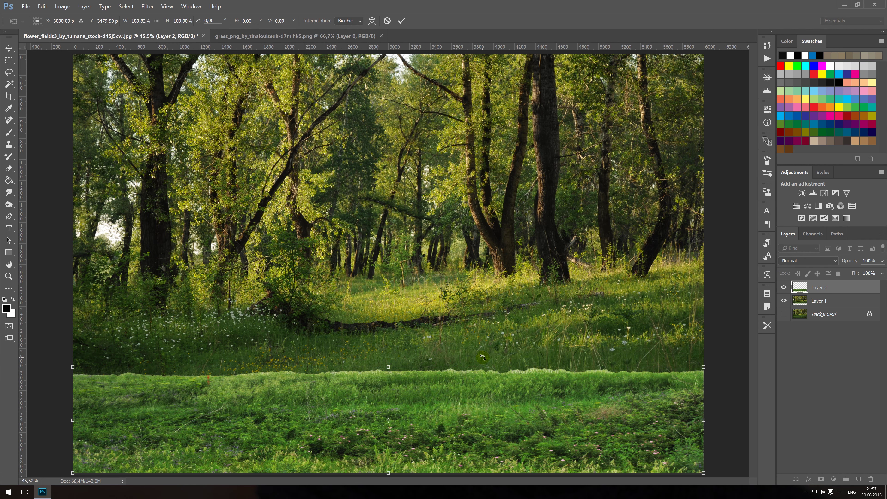
{"action": "left_click", "coordinate": [402, 22]}
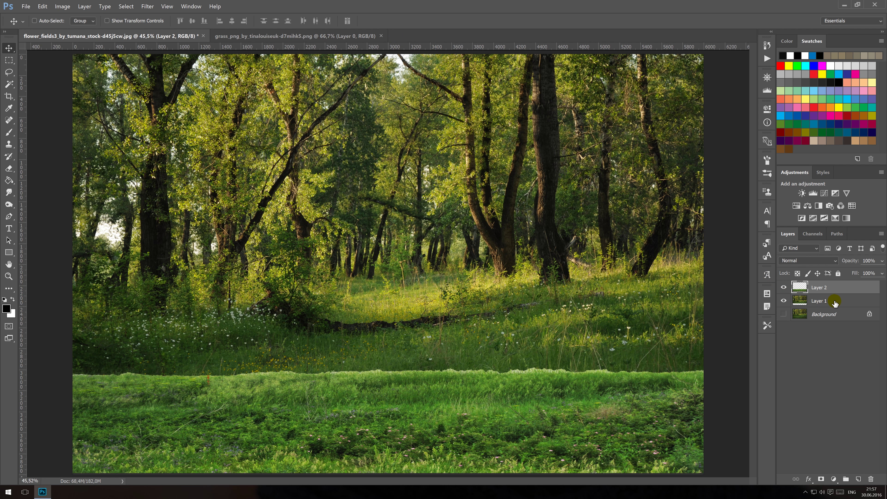
{"action": "left_click", "coordinate": [842, 301]}
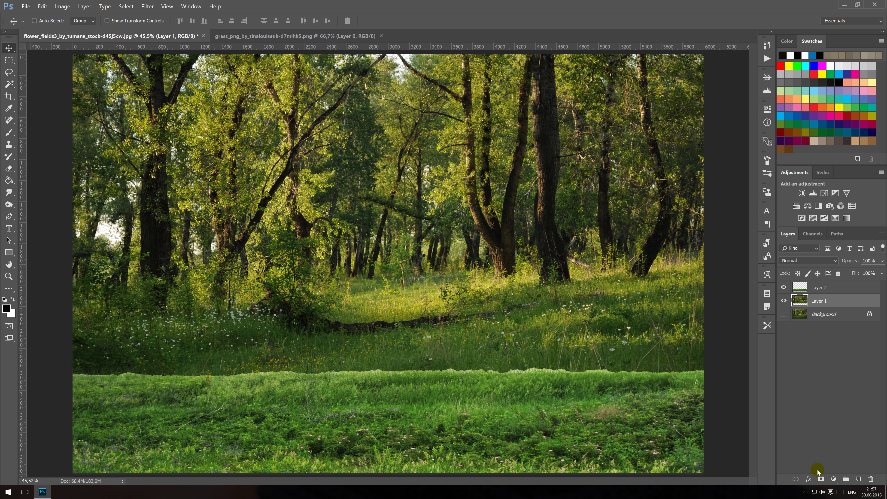
Try a mask and brush strokes on the forest layer, then undo and remove them.
{"action": "left_click", "coordinate": [820, 479]}
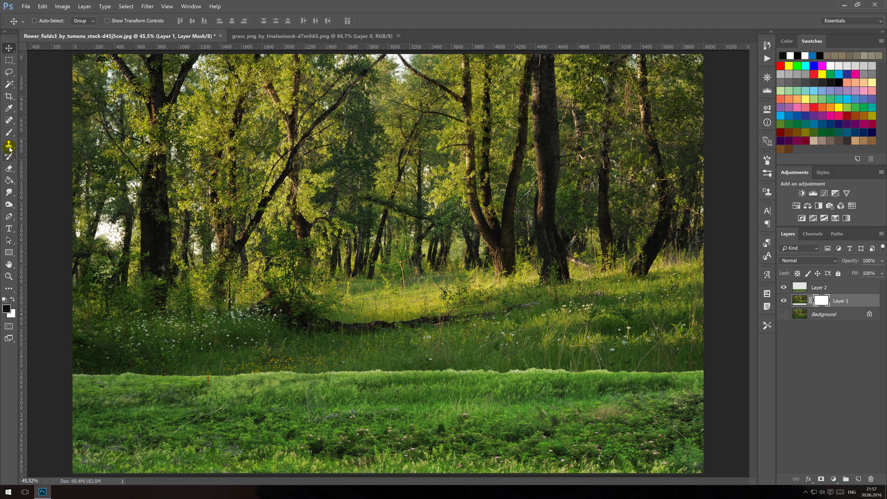
{"action": "left_click", "coordinate": [9, 133]}
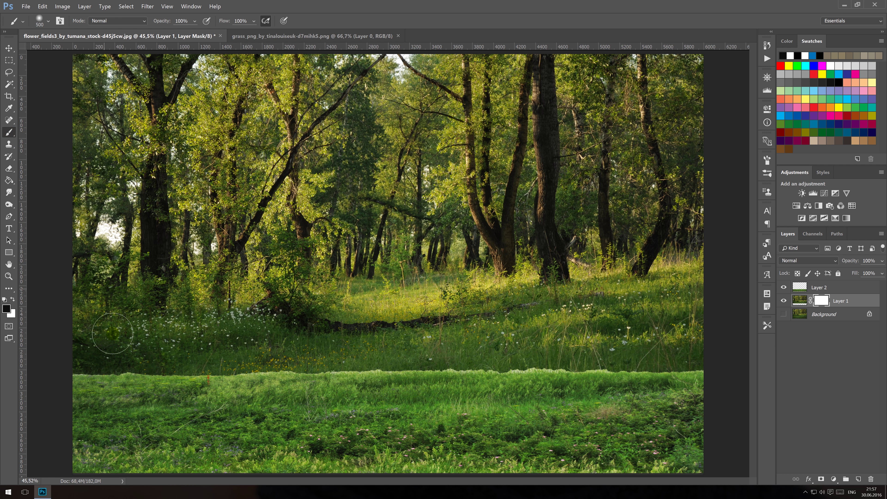
{"action": "left_click", "coordinate": [79, 367]}
{"action": "left_click_drag", "start_coordinate": [103, 368], "coordinate": [160, 365]}
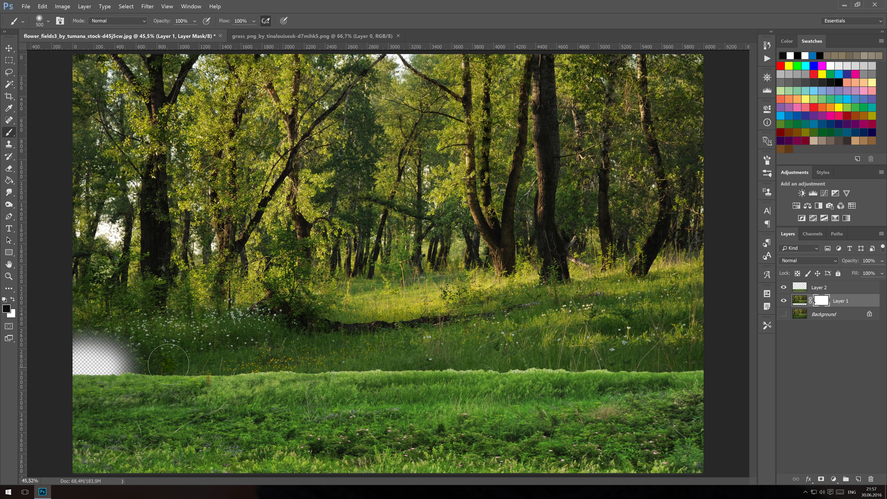
{"action": "key", "text": "ctrl+z"}
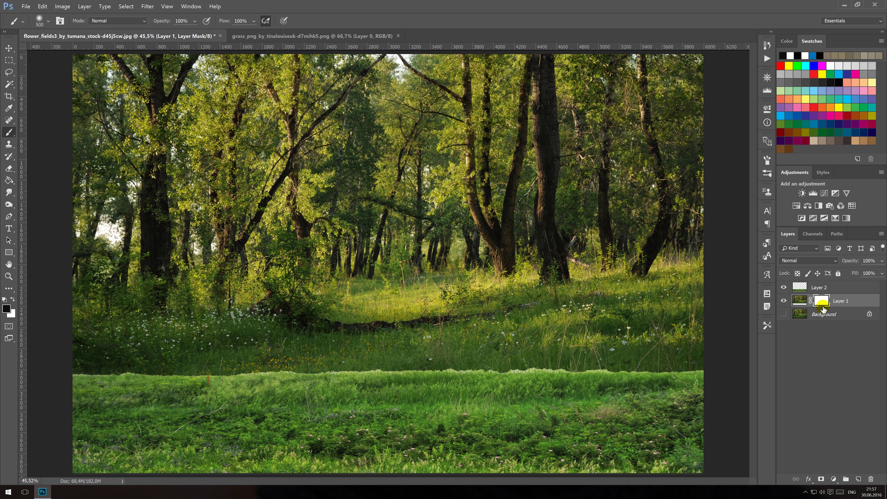
{"action": "key", "text": "ctrl+z"}
{"action": "left_click_drag", "start_coordinate": [822, 305], "coordinate": [820, 285]}
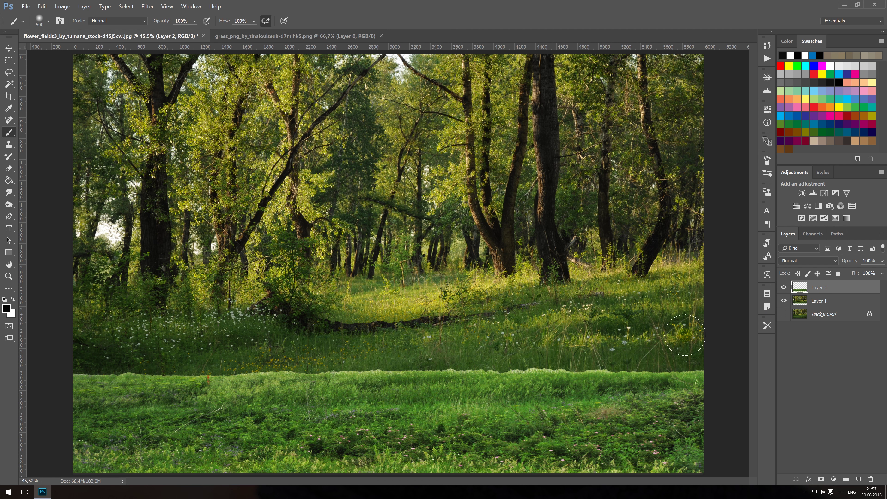
{"action": "left_click", "coordinate": [476, 369]}
Add a blank layer mask to the grass layer (Layer 2).
{"action": "key", "text": "v"}
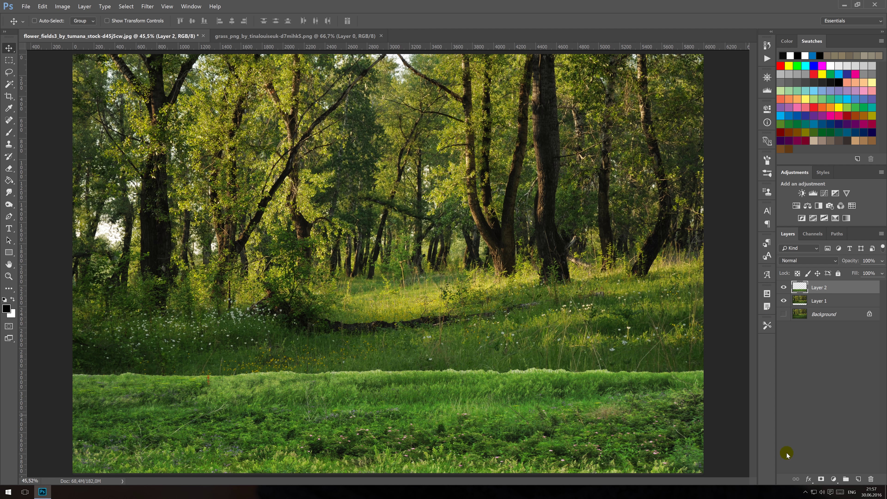
{"action": "left_click", "coordinate": [821, 479]}
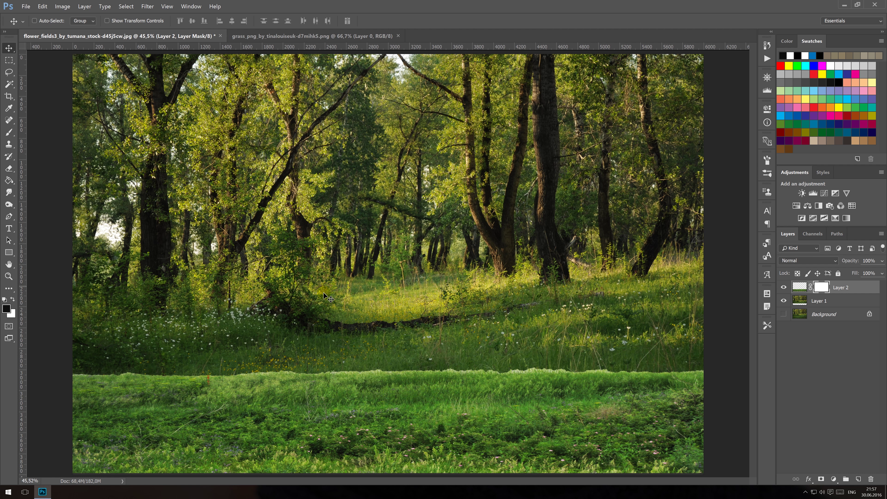
{"action": "left_click", "coordinate": [18, 147]}
{"action": "left_click", "coordinate": [11, 136]}
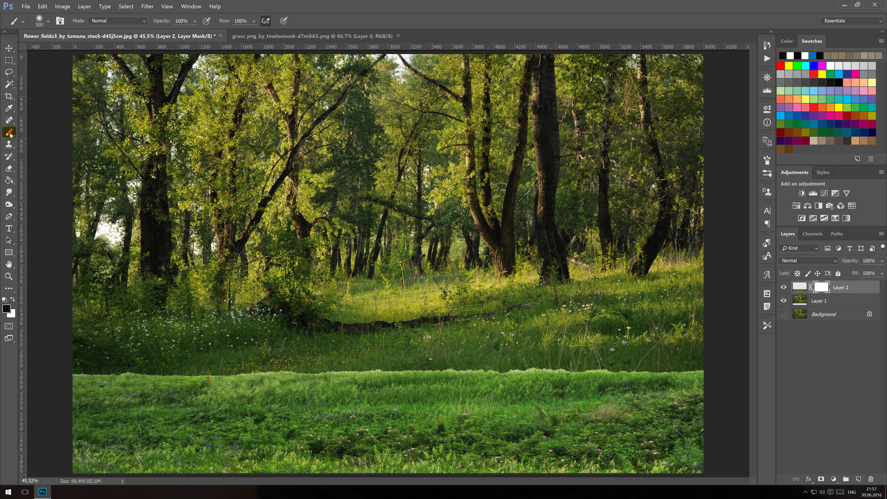
Paint black on the grass mask to hide its top edge, restoring grass with white.
{"action": "mouse_move", "coordinate": [80, 372]}
{"action": "left_mouse_down"}
{"action": "mouse_move", "coordinate": [170, 361]}
{"action": "mouse_move", "coordinate": [429, 361]}
{"action": "left_mouse_up"}
{"action": "key", "text": "bracketleft"}
{"action": "key", "text": "bracketleft"}
{"action": "mouse_move", "coordinate": [500, 371]}
{"action": "left_mouse_down"}
{"action": "mouse_move", "coordinate": [717, 371]}
{"action": "mouse_move", "coordinate": [203, 388]}
{"action": "left_mouse_up"}
{"action": "key", "text": "x"}
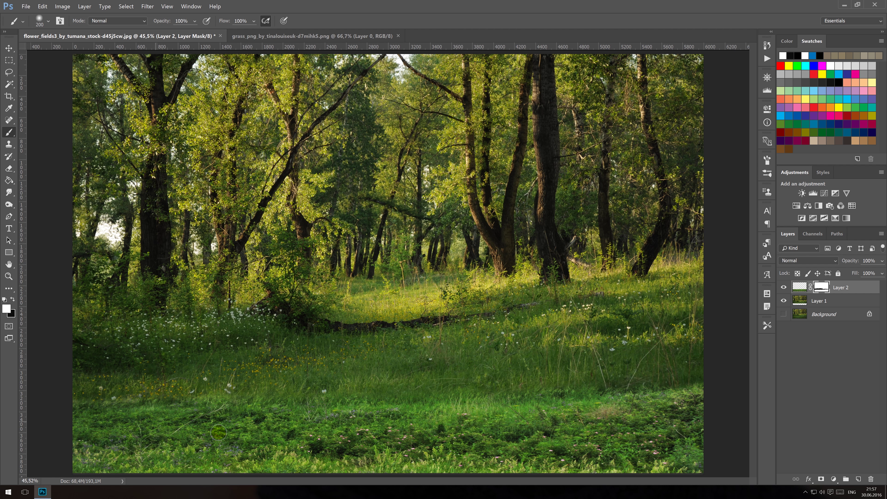
{"action": "key", "text": "x"}
{"action": "mouse_move", "coordinate": [699, 386]}
{"action": "left_mouse_down"}
{"action": "mouse_move", "coordinate": [610, 390]}
{"action": "mouse_move", "coordinate": [645, 389]}
{"action": "left_mouse_up"}
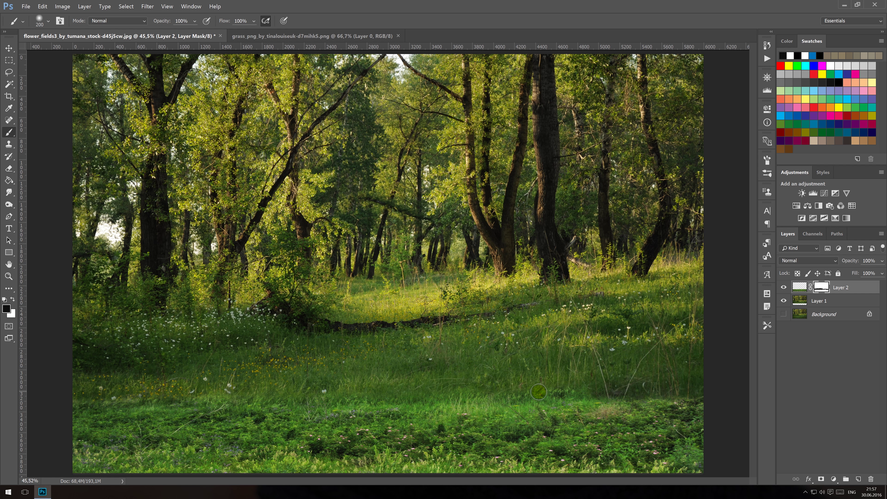
{"action": "left_click_drag", "start_coordinate": [492, 395], "coordinate": [410, 389]}
{"action": "key", "text": "x"}
{"action": "left_click_drag", "start_coordinate": [461, 405], "coordinate": [502, 406]}
{"action": "left_click_drag", "start_coordinate": [594, 403], "coordinate": [703, 406]}
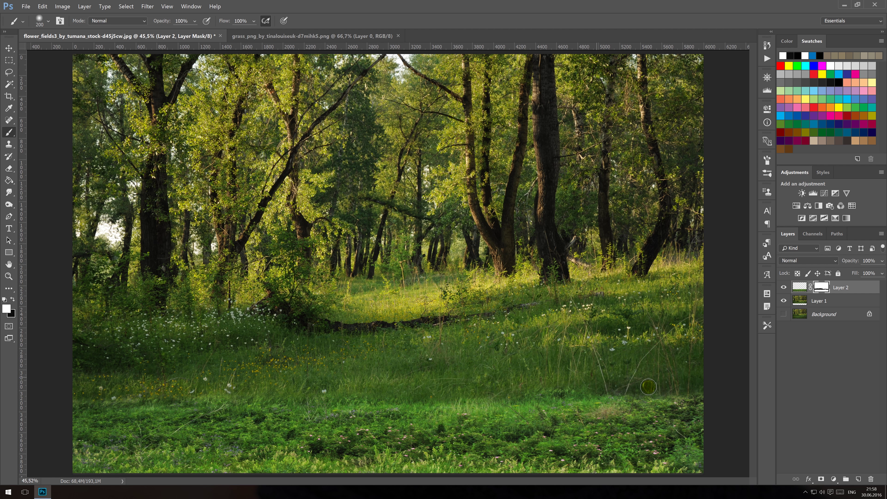
{"action": "left_click", "coordinate": [826, 302]}
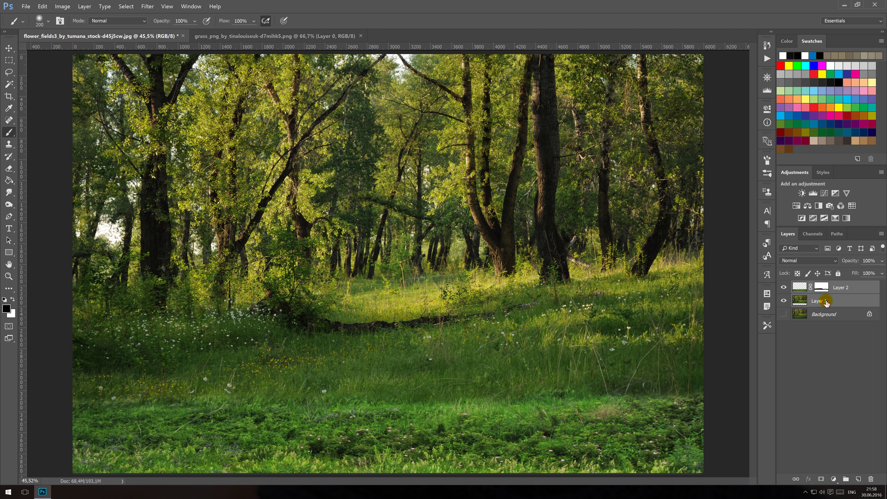
Delete the original Background layer and burn a darker band through the lower grass.
{"action": "left_click", "coordinate": [819, 314]}
{"action": "key", "text": "Delete"}
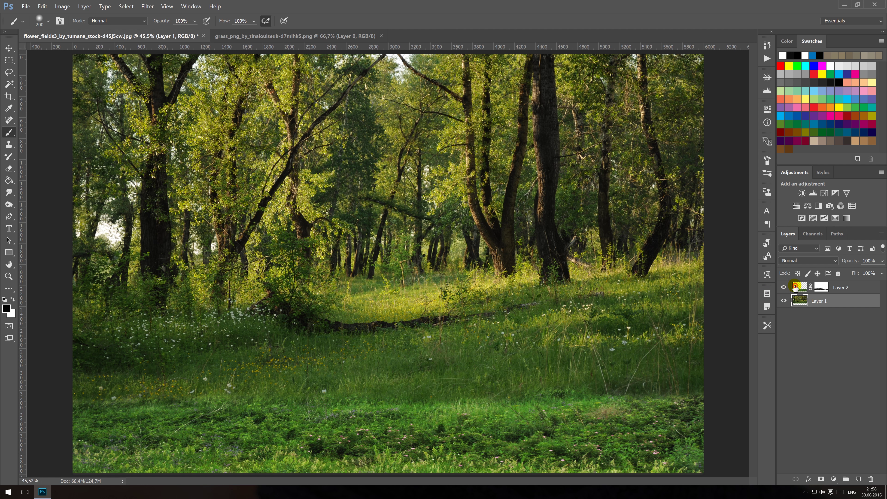
{"action": "left_click", "coordinate": [795, 287]}
{"action": "left_click", "coordinate": [8, 205]}
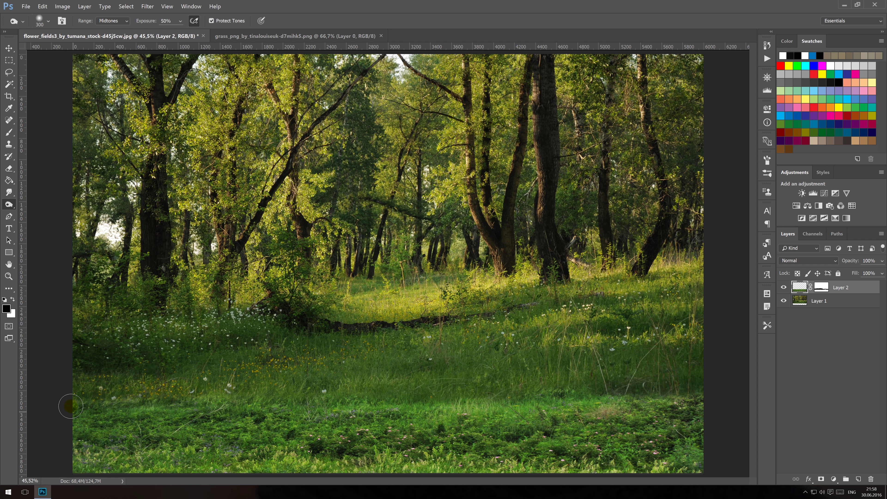
{"action": "left_click", "coordinate": [122, 400]}
{"action": "mouse_move", "coordinate": [123, 401]}
{"action": "left_mouse_down"}
{"action": "mouse_move", "coordinate": [633, 395]}
{"action": "mouse_move", "coordinate": [704, 378]}
{"action": "mouse_move", "coordinate": [635, 393]}
{"action": "mouse_move", "coordinate": [738, 386]}
{"action": "left_mouse_up"}
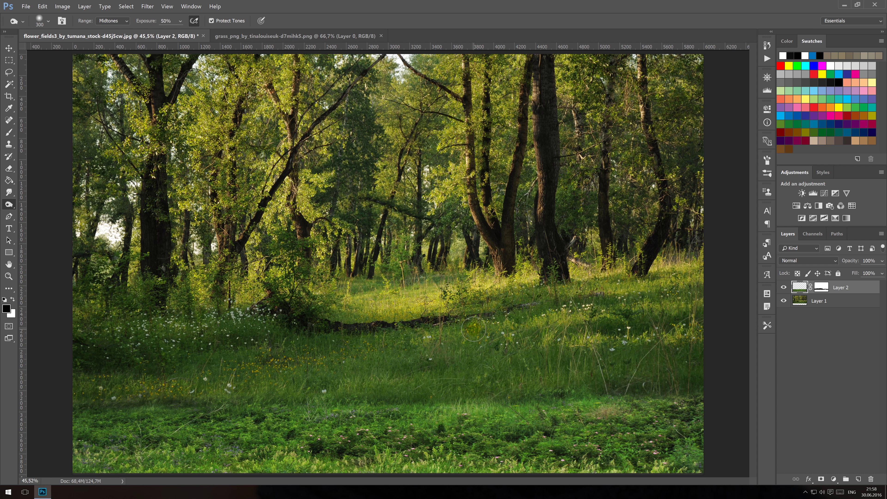
Merge the grass and forest layers and name the result 'forest'.
{"action": "left_click", "coordinate": [823, 306], "text": "shift"}
{"action": "key", "text": "ctrl+e"}
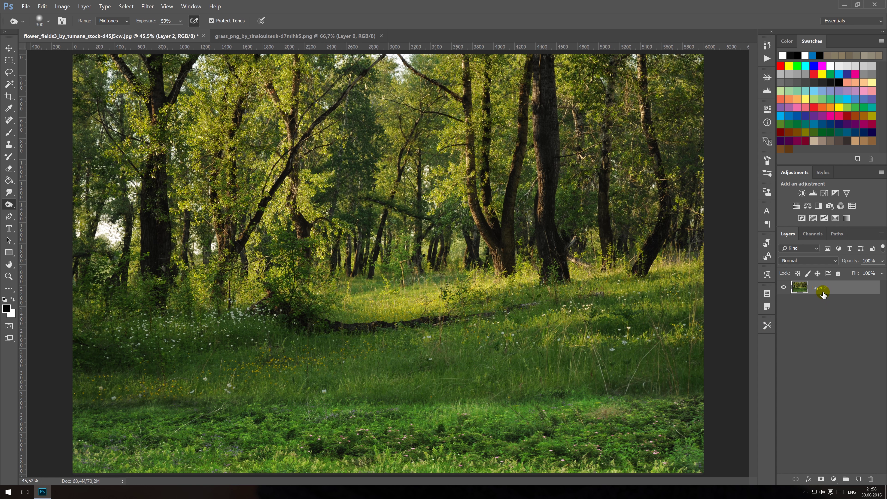
{"action": "double_click", "coordinate": [820, 289]}
{"action": "type", "text": "est"}
{"action": "key", "text": "Return"}
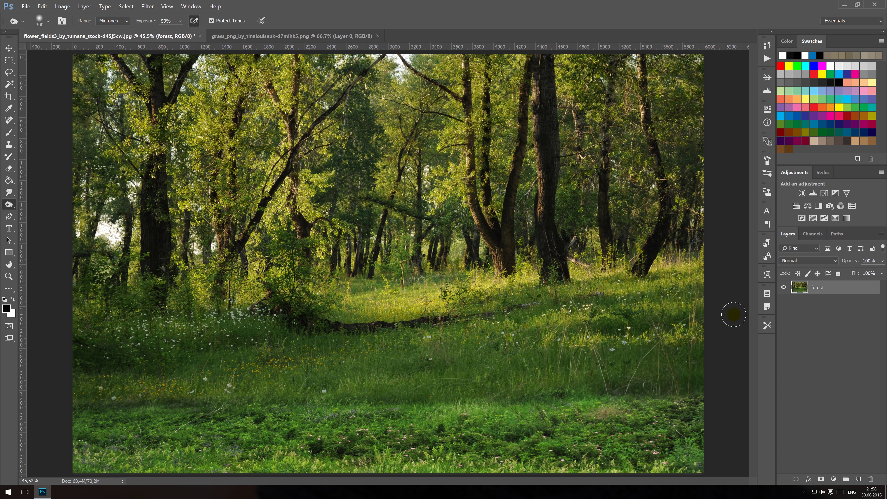
Darken more foreground grass and duplicate the layer as 'forest copy'.
{"action": "left_click_drag", "start_coordinate": [595, 304], "coordinate": [582, 302]}
{"action": "key", "text": "ctrl+j"}
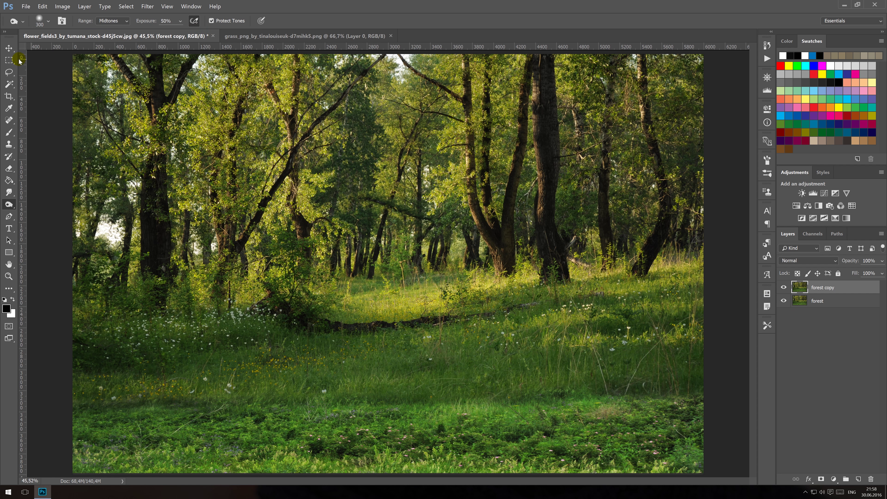
{"action": "left_click", "coordinate": [11, 51]}
Apply a 4.0-pixel Gaussian Blur to forest copy and add a layer mask.
{"action": "left_click", "coordinate": [147, 7]}
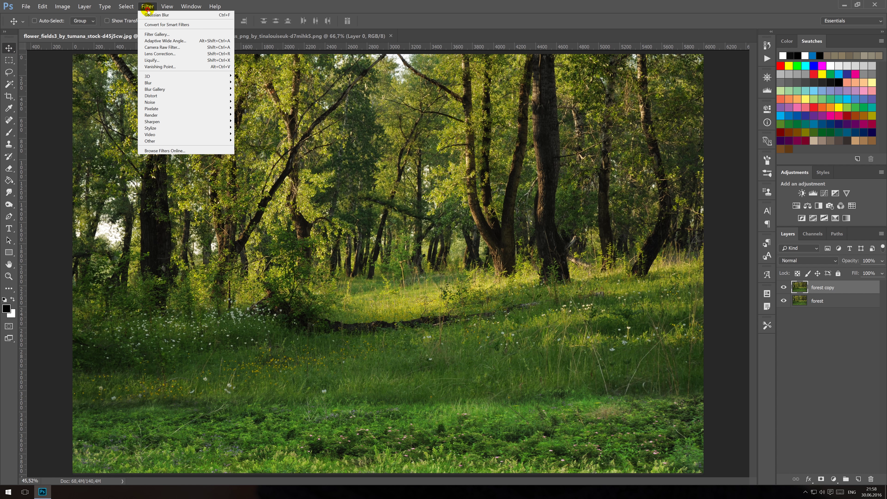
{"action": "mouse_move", "coordinate": [149, 82]}
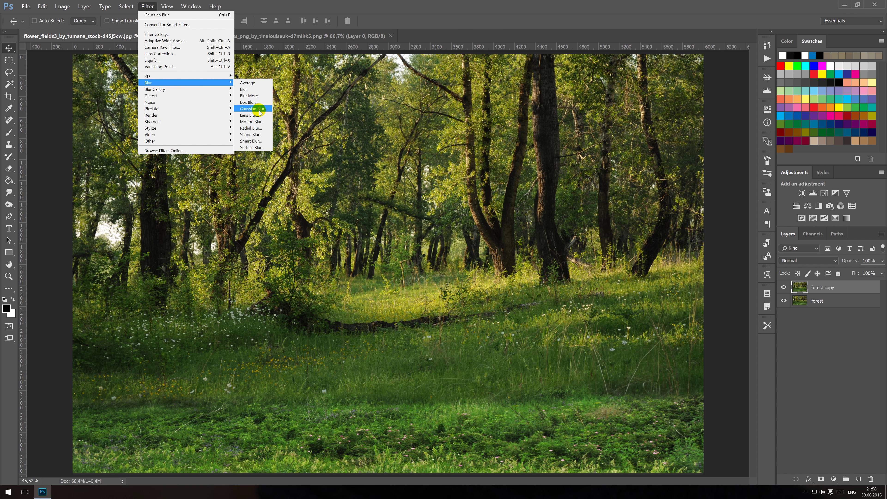
{"action": "left_click", "coordinate": [253, 109]}
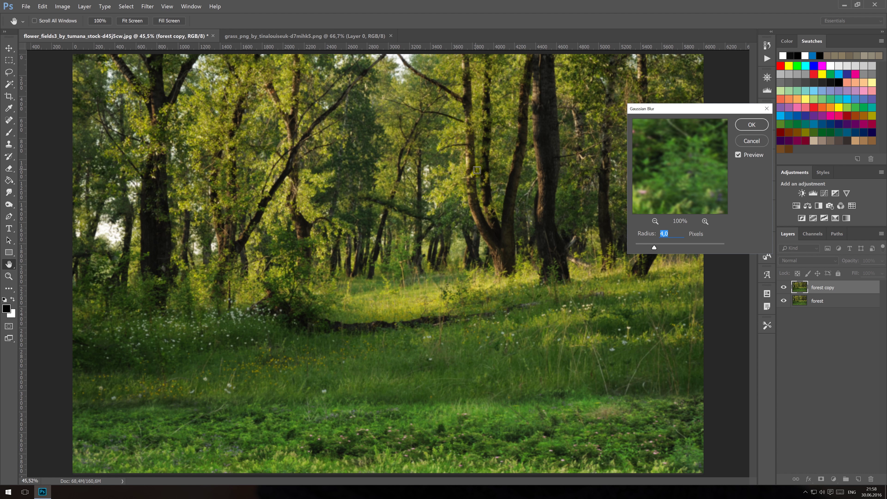
{"action": "left_click", "coordinate": [751, 125]}
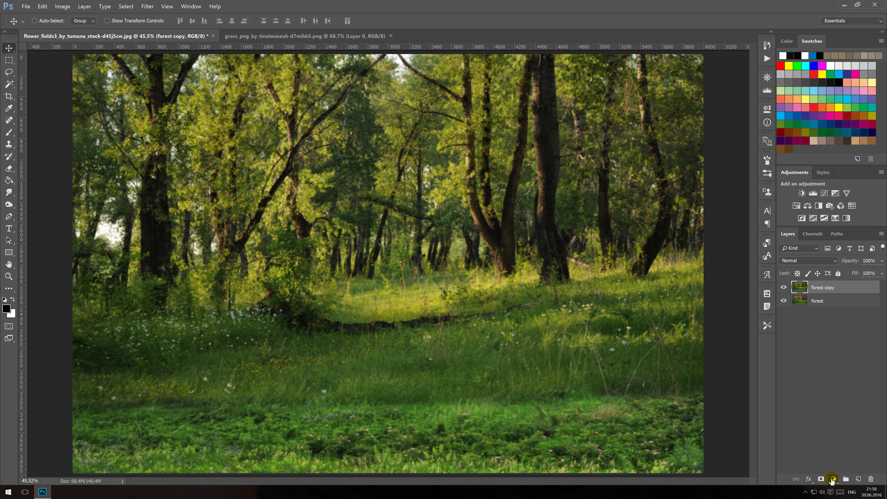
{"action": "left_click", "coordinate": [822, 478]}
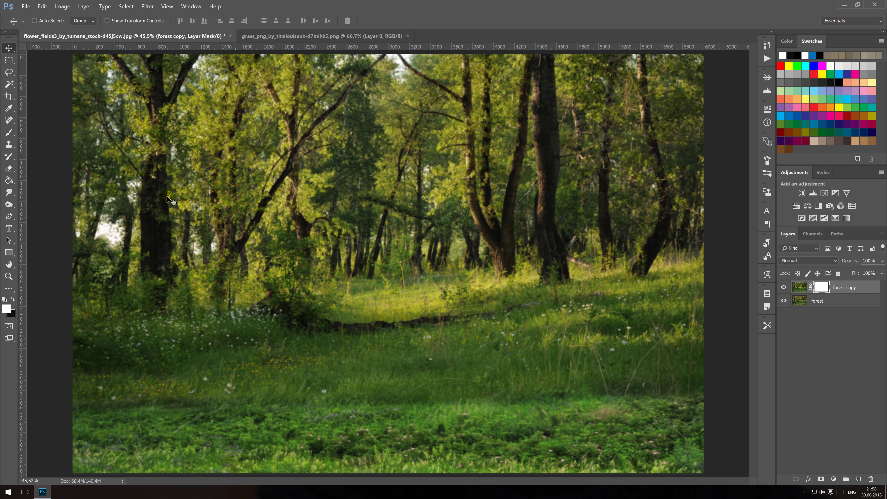
Set up a black brush at size 400 and 60% opacity.
{"action": "left_click", "coordinate": [8, 133]}
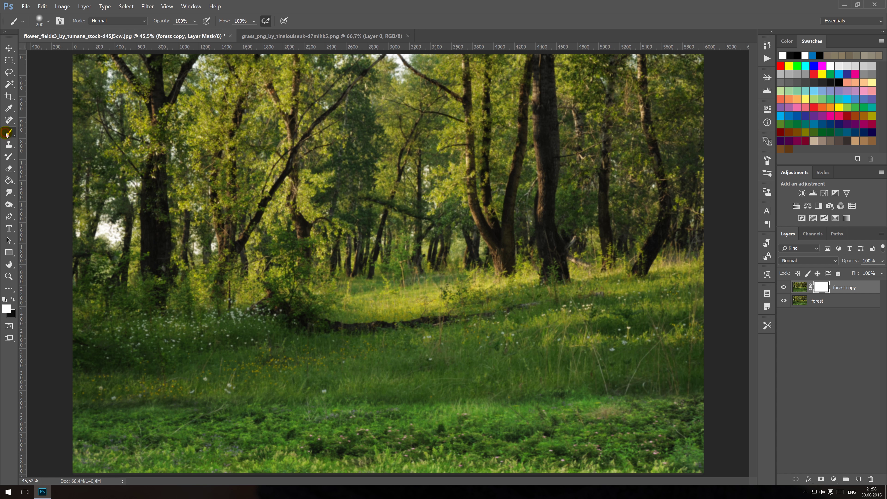
{"action": "key", "text": "x"}
{"action": "key", "text": "bracketright"}
{"action": "type", "text": "75"}
{"action": "left_click", "coordinate": [81, 390]}
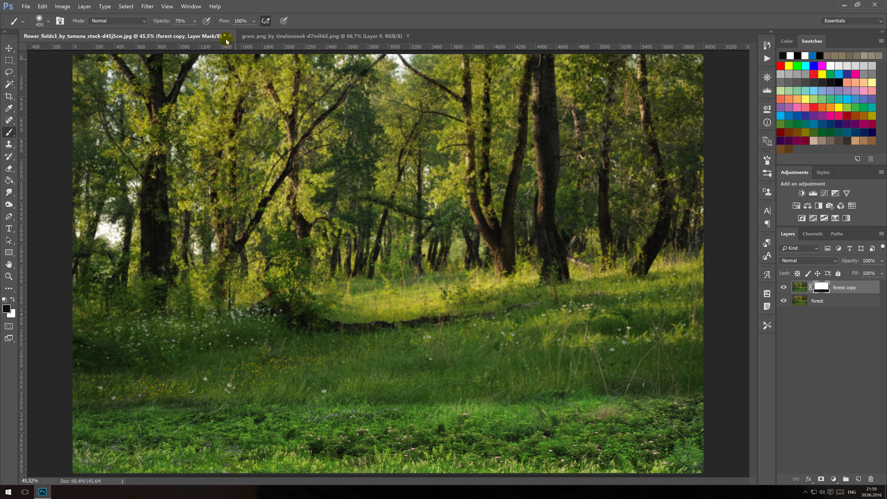
{"action": "type", "text": "60"}
Paint the forest copy mask along the lower grass to bring back sharp forest.
{"action": "left_click", "coordinate": [60, 343]}
{"action": "left_click_drag", "start_coordinate": [431, 359], "coordinate": [462, 362]}
{"action": "left_click_drag", "start_coordinate": [547, 360], "coordinate": [193, 374]}
{"action": "mouse_move", "coordinate": [730, 363]}
{"action": "left_mouse_down"}
{"action": "mouse_move", "coordinate": [591, 377]}
{"action": "mouse_move", "coordinate": [184, 370]}
{"action": "left_mouse_up"}
{"action": "left_click_drag", "start_coordinate": [23, 347], "coordinate": [164, 353]}
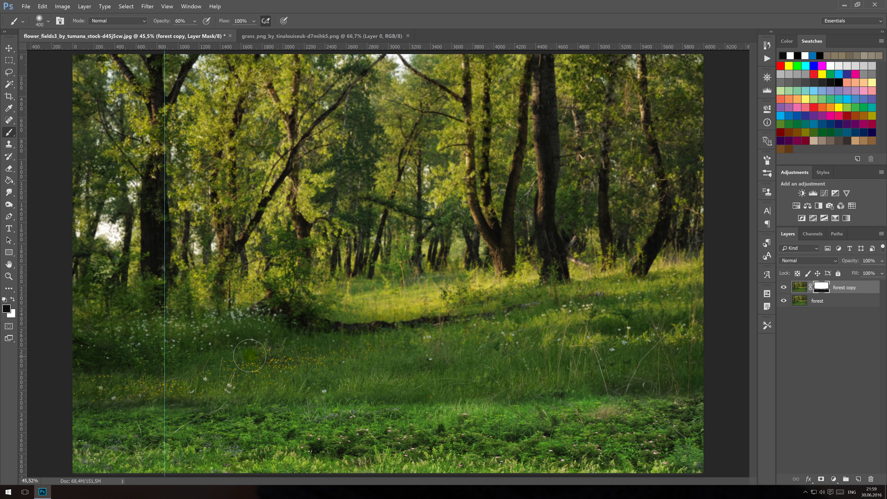
{"action": "key", "text": "ctrl+z"}
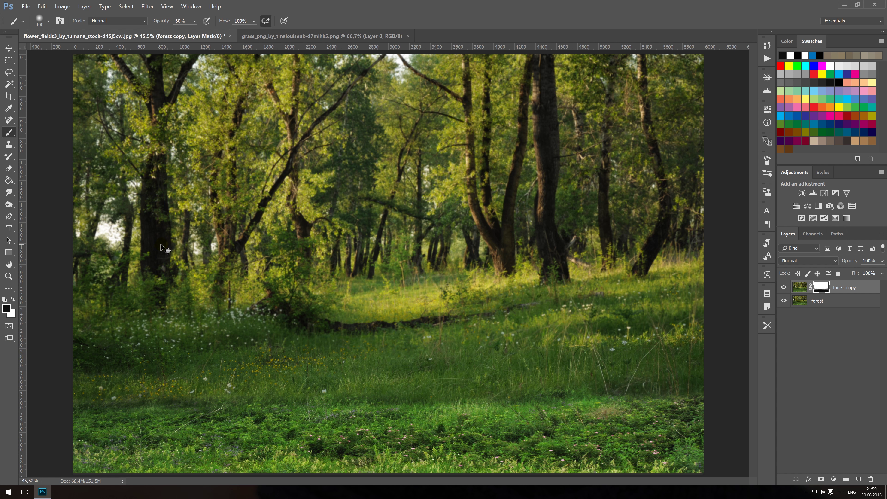
{"action": "left_click", "coordinate": [156, 363]}
Close the grass_png document.
{"action": "left_click", "coordinate": [9, 48]}
{"action": "left_click", "coordinate": [399, 36]}
{"action": "left_click", "coordinate": [408, 36]}
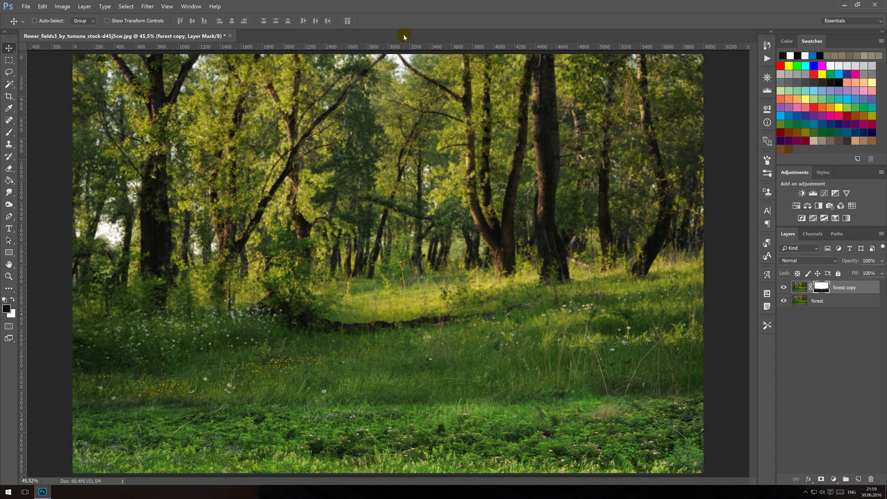
Open the hooded girl secret7 PSD file.
{"action": "right_click", "coordinate": [399, 34]}
{"action": "left_click", "coordinate": [419, 70]}
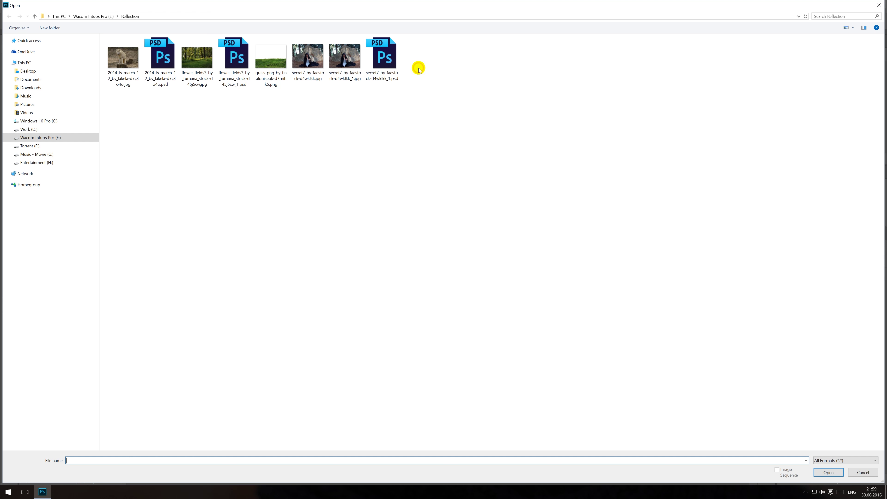
{"action": "left_click", "coordinate": [390, 56]}
{"action": "double_click", "coordinate": [390, 56]}
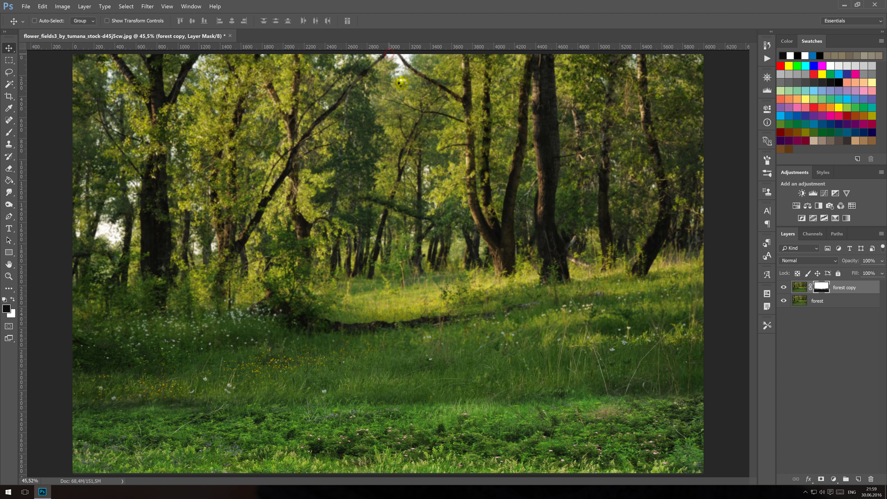
Drag the girl layer into the forest, scale it to about 53%, and seat her on the grass.
{"action": "left_click", "coordinate": [801, 287]}
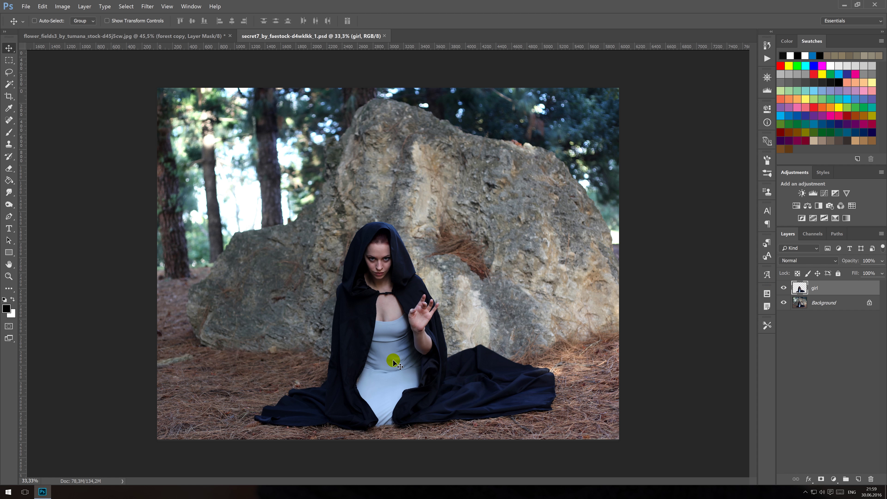
{"action": "mouse_move", "coordinate": [379, 329]}
{"action": "left_mouse_down"}
{"action": "mouse_move", "coordinate": [181, 50]}
{"action": "mouse_move", "coordinate": [304, 349]}
{"action": "left_mouse_up"}
{"action": "left_click_drag", "start_coordinate": [300, 387], "coordinate": [298, 379]}
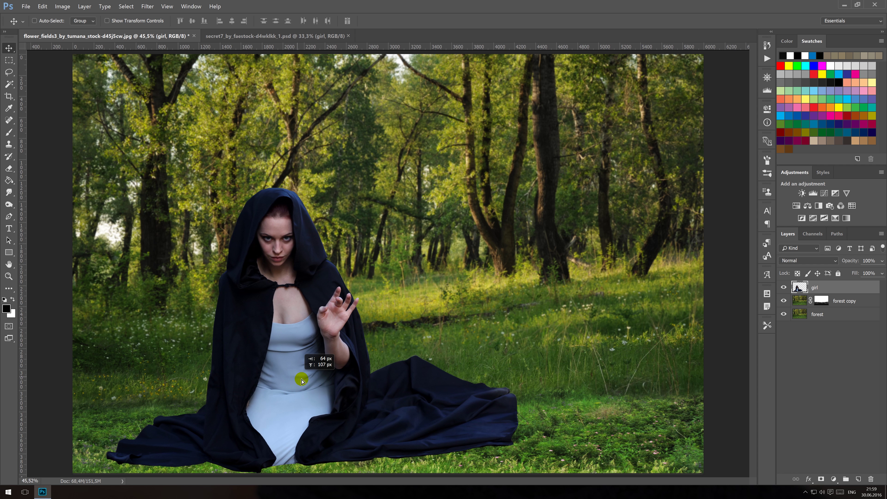
{"action": "left_click_drag", "start_coordinate": [301, 380], "coordinate": [311, 384]}
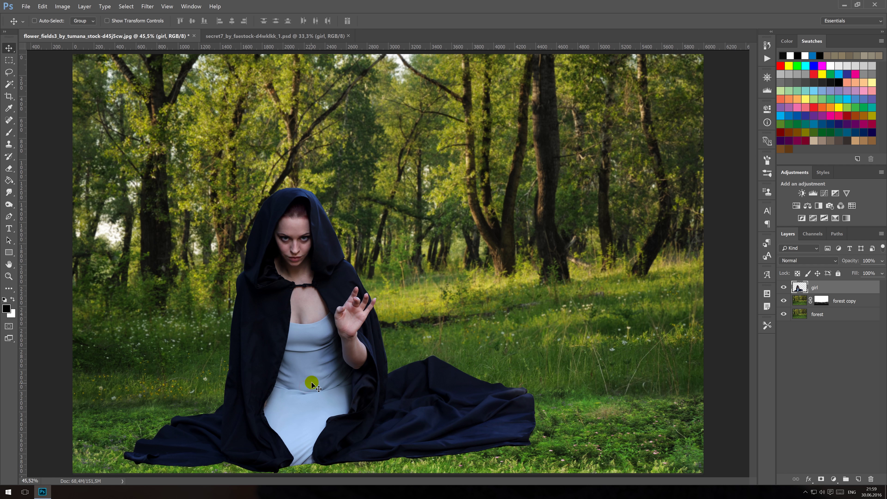
{"action": "key", "text": "ctrl+t"}
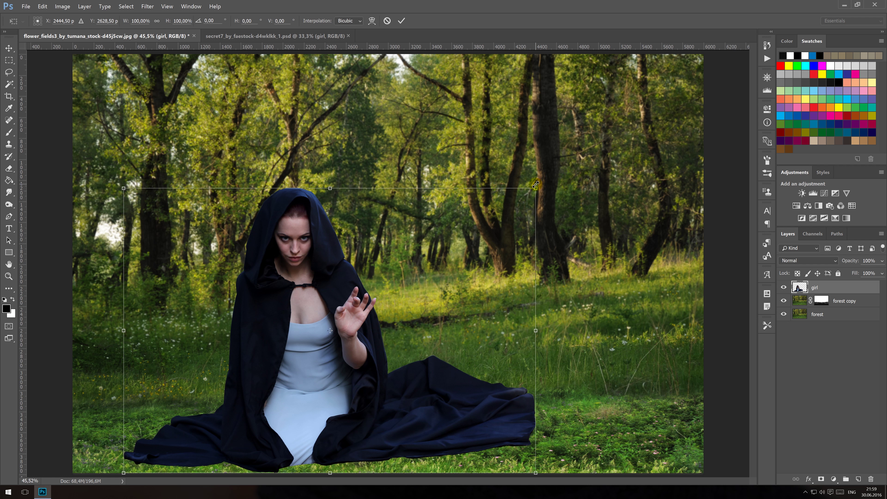
{"action": "left_click_drag", "start_coordinate": [527, 196], "coordinate": [429, 252]}
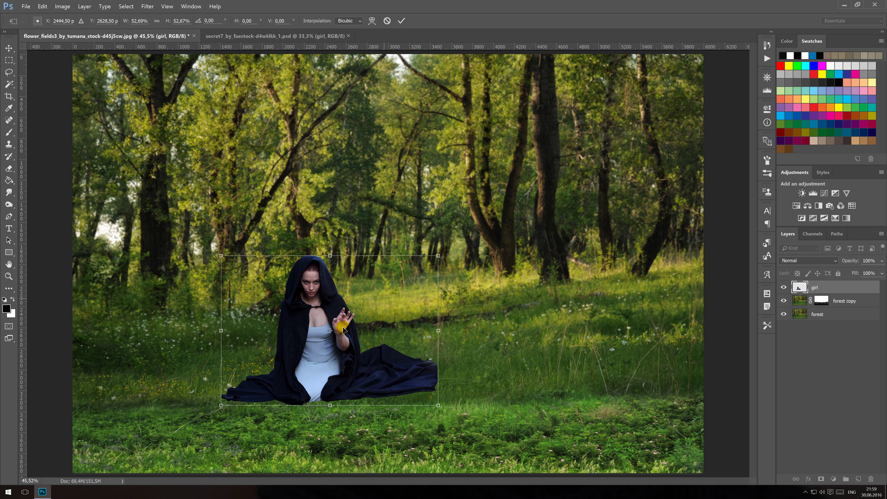
{"action": "mouse_move", "coordinate": [333, 350]}
{"action": "left_mouse_down"}
{"action": "mouse_move", "coordinate": [318, 406]}
{"action": "mouse_move", "coordinate": [348, 411]}
{"action": "mouse_move", "coordinate": [335, 412]}
{"action": "left_mouse_up"}
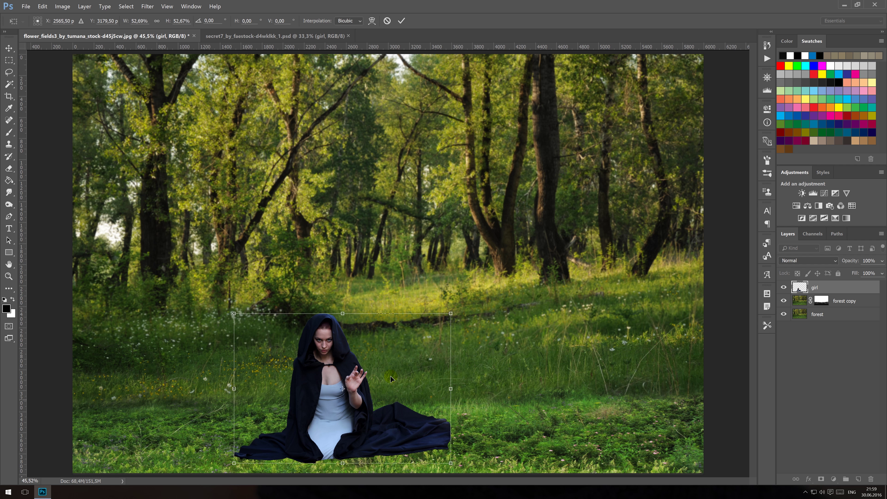
{"action": "key", "text": "Return"}
{"action": "left_click", "coordinate": [809, 286]}
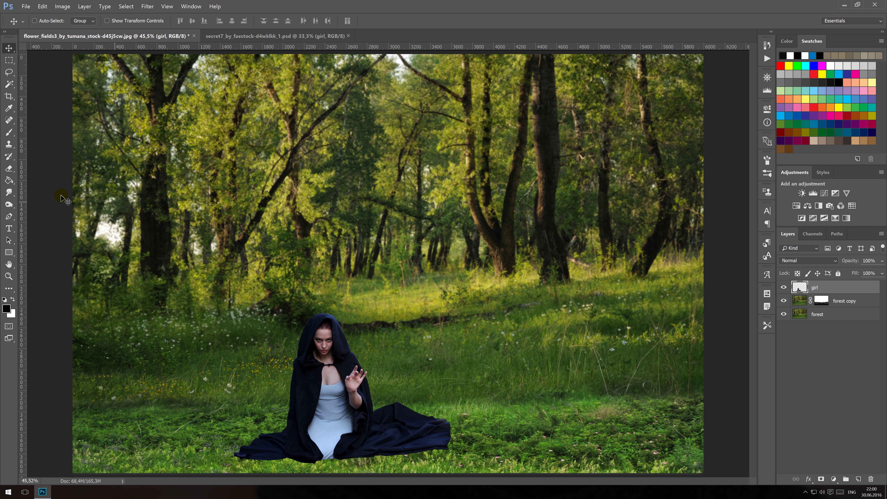
Burn with Shadows range along the cloak hem, its greenish patches and the grass beneath.
{"action": "left_click", "coordinate": [9, 204]}
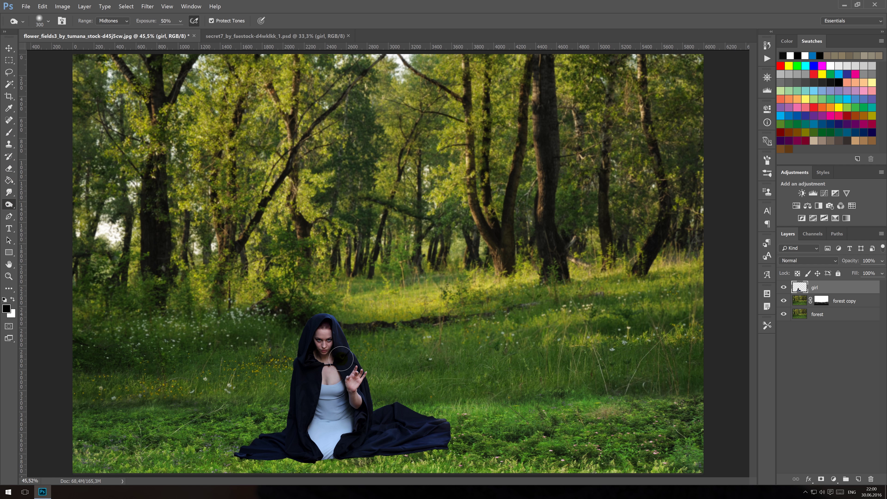
{"action": "left_click", "coordinate": [335, 310]}
{"action": "left_click", "coordinate": [234, 451]}
{"action": "left_click", "coordinate": [106, 21]}
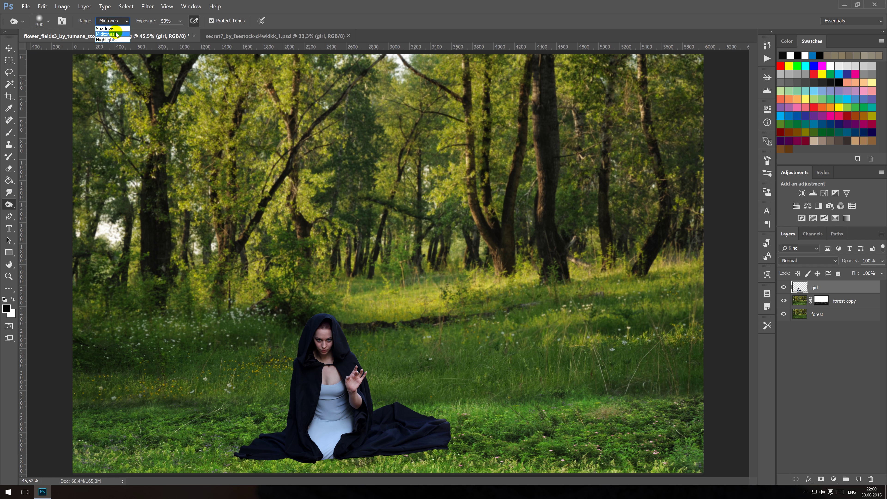
{"action": "left_click", "coordinate": [114, 29]}
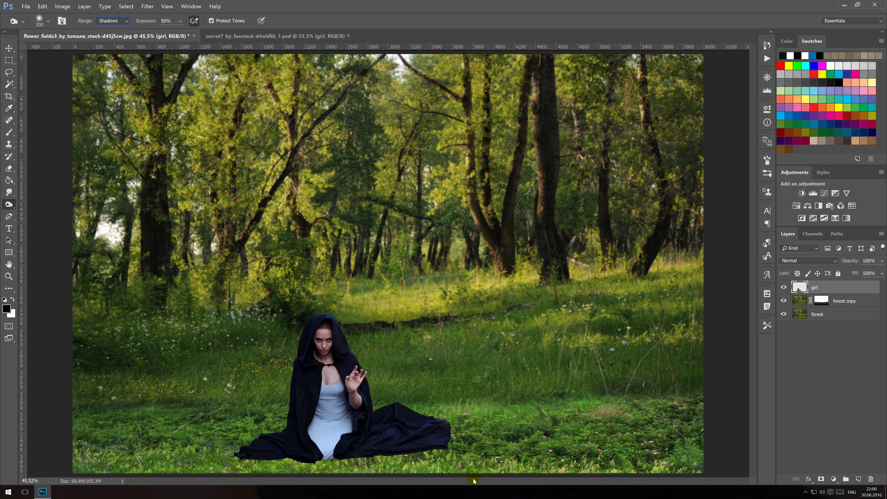
{"action": "left_click_drag", "start_coordinate": [436, 452], "coordinate": [304, 468]}
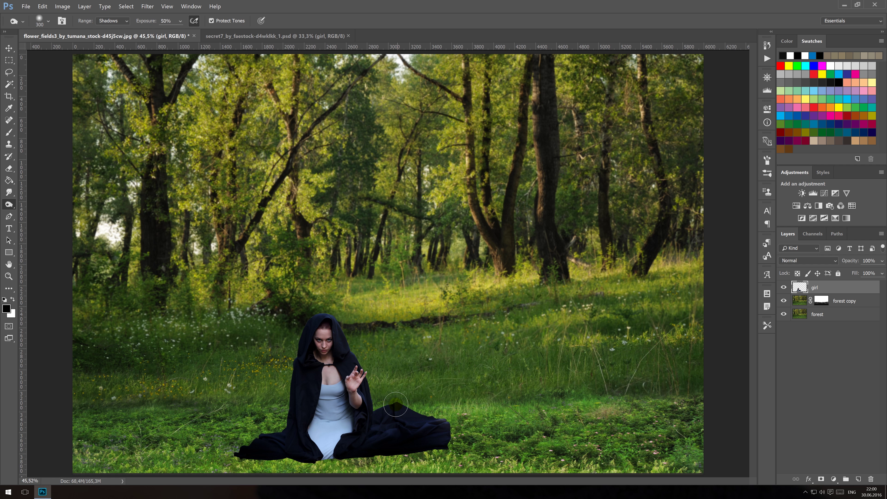
{"action": "left_click_drag", "start_coordinate": [380, 425], "coordinate": [377, 417]}
{"action": "left_click", "coordinate": [338, 318]}
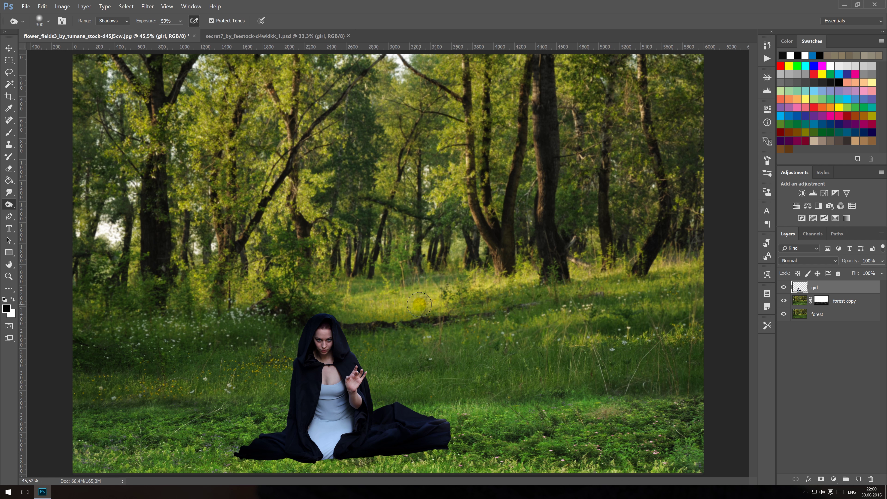
{"action": "double_click", "coordinate": [799, 288]}
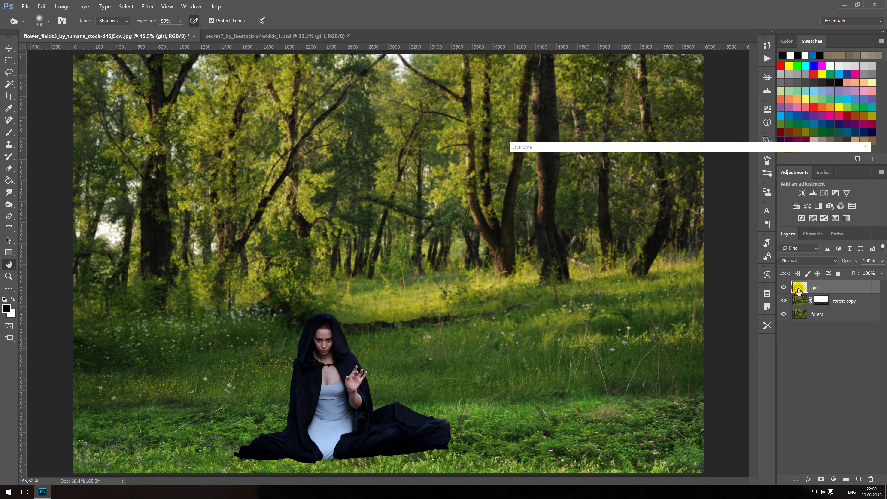
Add a drop shadow to the girl and convert it into its own layer.
{"action": "left_click", "coordinate": [539, 319]}
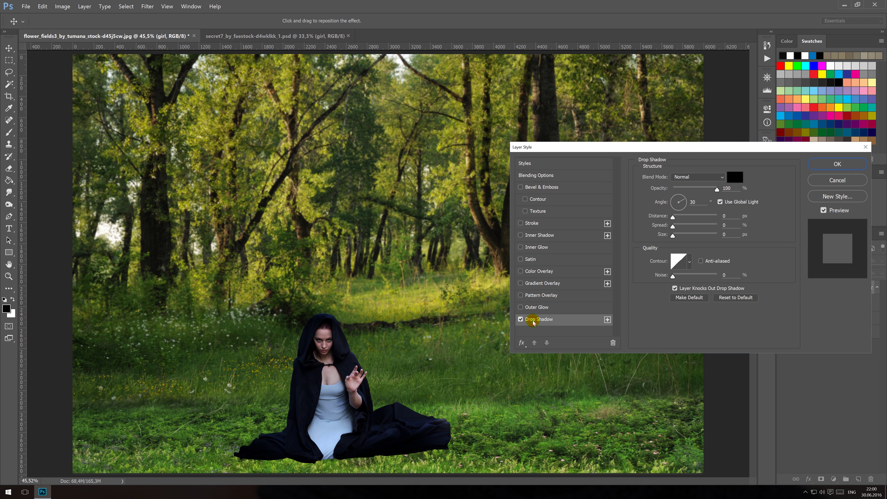
{"action": "left_click", "coordinate": [827, 163]}
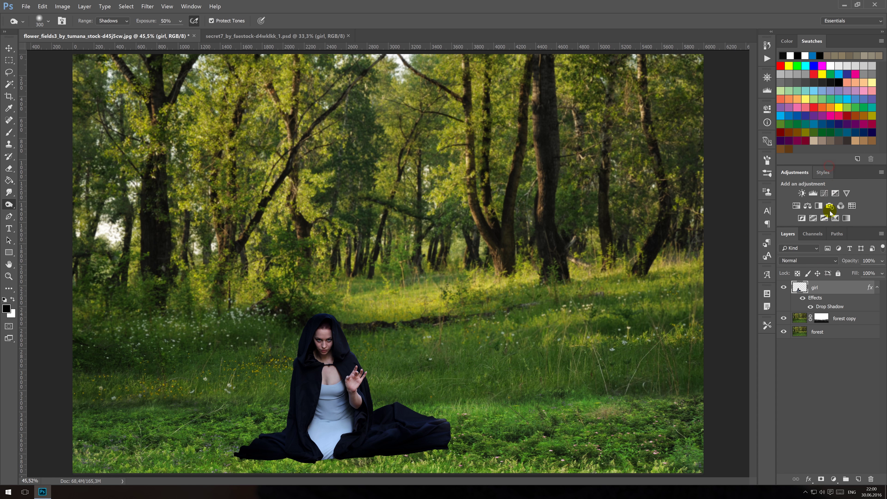
{"action": "right_click", "coordinate": [825, 305]}
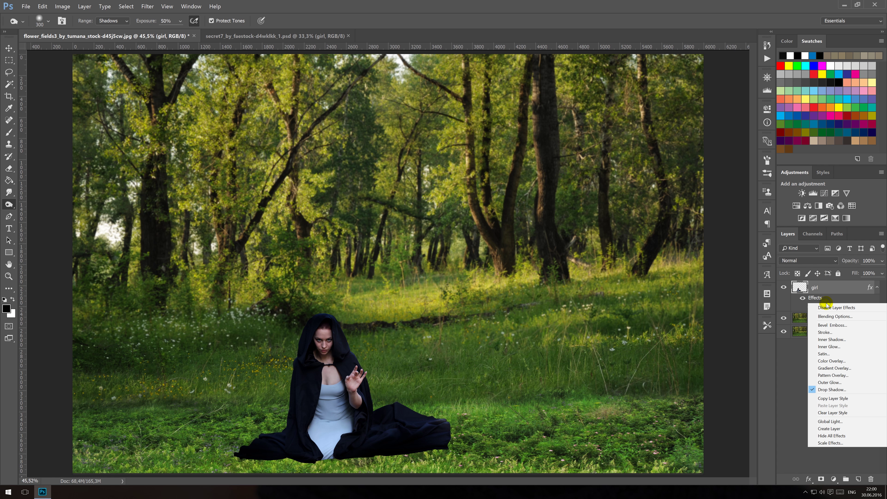
{"action": "left_click", "coordinate": [833, 428]}
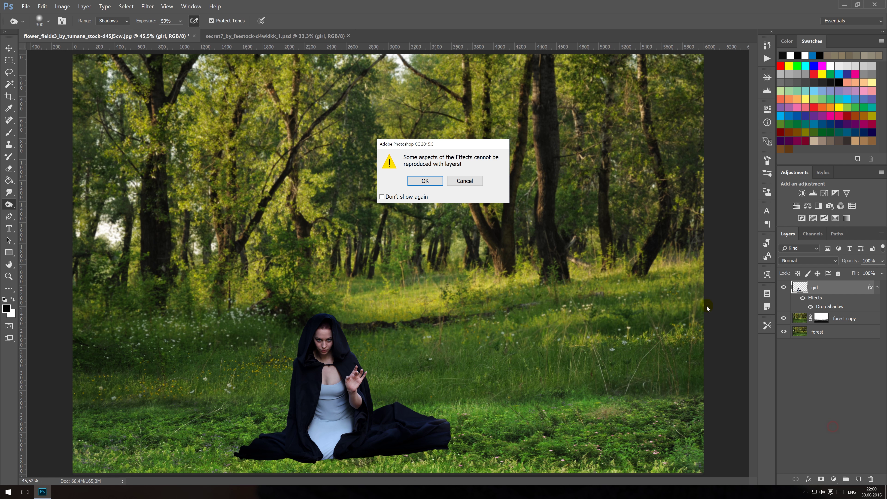
{"action": "left_click", "coordinate": [425, 181]}
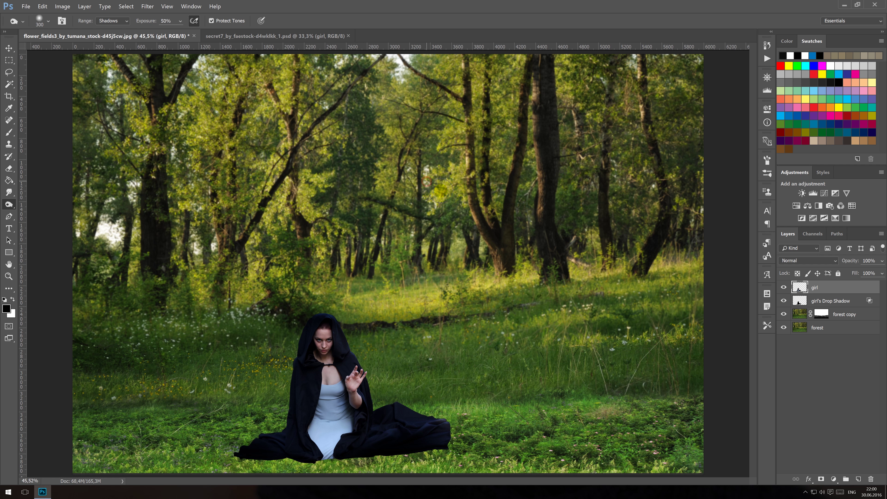
{"action": "left_click", "coordinate": [835, 307]}
Flip the shadow into a thin band under her cloak and warp its right end upward.
{"action": "key", "text": "ctrl+t"}
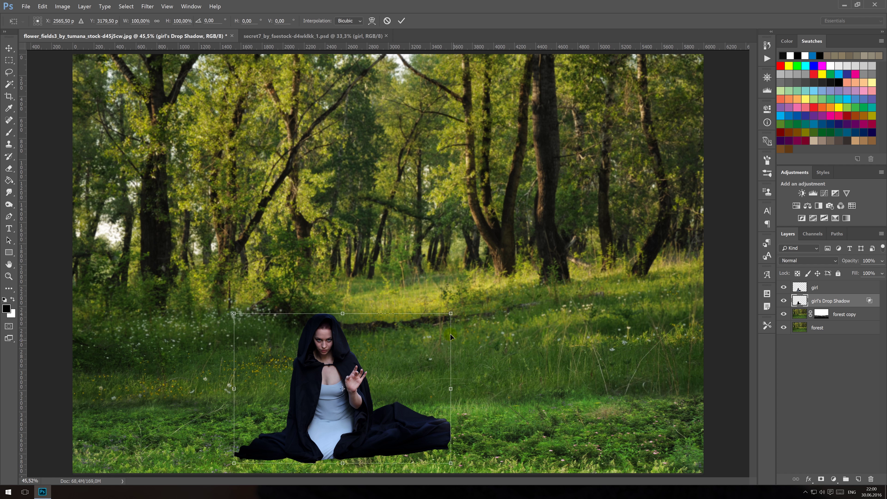
{"action": "left_click_drag", "start_coordinate": [343, 313], "coordinate": [365, 490]}
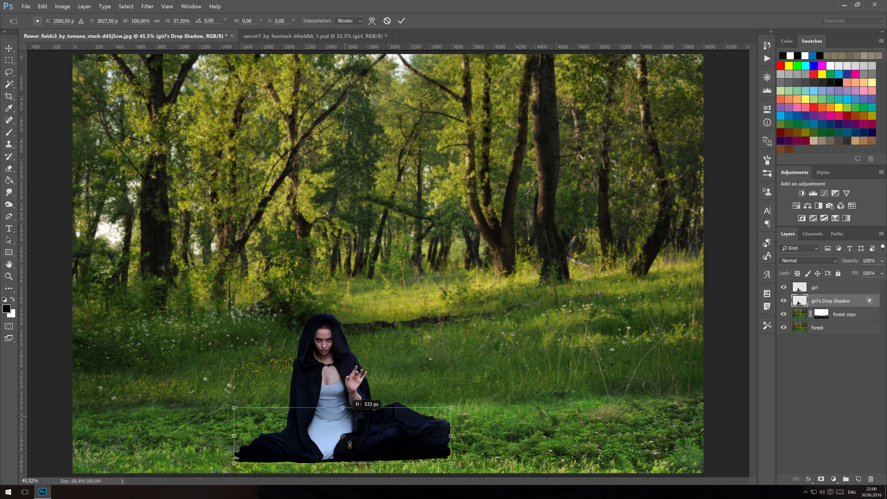
{"action": "left_click_drag", "start_coordinate": [378, 471], "coordinate": [388, 462]}
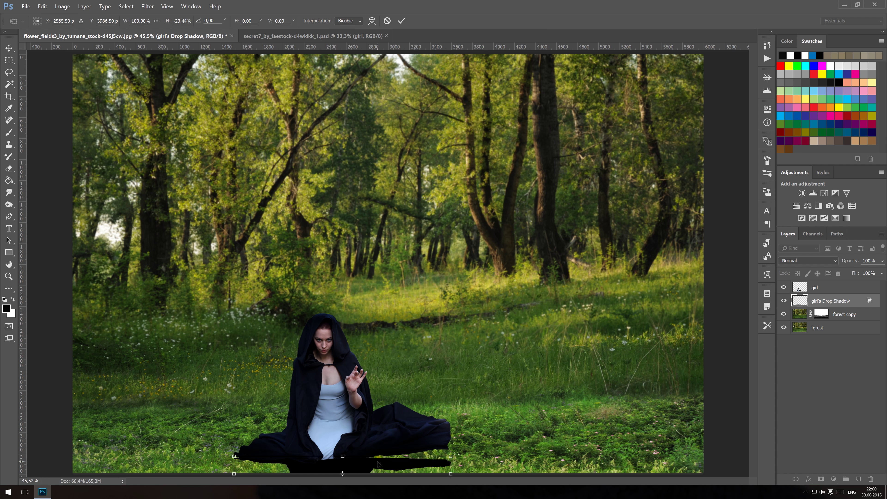
{"action": "right_click", "coordinate": [391, 465]}
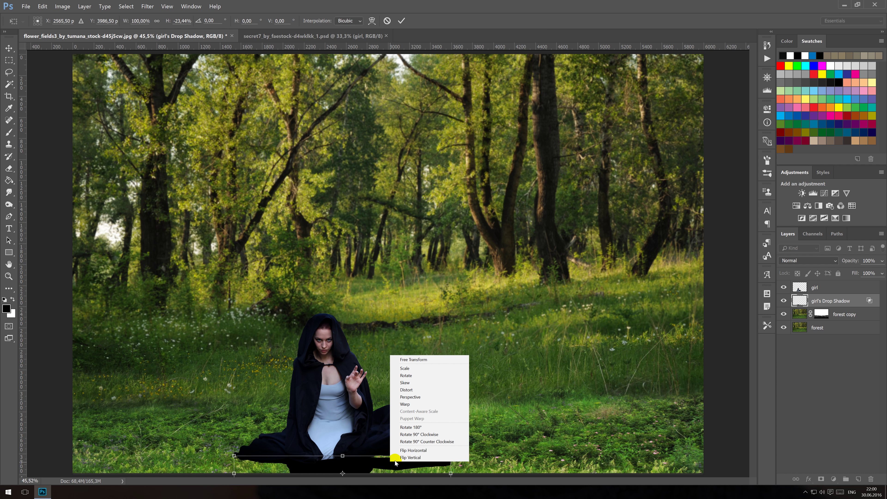
{"action": "left_click", "coordinate": [405, 404]}
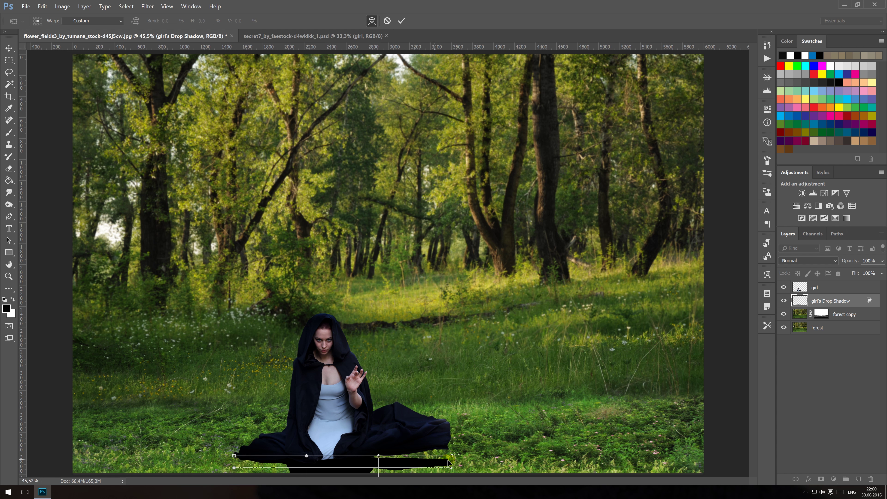
{"action": "left_click_drag", "start_coordinate": [450, 455], "coordinate": [448, 433]}
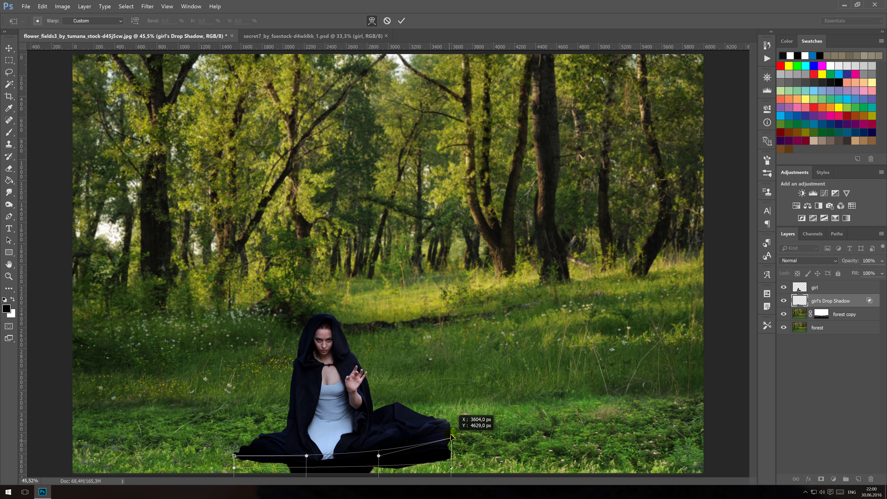
{"action": "key", "text": "Return"}
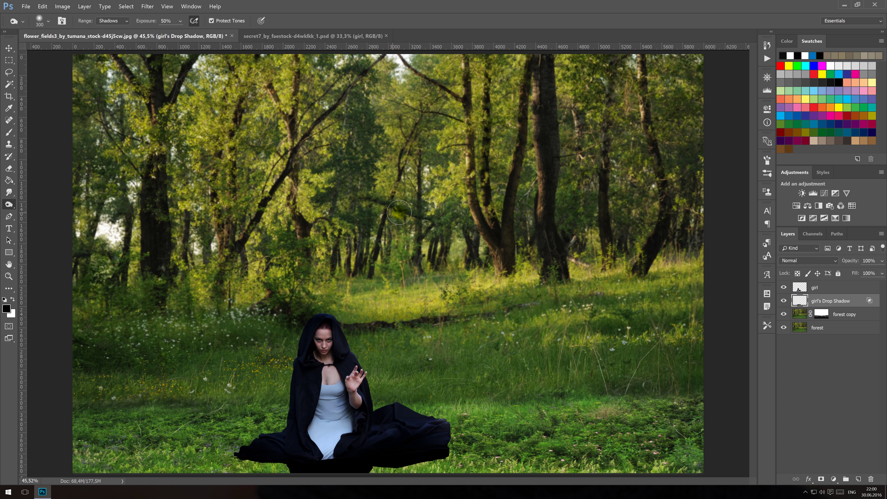
{"action": "key", "text": "v"}
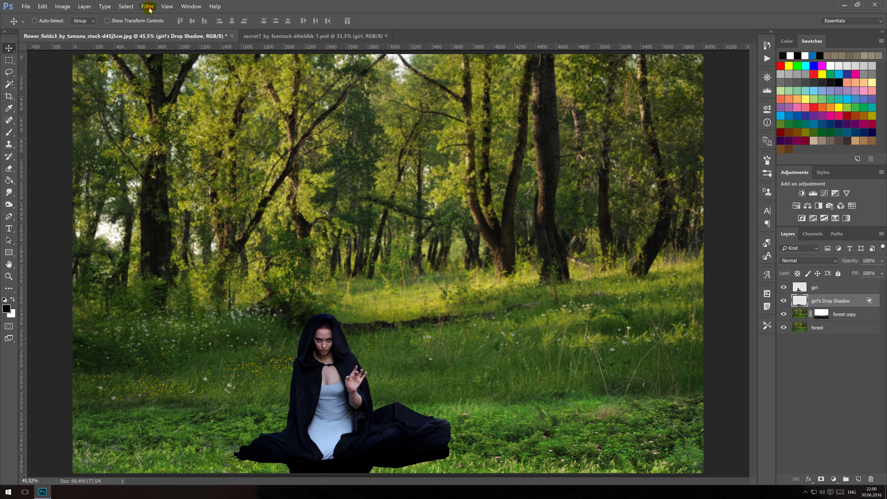
Soften the shadow with a 4 px Gaussian Blur and set it to 80% opacity.
{"action": "left_click", "coordinate": [148, 7]}
{"action": "mouse_move", "coordinate": [187, 83]}
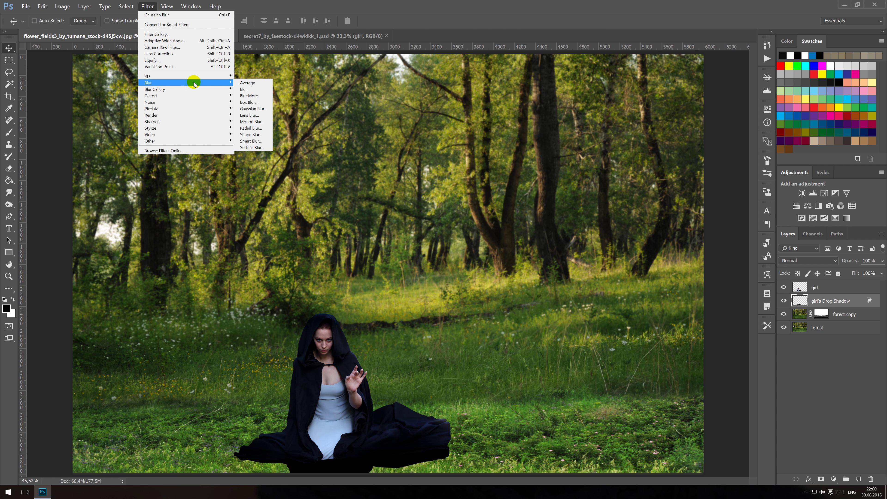
{"action": "left_click", "coordinate": [259, 109]}
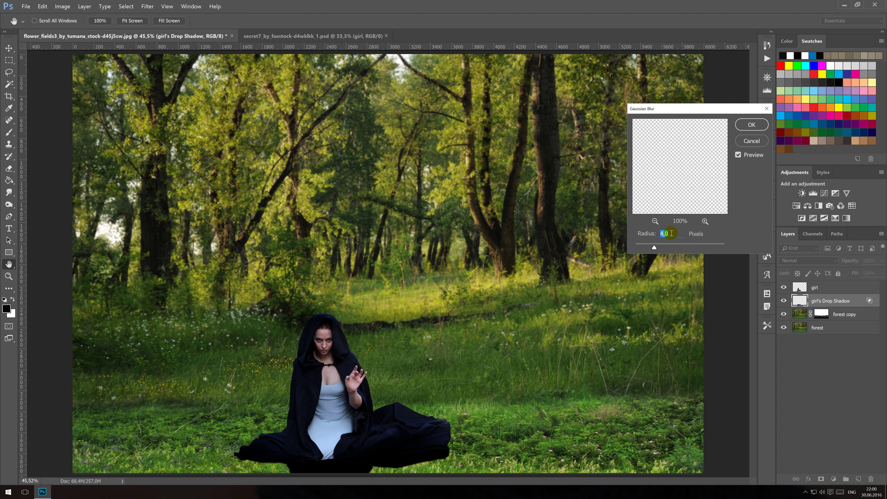
{"action": "key", "text": "Return"}
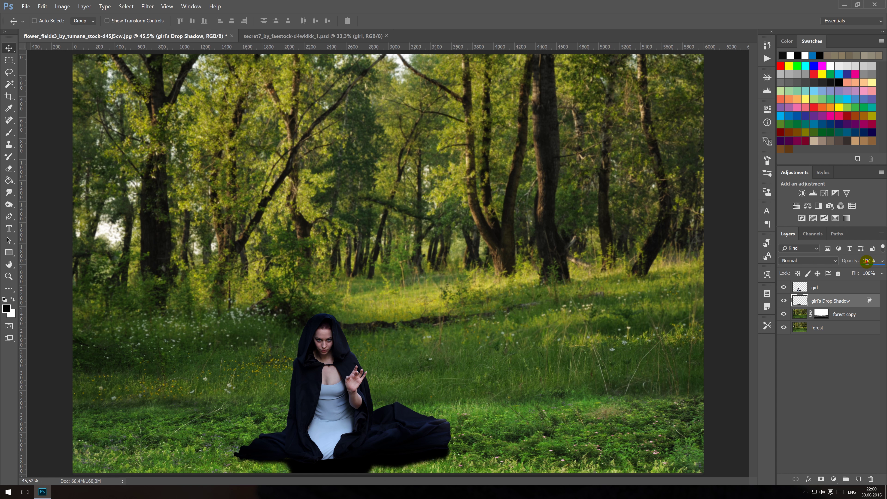
{"action": "type", "text": "80"}
{"action": "key", "text": "Return"}
Merge a duplicate of the shadow, set it to 90% opacity, and close the girl's source image.
{"action": "key", "text": "ctrl+j"}
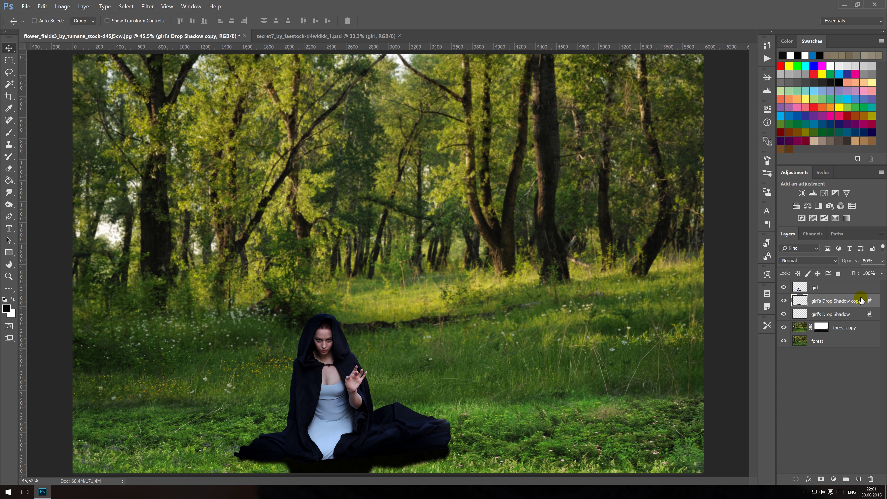
{"action": "left_click", "coordinate": [843, 312], "text": "shift"}
{"action": "key", "text": "ctrl+e"}
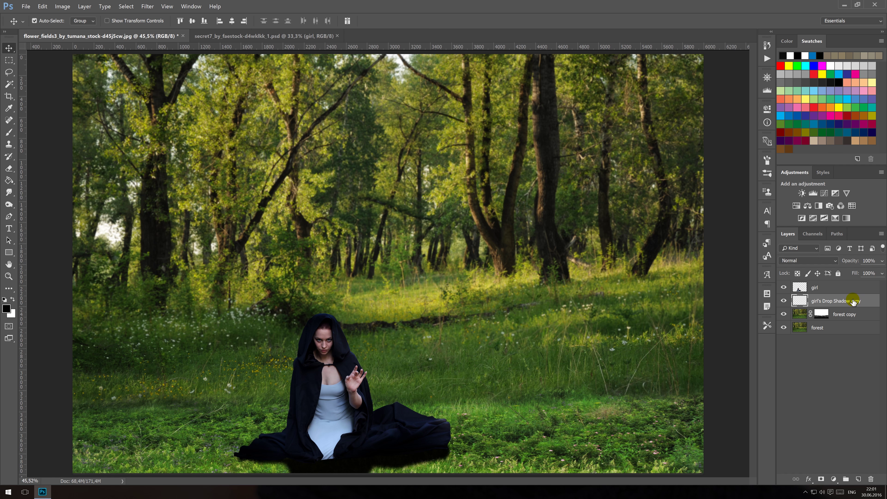
{"action": "type", "text": "90"}
{"action": "key", "text": "Return"}
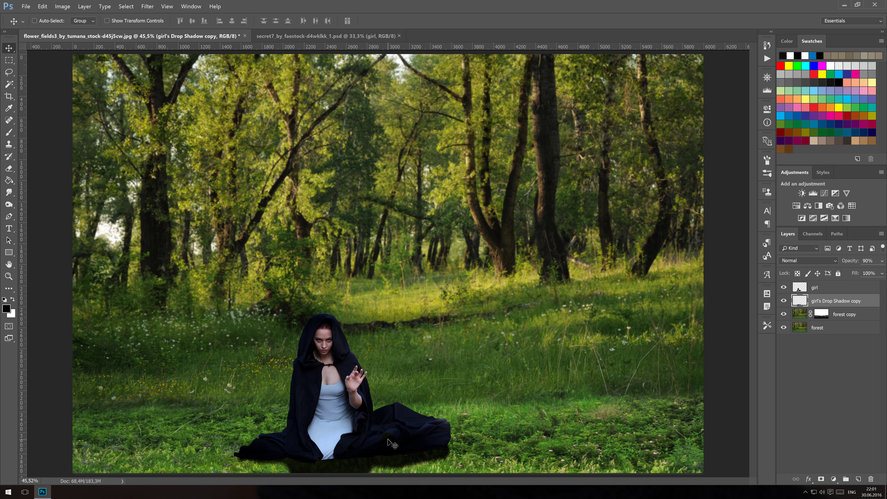
{"action": "left_click", "coordinate": [399, 36]}
{"action": "right_click", "coordinate": [397, 36]}
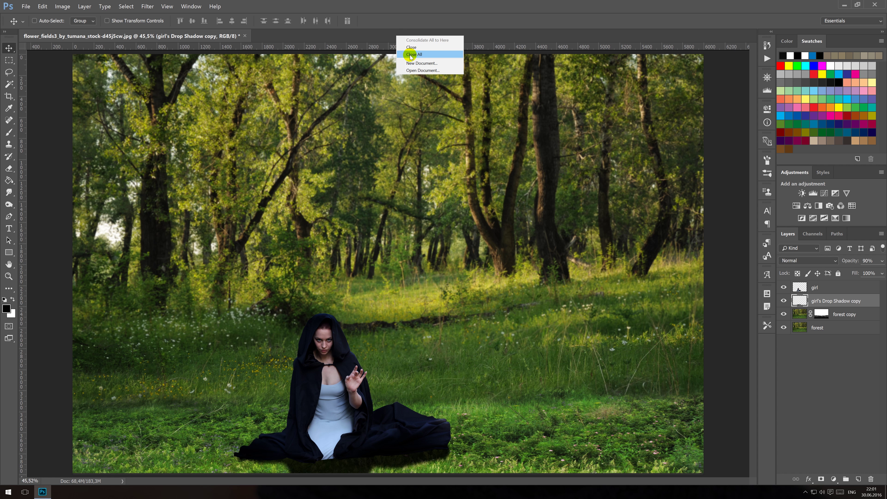
Open the wolf PSD and drag its wolf layer into the forest composite.
{"action": "left_click", "coordinate": [414, 70]}
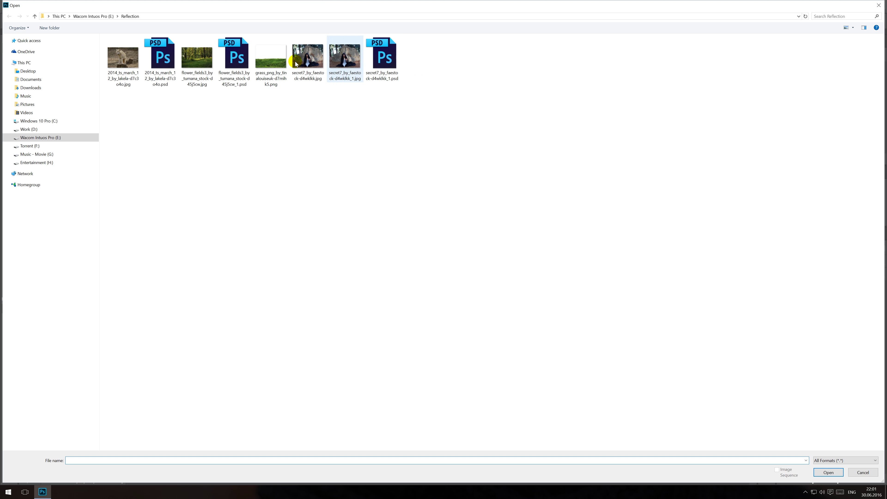
{"action": "left_click", "coordinate": [161, 60]}
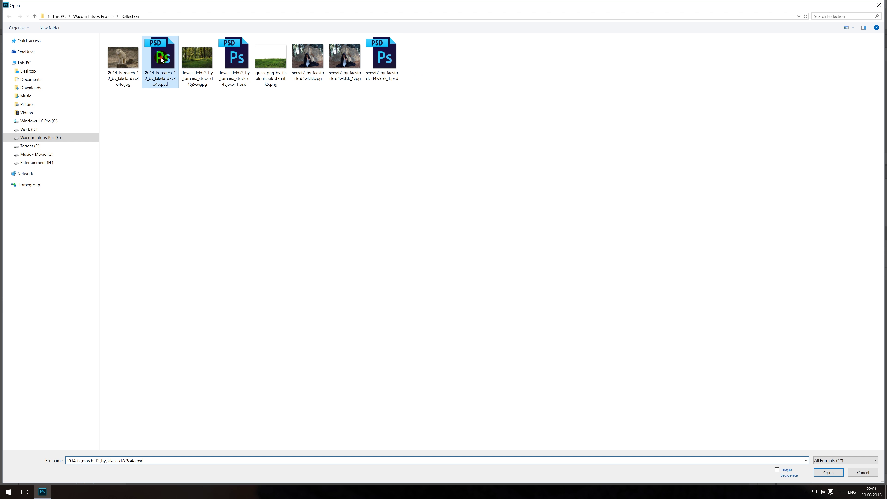
{"action": "double_click", "coordinate": [161, 60]}
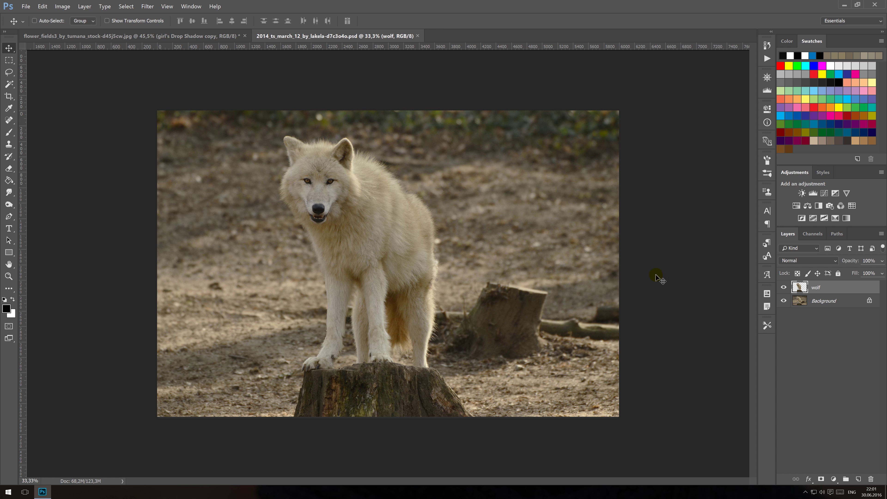
{"action": "mouse_move", "coordinate": [382, 370]}
{"action": "left_mouse_down"}
{"action": "mouse_move", "coordinate": [245, 65]}
{"action": "mouse_move", "coordinate": [442, 393]}
{"action": "left_mouse_up"}
{"action": "left_click_drag", "start_coordinate": [439, 433], "coordinate": [495, 428]}
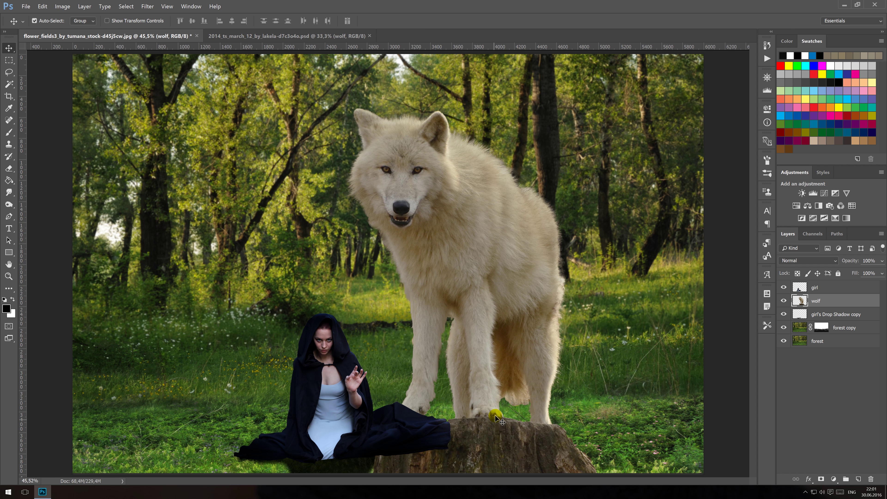
Scale the wolf to about 40% and place it on the stump to the girl's right.
{"action": "key", "text": "ctrl+t"}
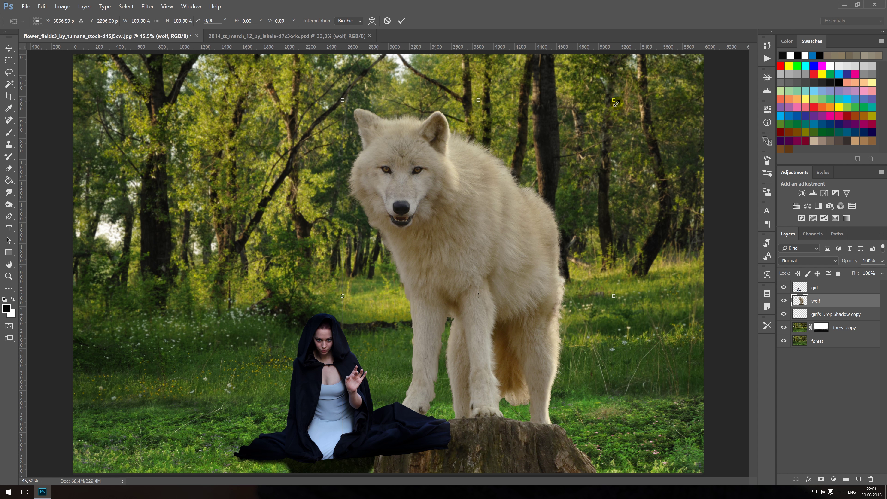
{"action": "left_click_drag", "start_coordinate": [615, 103], "coordinate": [536, 248]}
{"action": "left_click_drag", "start_coordinate": [491, 288], "coordinate": [454, 383]}
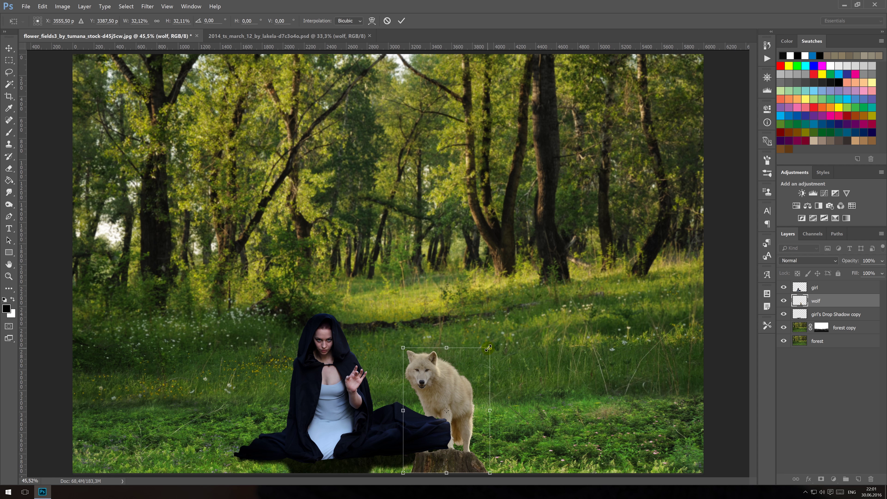
{"action": "left_click_drag", "start_coordinate": [490, 349], "coordinate": [504, 328]}
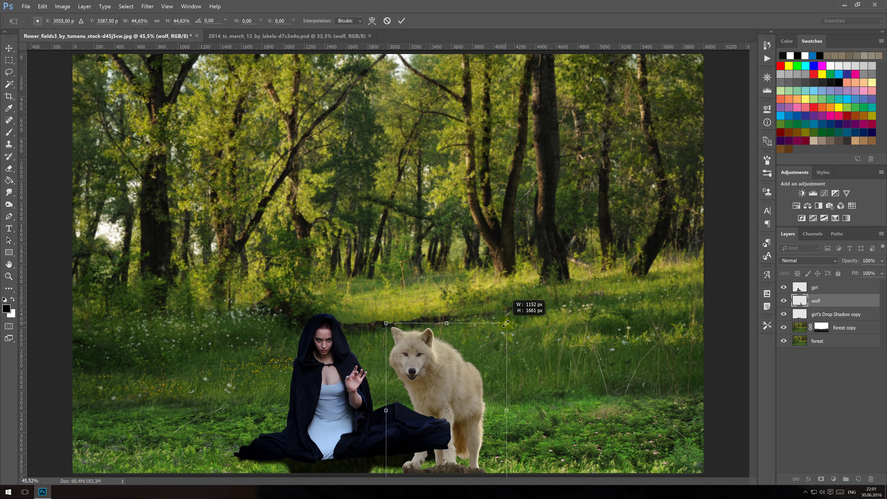
{"action": "left_click_drag", "start_coordinate": [465, 382], "coordinate": [474, 371]}
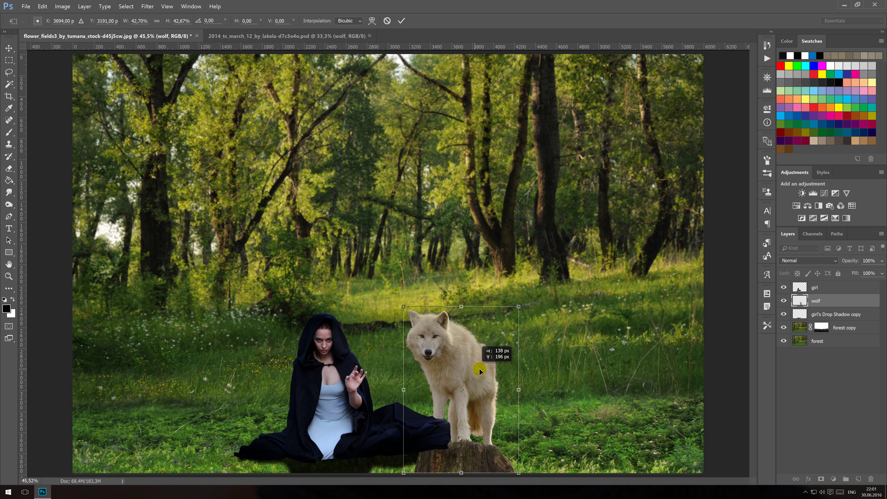
{"action": "mouse_move", "coordinate": [473, 371]}
{"action": "left_mouse_down"}
{"action": "mouse_move", "coordinate": [498, 372]}
{"action": "mouse_move", "coordinate": [491, 371]}
{"action": "left_mouse_up"}
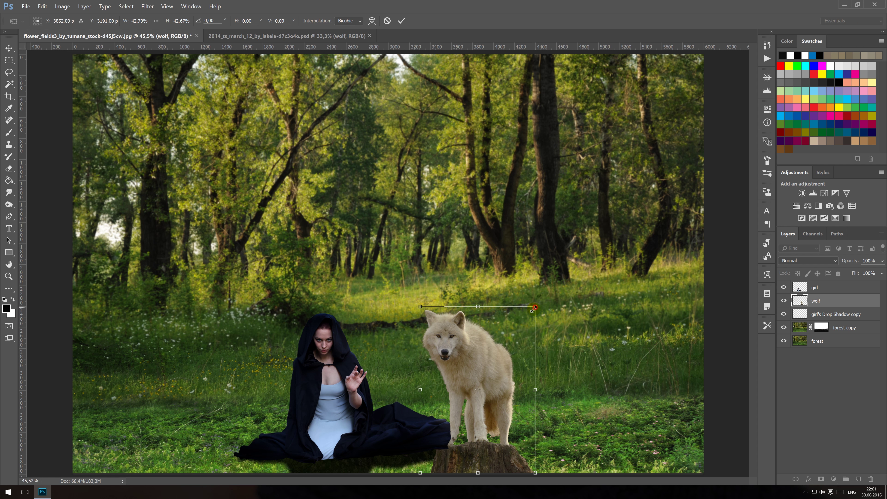
{"action": "left_click_drag", "start_coordinate": [535, 308], "coordinate": [532, 311]}
{"action": "left_click_drag", "start_coordinate": [499, 355], "coordinate": [493, 360]}
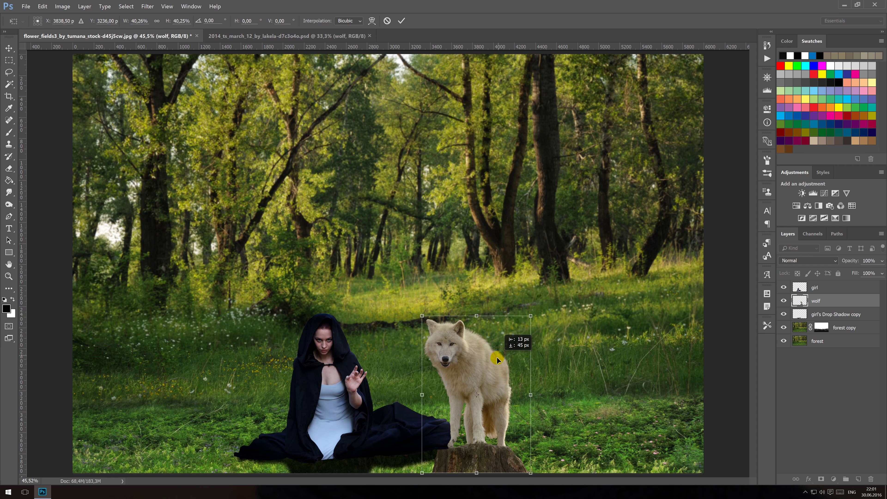
{"action": "key", "text": "Return"}
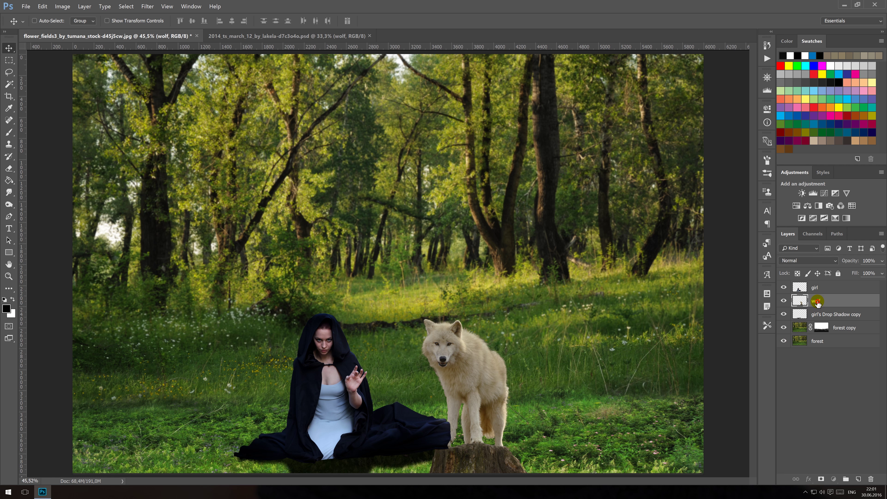
Stack the wolf layer above the girl and settle the wolf on the stump.
{"action": "left_click_drag", "start_coordinate": [817, 303], "coordinate": [818, 284]}
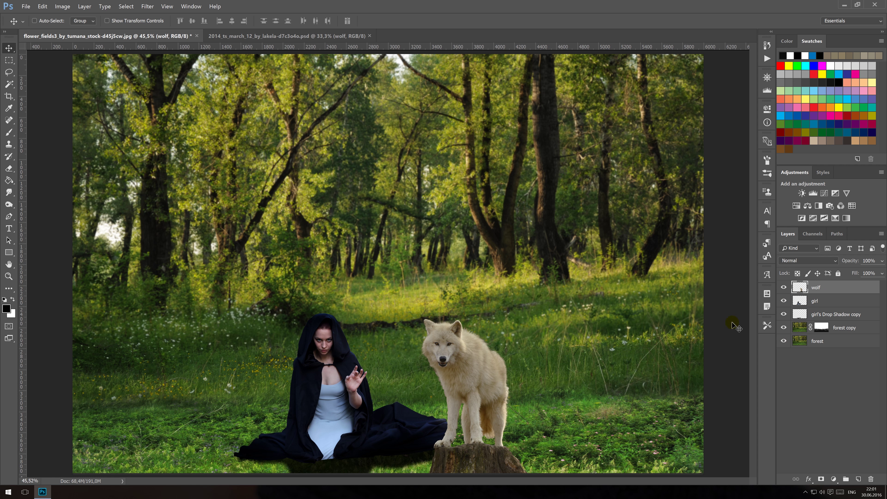
{"action": "left_click_drag", "start_coordinate": [488, 463], "coordinate": [468, 464]}
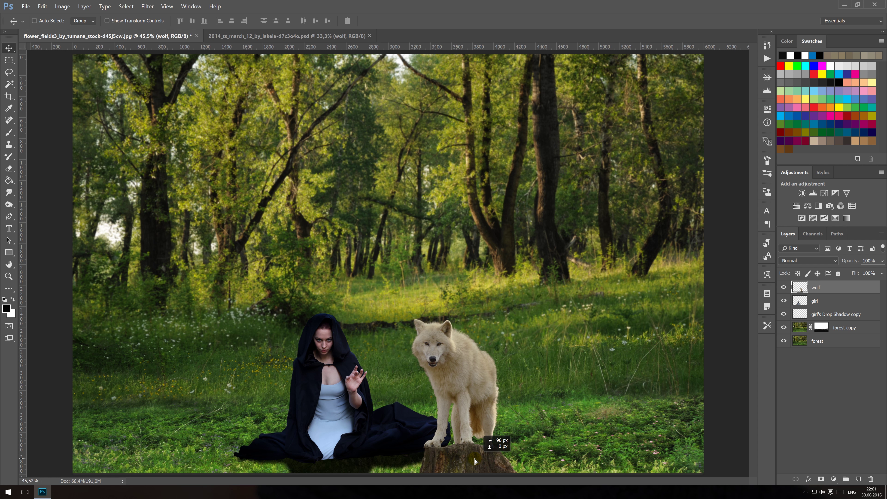
{"action": "left_click_drag", "start_coordinate": [467, 462], "coordinate": [469, 460]}
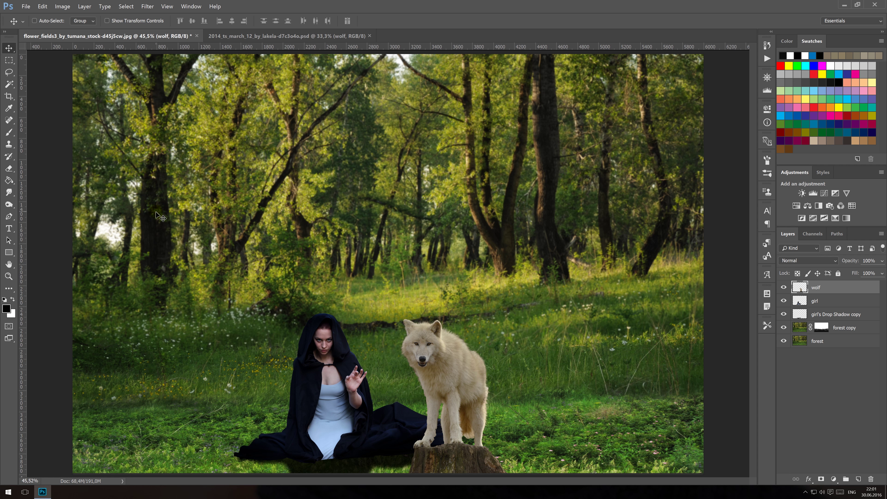
Burn the wolf's back leg, shoulder and face with the Burn tool on Highlights.
{"action": "left_click", "coordinate": [9, 205]}
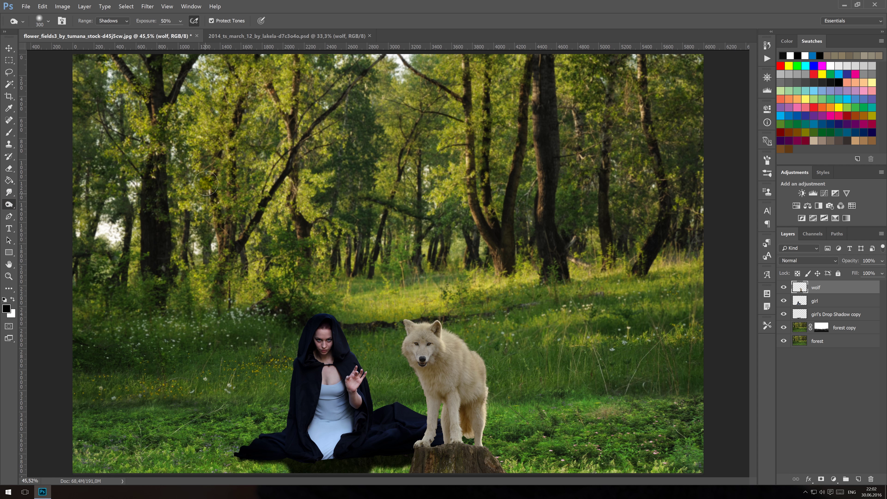
{"action": "left_click", "coordinate": [114, 20]}
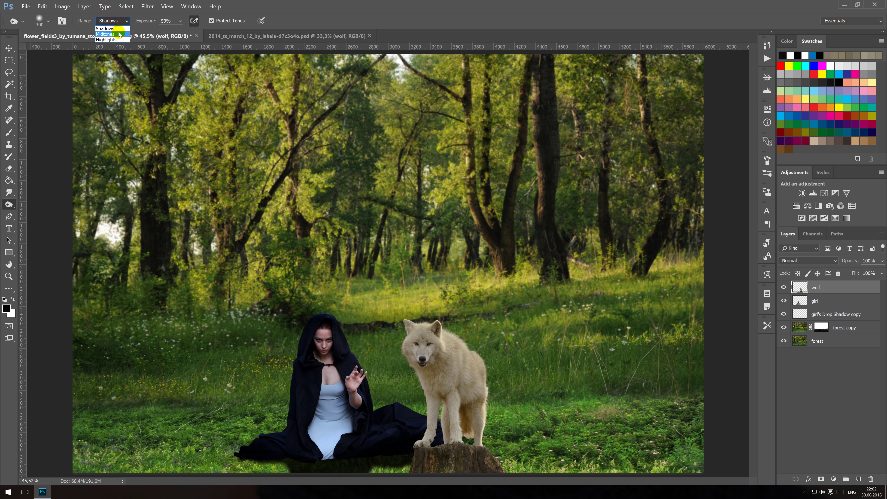
{"action": "left_click", "coordinate": [106, 39]}
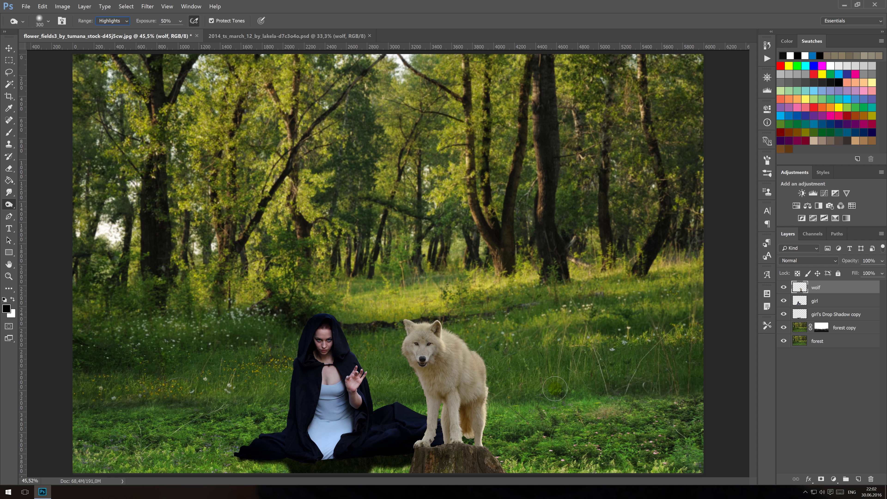
{"action": "left_click_drag", "start_coordinate": [495, 392], "coordinate": [485, 415]}
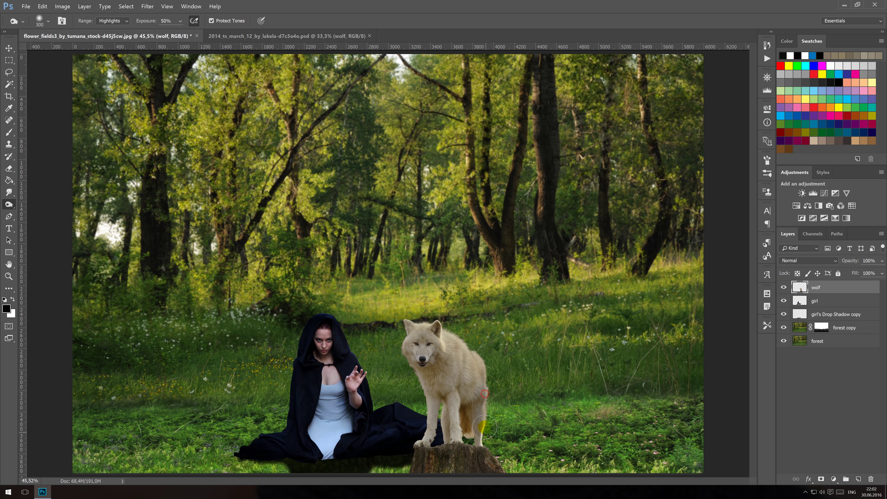
{"action": "mouse_move", "coordinate": [490, 445]}
{"action": "left_mouse_down"}
{"action": "mouse_move", "coordinate": [466, 443]}
{"action": "mouse_move", "coordinate": [450, 349]}
{"action": "left_mouse_up"}
{"action": "left_click_drag", "start_coordinate": [450, 350], "coordinate": [488, 365]}
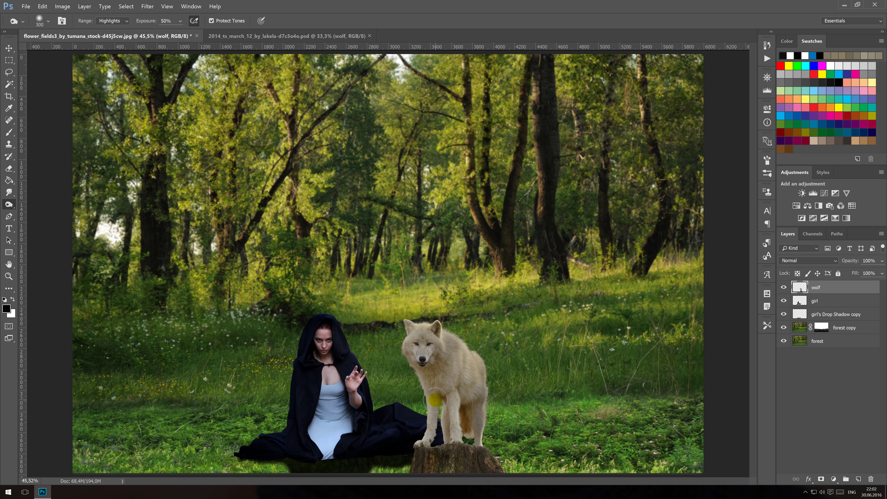
{"action": "left_click", "coordinate": [420, 342]}
{"action": "mouse_move", "coordinate": [420, 341]}
{"action": "left_mouse_down"}
{"action": "mouse_move", "coordinate": [423, 329]}
{"action": "mouse_move", "coordinate": [471, 413]}
{"action": "left_mouse_up"}
Switch burning to Midtones at 25% exposure and darken the leg, behind the ear, and shoulder.
{"action": "left_click", "coordinate": [115, 28]}
{"action": "left_click", "coordinate": [113, 34]}
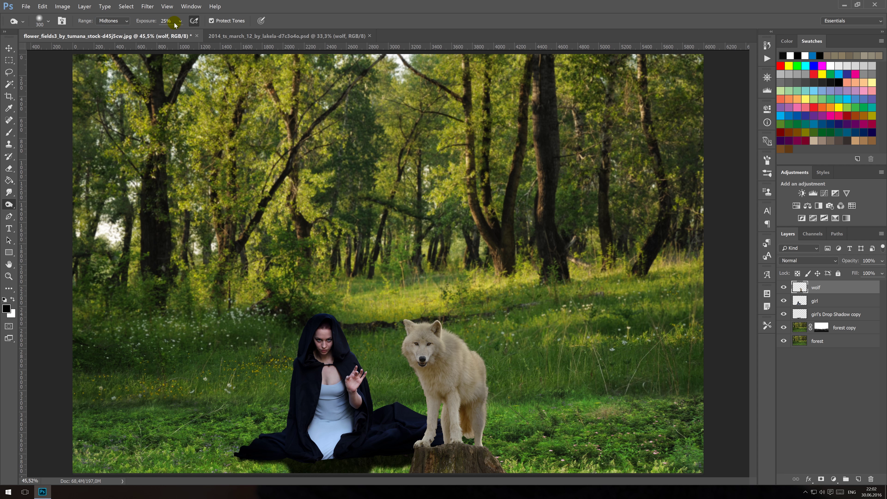
{"action": "mouse_move", "coordinate": [423, 383]}
{"action": "left_mouse_down"}
{"action": "mouse_move", "coordinate": [423, 421]}
{"action": "mouse_move", "coordinate": [466, 364]}
{"action": "mouse_move", "coordinate": [458, 434]}
{"action": "mouse_move", "coordinate": [432, 432]}
{"action": "left_mouse_up"}
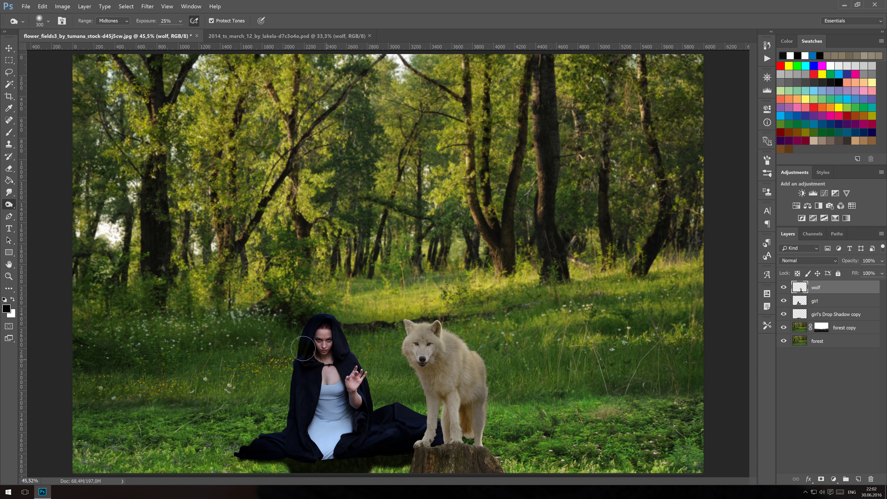
{"action": "left_click_drag", "start_coordinate": [459, 357], "coordinate": [452, 325]}
{"action": "left_click", "coordinate": [452, 352]}
{"action": "left_click_drag", "start_coordinate": [451, 351], "coordinate": [468, 364]}
{"action": "left_click", "coordinate": [9, 47]}
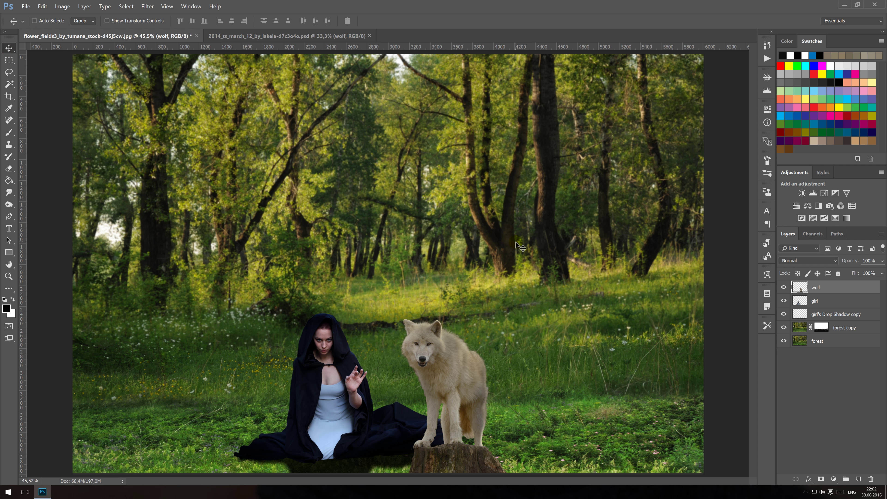
Add a new layer named 'blue filter' and fill it with solid blue.
{"action": "left_click", "coordinate": [834, 350]}
{"action": "left_click", "coordinate": [860, 480]}
{"action": "left_click", "coordinate": [822, 288]}
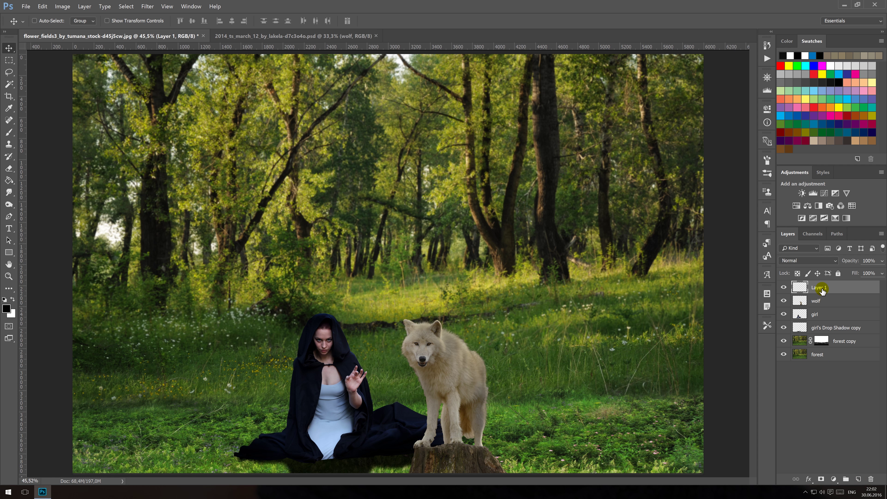
{"action": "double_click", "coordinate": [822, 288]}
{"action": "type", "text": "filter"}
{"action": "key", "text": "Return"}
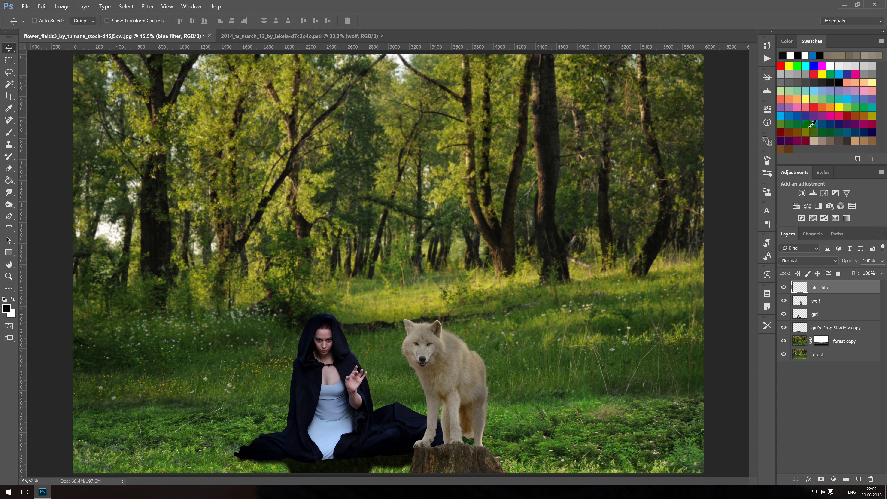
{"action": "left_click", "coordinate": [790, 115]}
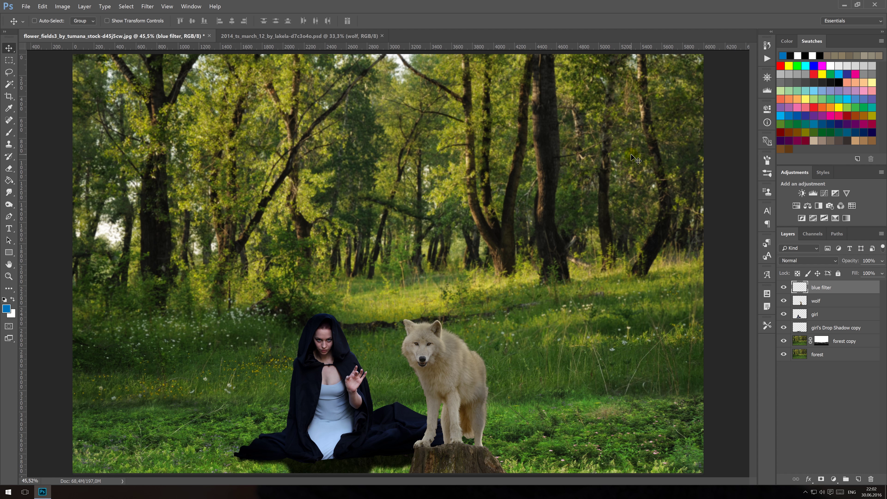
{"action": "left_click", "coordinate": [9, 181]}
{"action": "left_click", "coordinate": [318, 189]}
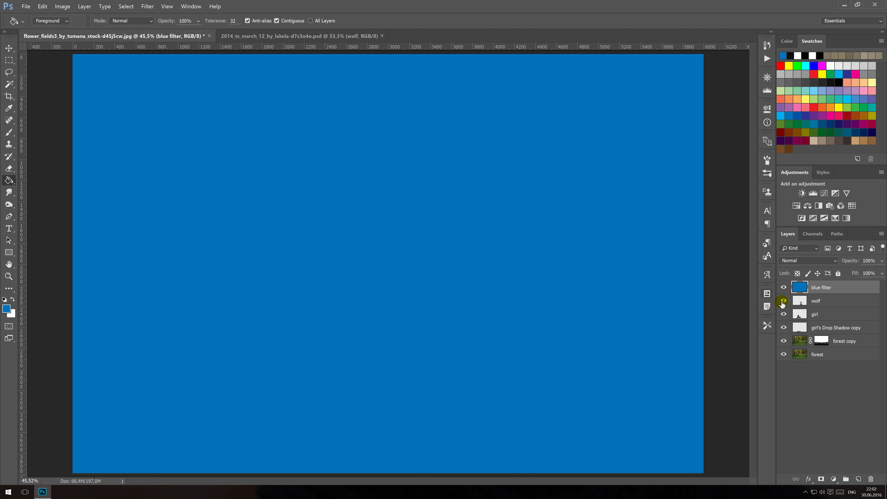
Set the blue filter layer to Soft Light at 75% opacity and reset default colours.
{"action": "left_click", "coordinate": [810, 261]}
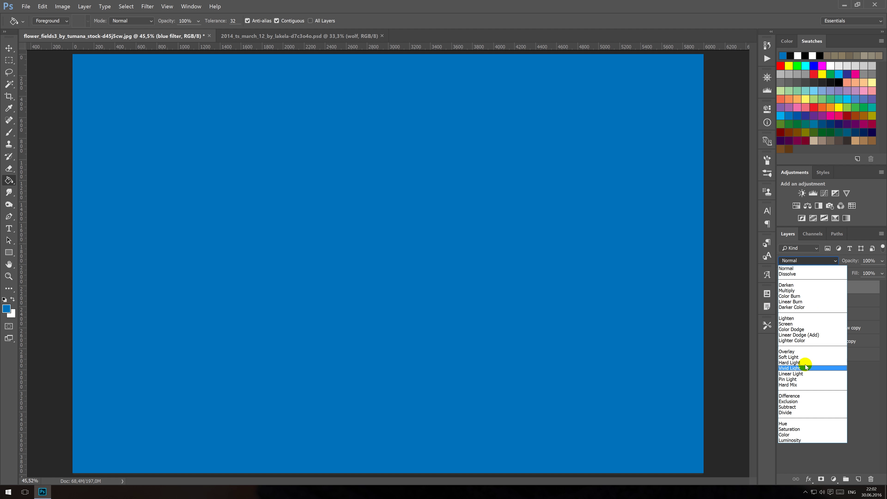
{"action": "left_click", "coordinate": [806, 357]}
{"action": "left_click", "coordinate": [870, 261]}
{"action": "left_click", "coordinate": [871, 262]}
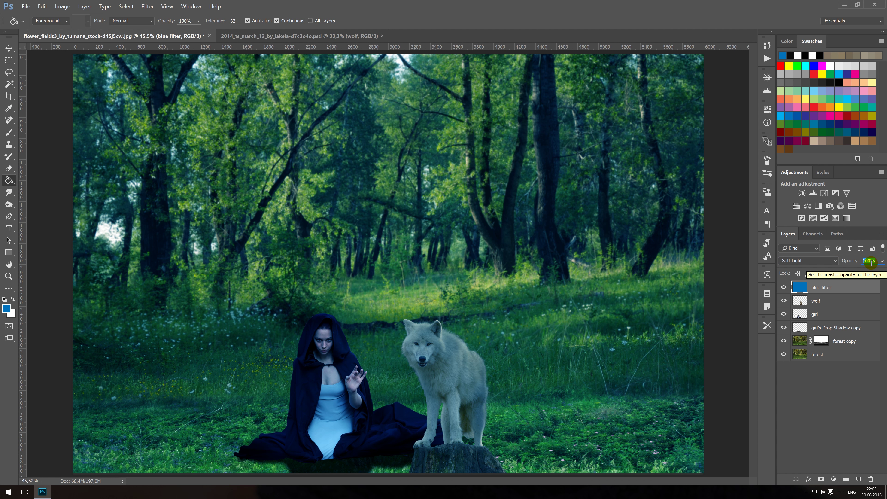
{"action": "type", "text": "75"}
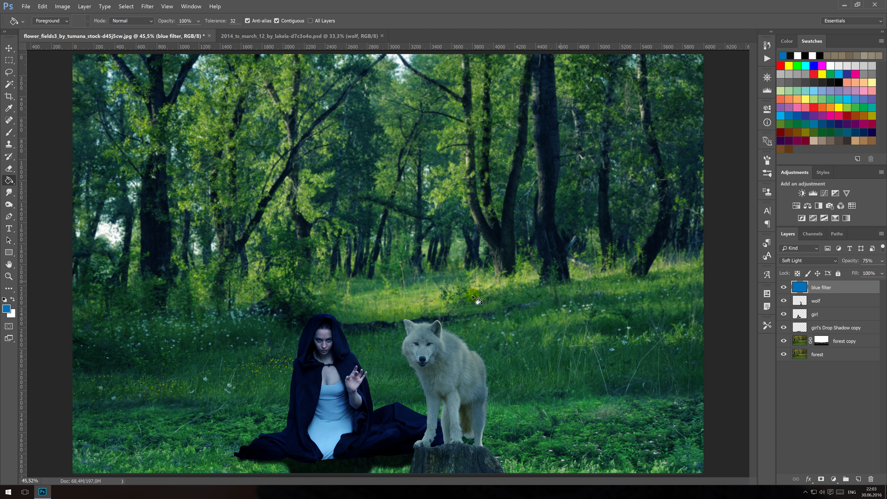
{"action": "left_click", "coordinate": [5, 299]}
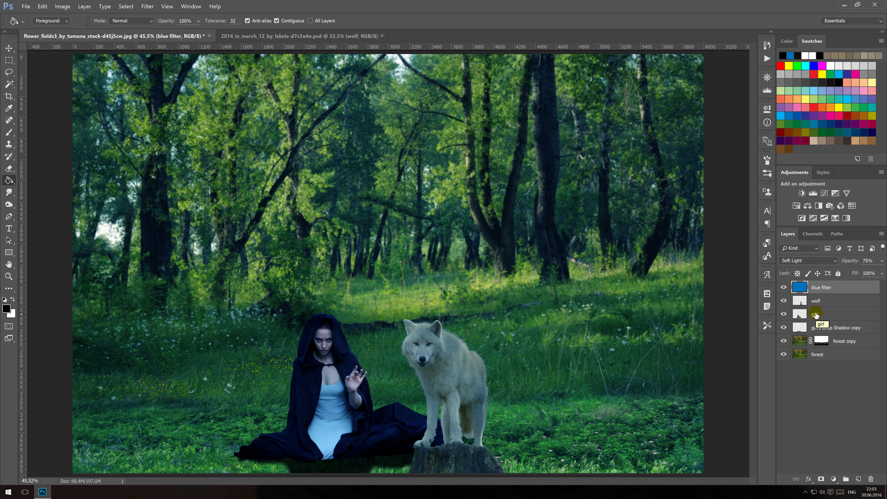
{"action": "left_click", "coordinate": [843, 357], "text": "shift"}
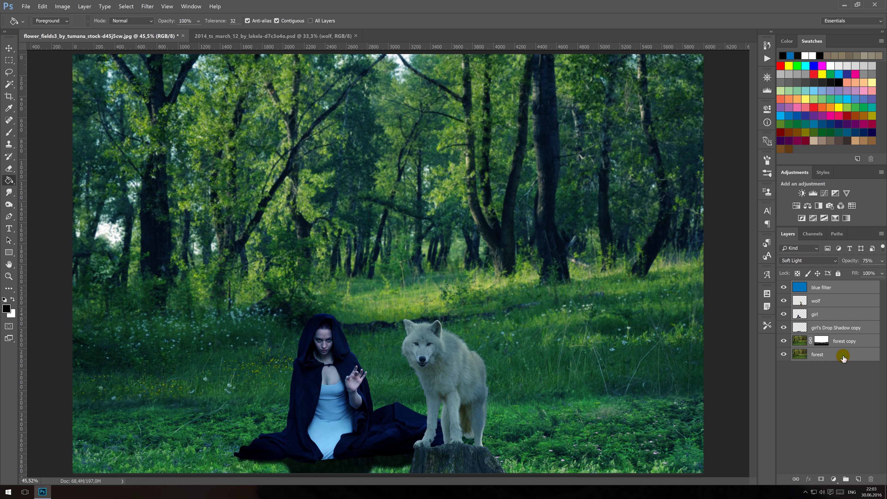
Group all layers into Group 1 and stamp a merged copy on top.
{"action": "key", "text": "ctrl+g"}
{"action": "key", "text": "ctrl+alt+shift+e"}
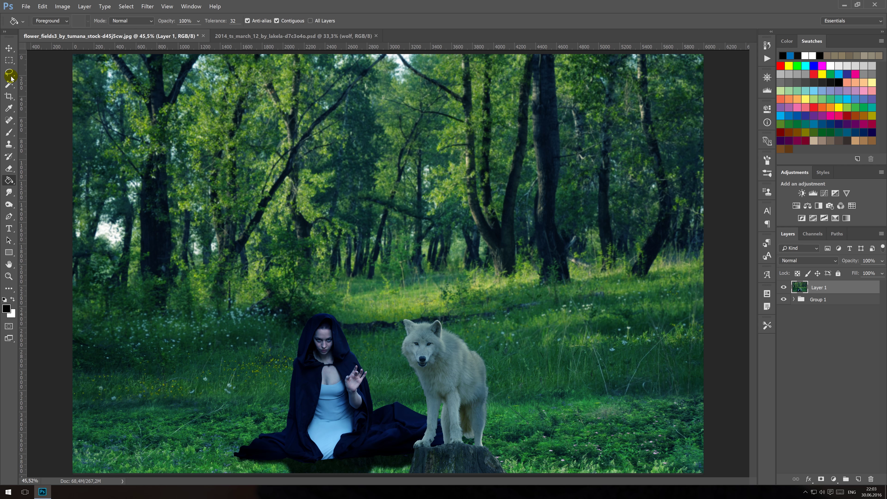
{"action": "left_click", "coordinate": [11, 99]}
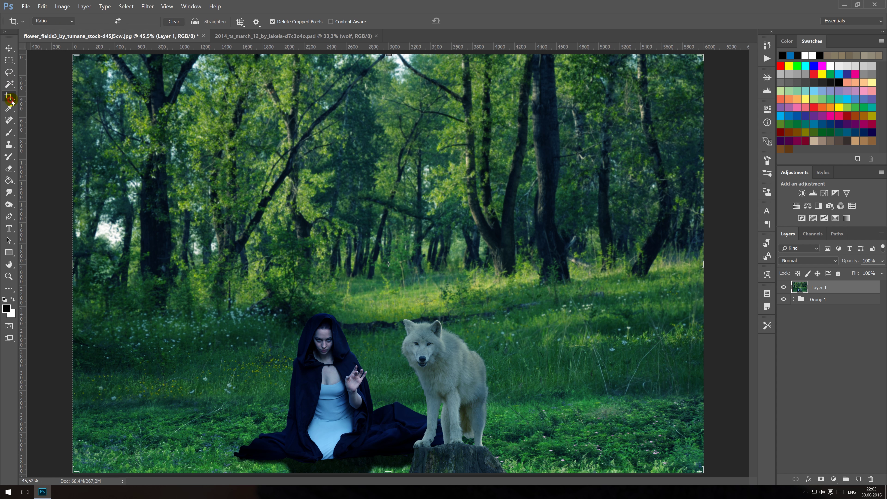
{"action": "left_click", "coordinate": [398, 232]}
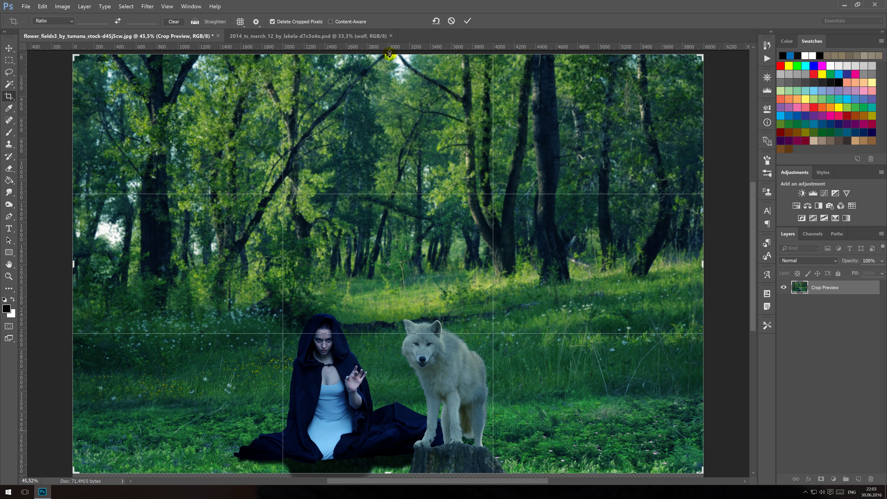
Crop the top, left and right edges tighter around the girl and wolf.
{"action": "left_click_drag", "start_coordinate": [390, 53], "coordinate": [400, 123]}
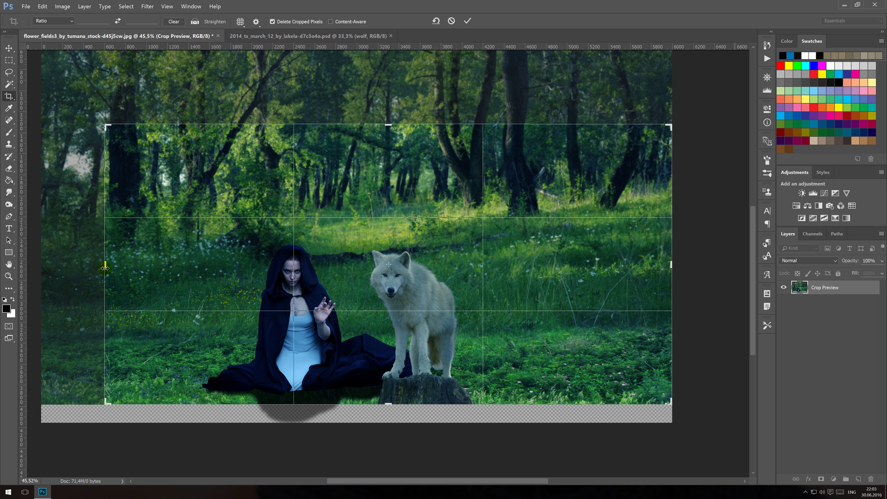
{"action": "left_click_drag", "start_coordinate": [71, 266], "coordinate": [105, 264]}
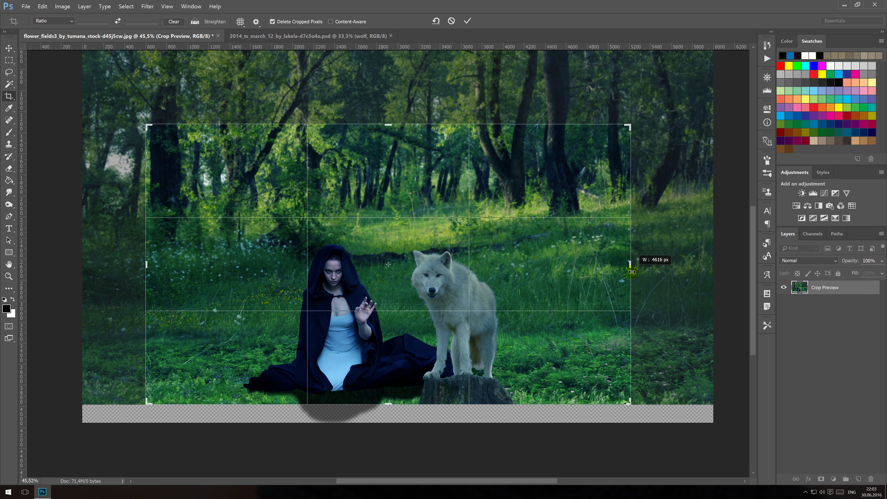
{"action": "left_click_drag", "start_coordinate": [672, 268], "coordinate": [631, 265]}
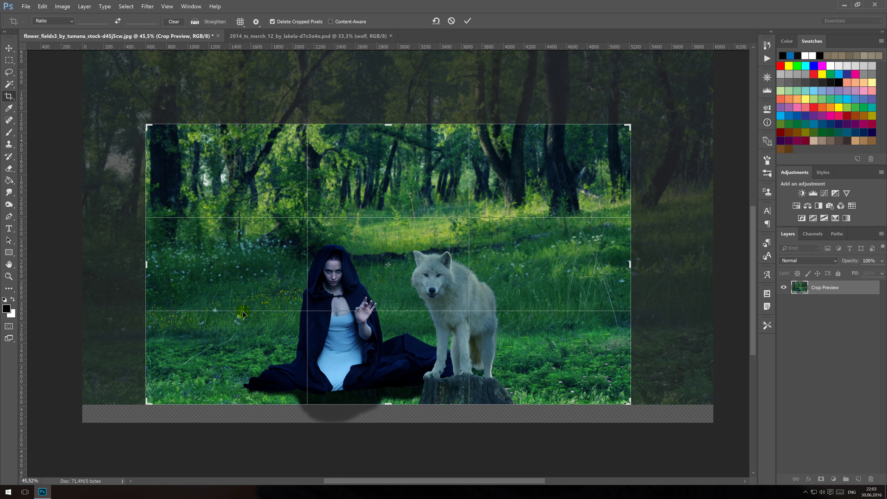
{"action": "left_click_drag", "start_coordinate": [147, 265], "coordinate": [165, 265]}
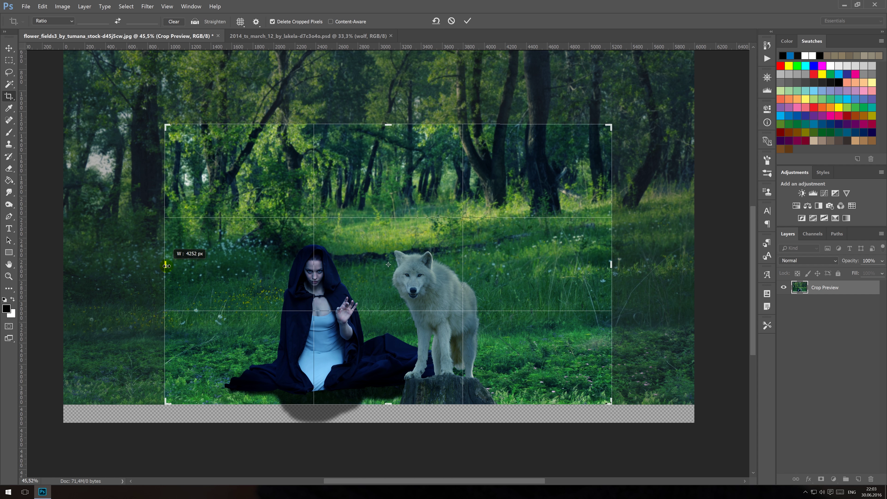
{"action": "left_click_drag", "start_coordinate": [165, 265], "coordinate": [167, 266]}
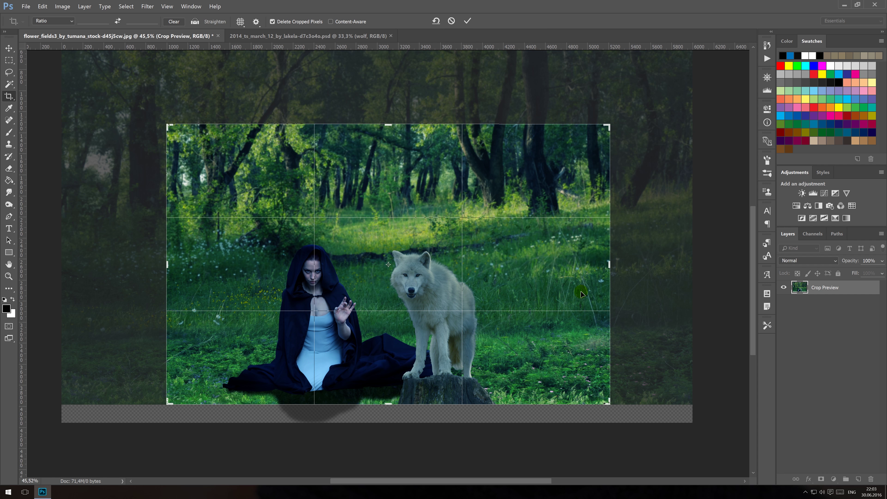
{"action": "left_click_drag", "start_coordinate": [608, 268], "coordinate": [598, 269]}
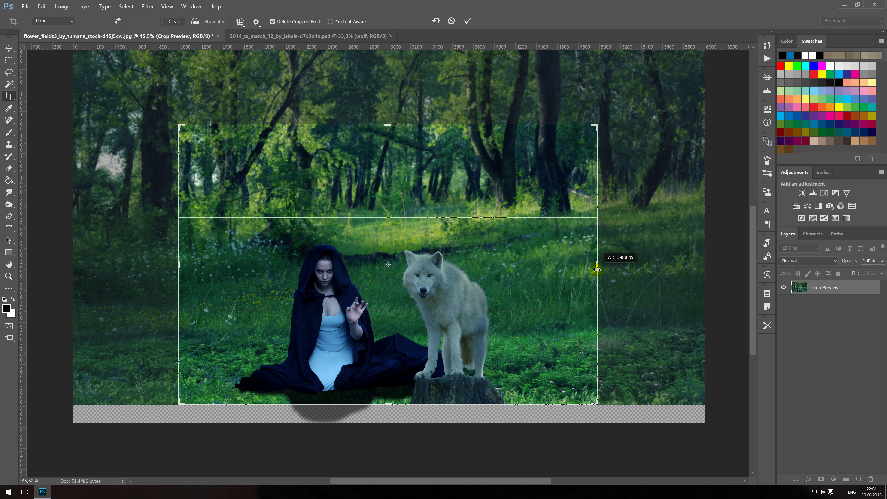
{"action": "left_click_drag", "start_coordinate": [598, 268], "coordinate": [597, 268]}
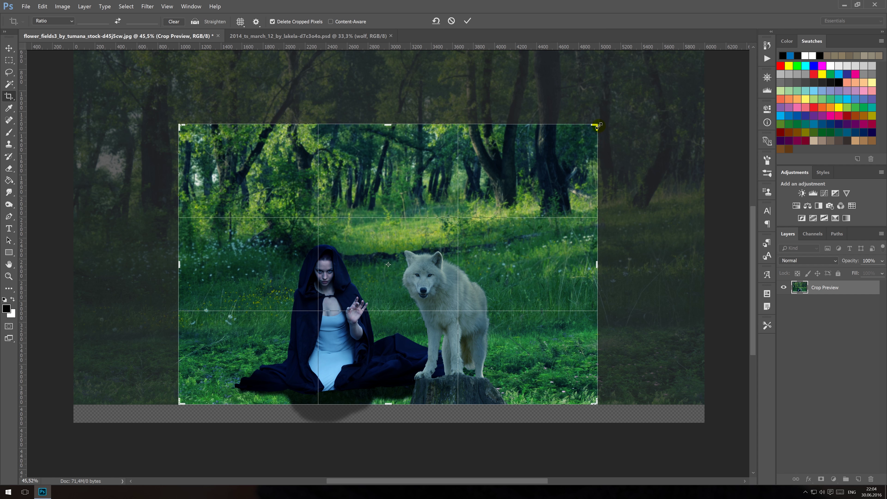
{"action": "left_click_drag", "start_coordinate": [599, 126], "coordinate": [584, 134]}
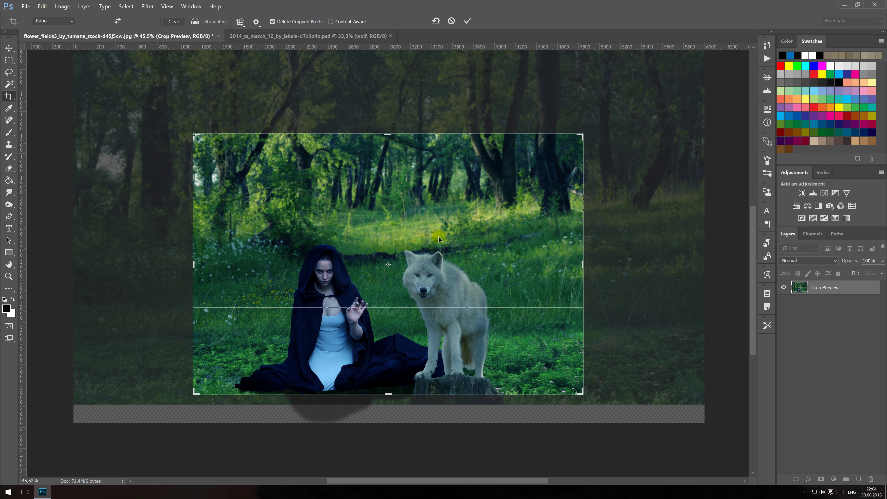
{"action": "left_click_drag", "start_coordinate": [417, 277], "coordinate": [426, 268]}
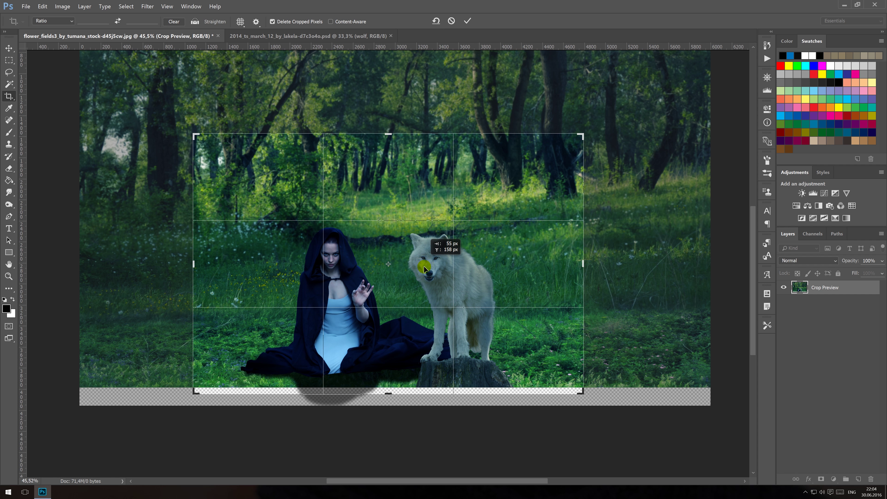
{"action": "left_click_drag", "start_coordinate": [425, 269], "coordinate": [415, 269]}
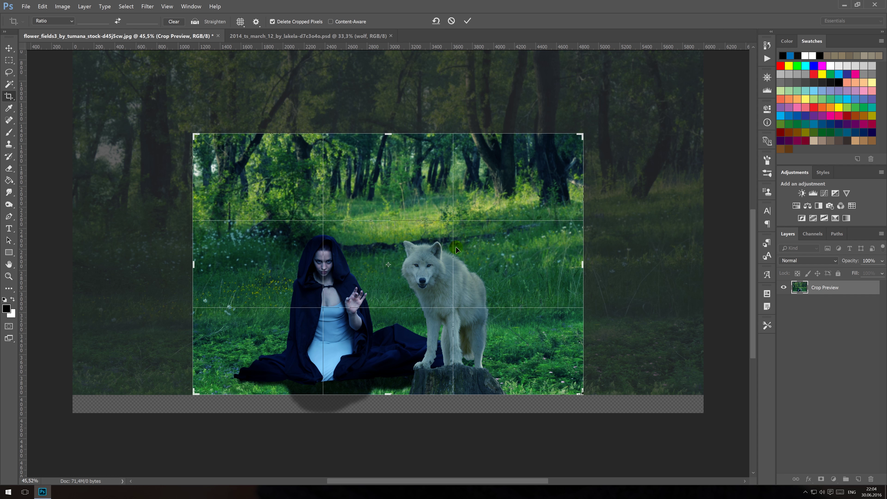
{"action": "key", "text": "Return"}
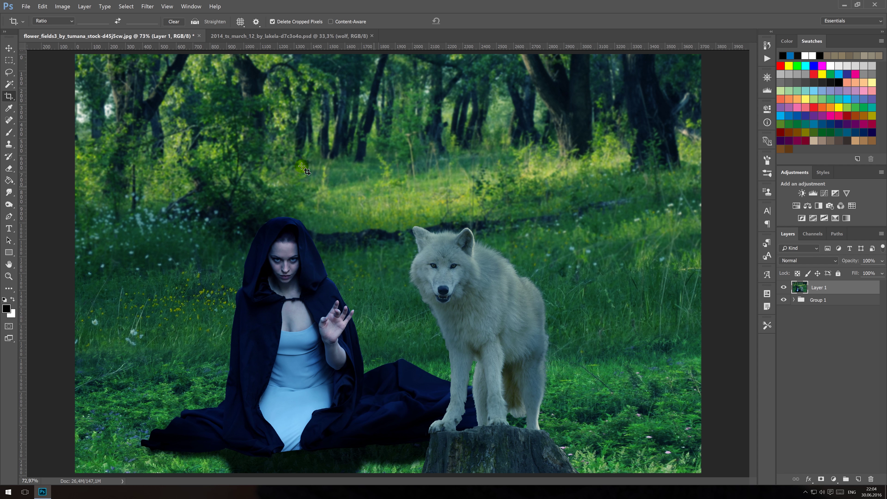
Set canvas height to 200 percent anchored at the top, then zoom out.
{"action": "left_click", "coordinate": [12, 51]}
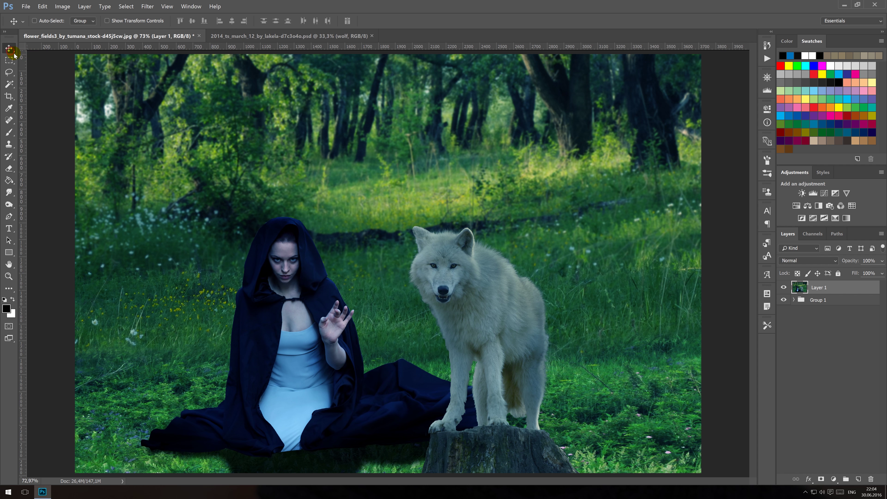
{"action": "left_click", "coordinate": [64, 7]}
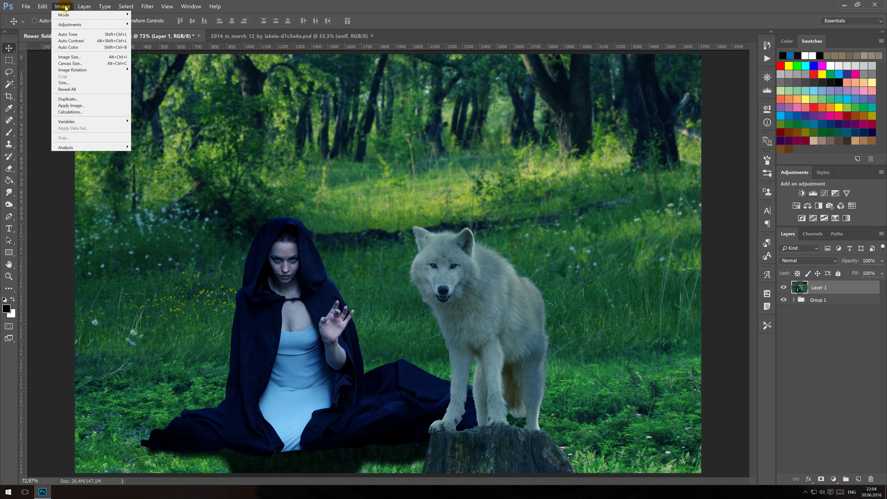
{"action": "left_click", "coordinate": [75, 63]}
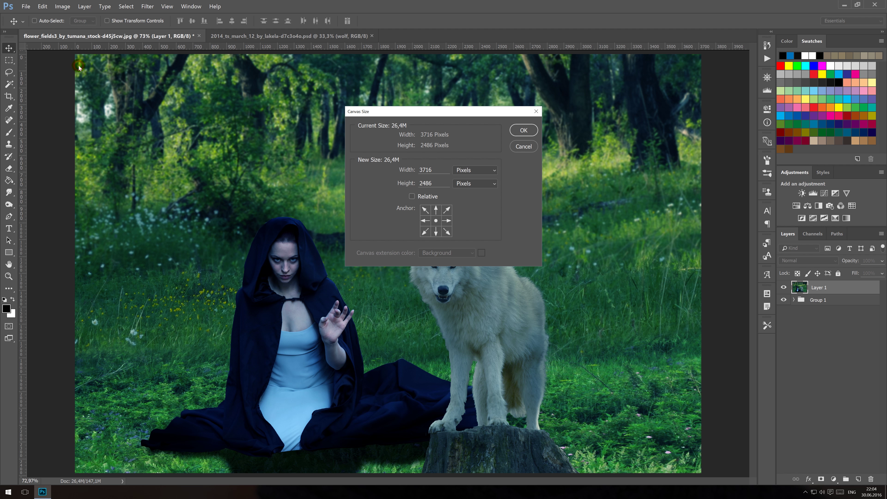
{"action": "left_click", "coordinate": [436, 209]}
{"action": "left_click", "coordinate": [477, 184]}
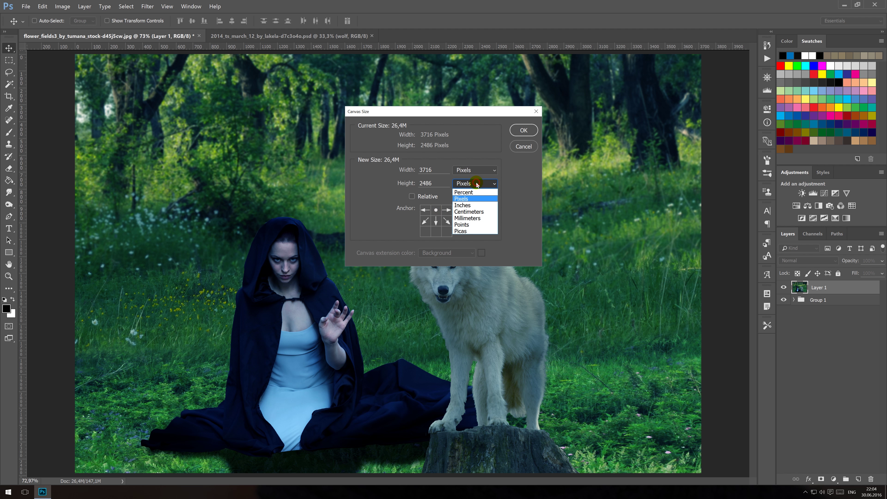
{"action": "left_click", "coordinate": [478, 191]}
{"action": "left_click", "coordinate": [480, 184]}
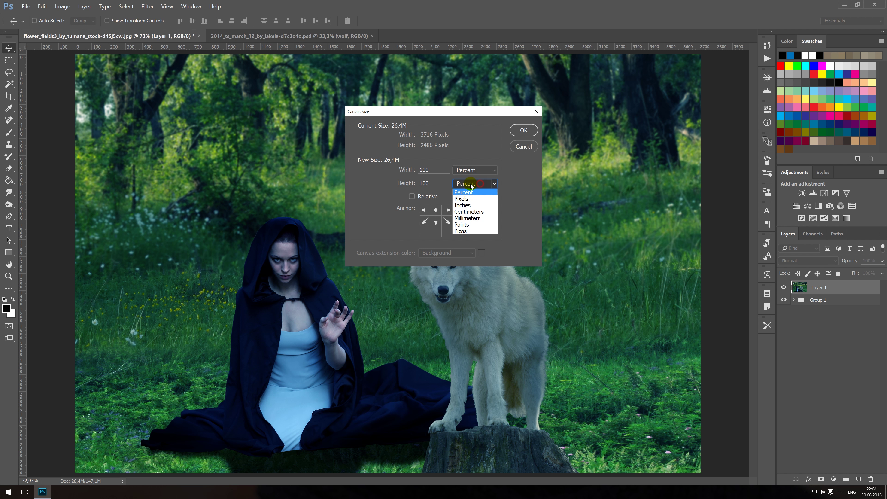
{"action": "left_click", "coordinate": [470, 192]}
{"action": "type", "text": "200"}
{"action": "key", "text": "Return"}
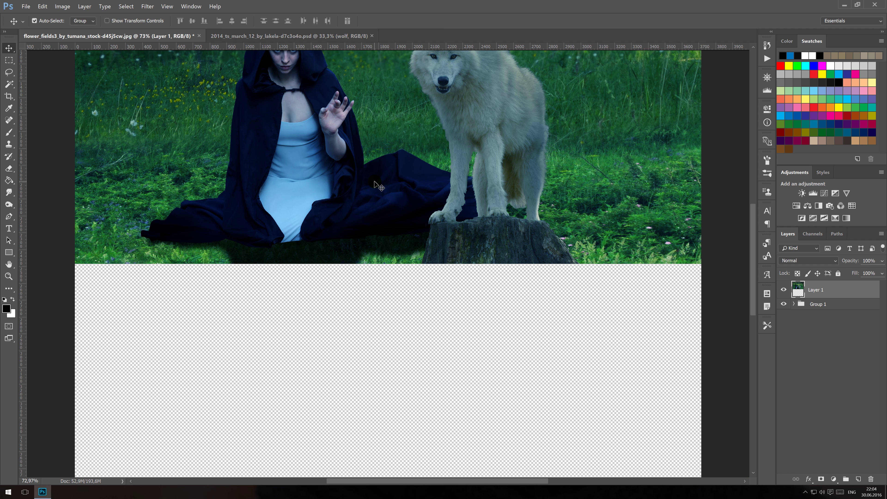
{"action": "key", "text": "ctrl+minus"}
{"action": "key", "text": "ctrl+minus"}
{"action": "key", "text": "ctrl+minus"}
Duplicate the forest photo Layer 1.
{"action": "left_click", "coordinate": [573, 251]}
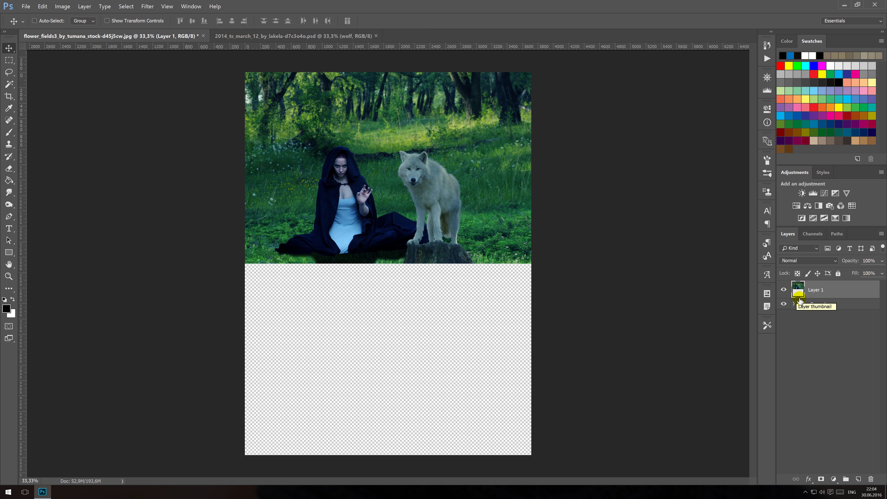
{"action": "left_click", "coordinate": [797, 294], "text": "ctrl"}
{"action": "key", "text": "ctrl+j"}
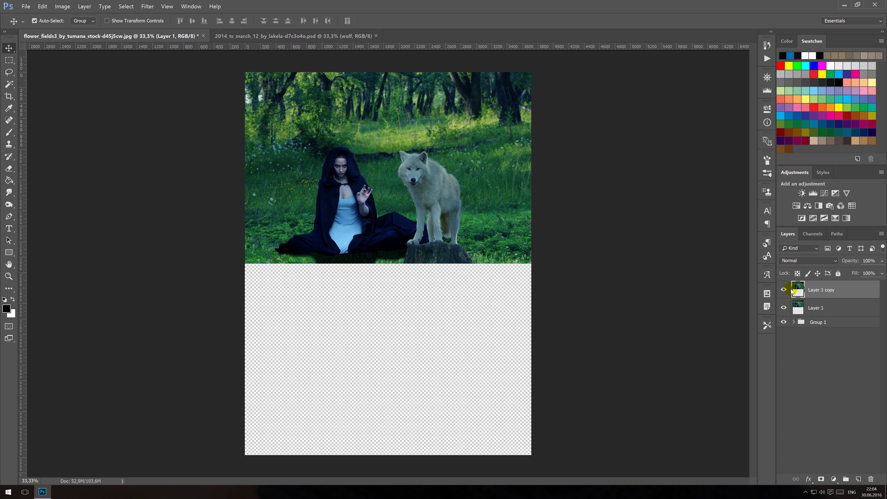
Marquee-select the photo area on Layer 1 copy and copy it onto a new Layer 2.
{"action": "left_click", "coordinate": [813, 290]}
{"action": "left_click", "coordinate": [363, 192]}
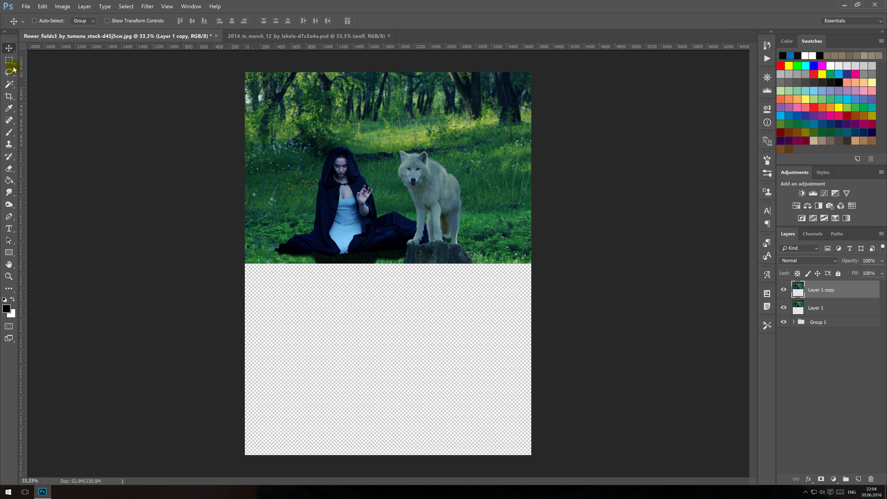
{"action": "left_click", "coordinate": [9, 59]}
{"action": "left_click_drag", "start_coordinate": [241, 72], "coordinate": [535, 248]}
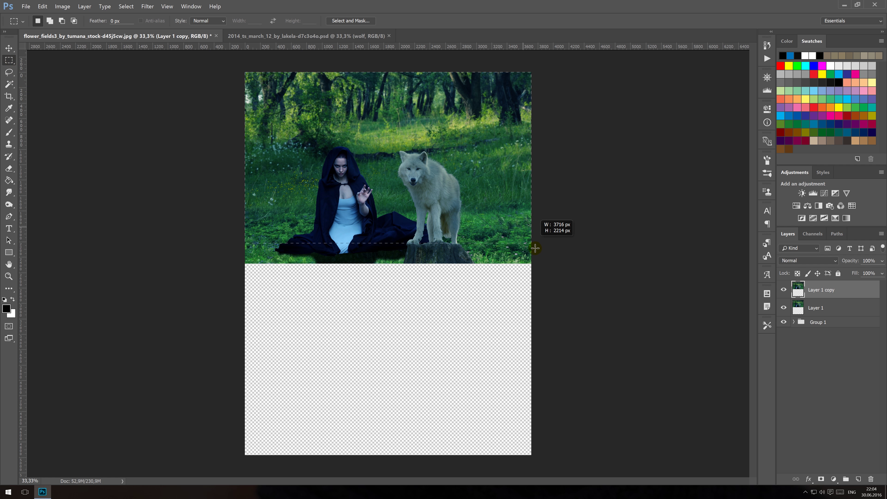
{"action": "left_click_drag", "start_coordinate": [535, 248], "coordinate": [535, 262]}
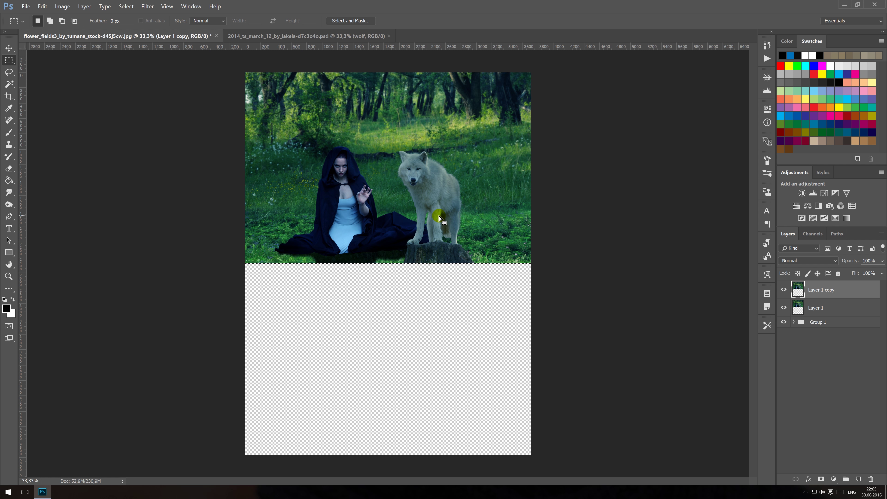
{"action": "key", "text": "ctrl+j"}
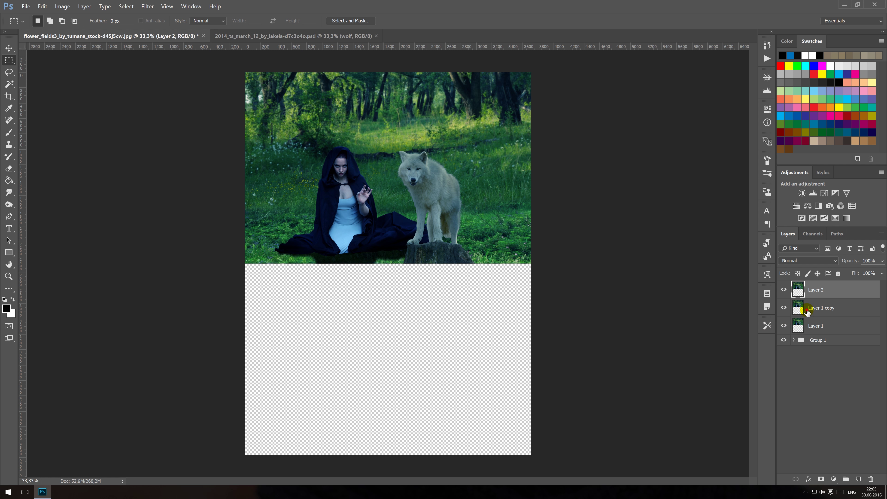
{"action": "left_click", "coordinate": [807, 312]}
{"action": "key", "text": "ctrl+t"}
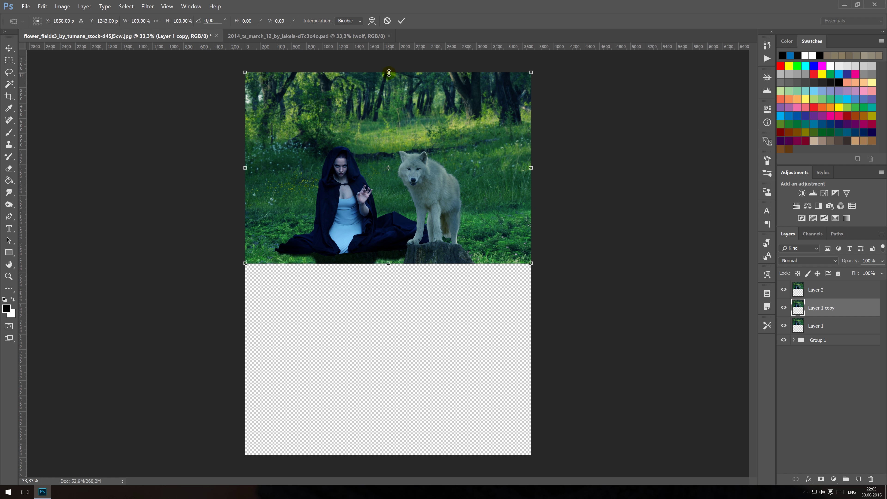
Flip Layer 1 copy down into the lower half and mark the waterline with a guide.
{"action": "left_click_drag", "start_coordinate": [396, 102], "coordinate": [433, 455]}
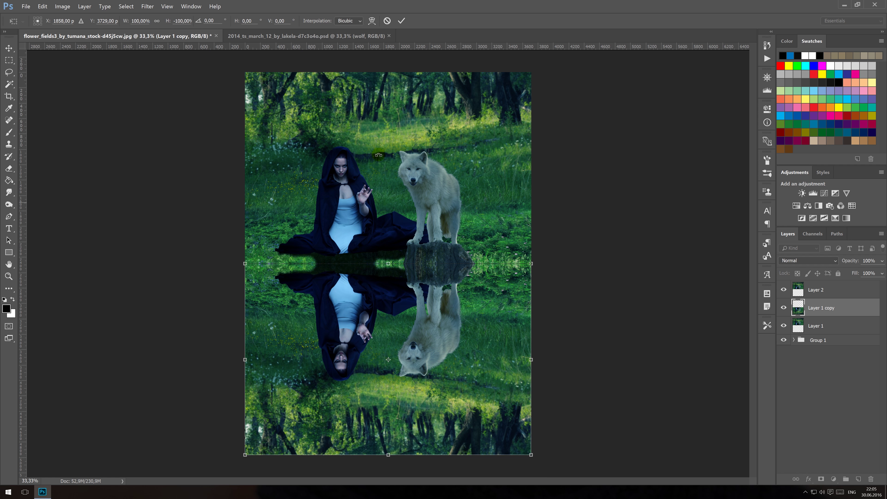
{"action": "left_click_drag", "start_coordinate": [376, 53], "coordinate": [381, 267]}
{"action": "left_click", "coordinate": [402, 21]}
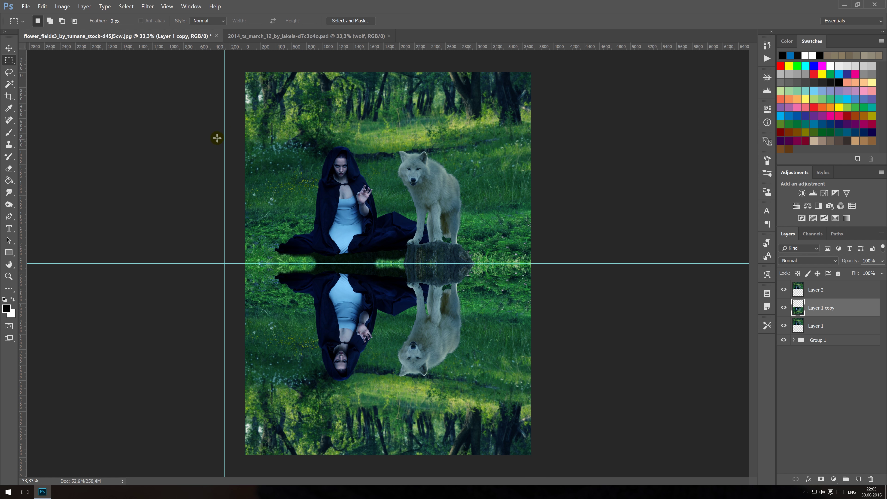
Drag the vertical guide off the canvas and delete the original Layer 1.
{"action": "left_click", "coordinate": [11, 51]}
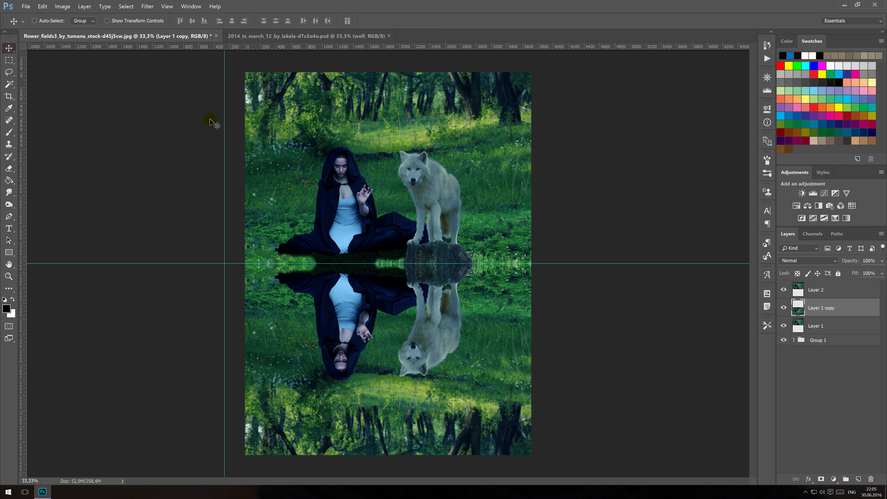
{"action": "left_click_drag", "start_coordinate": [225, 131], "coordinate": [23, 144]}
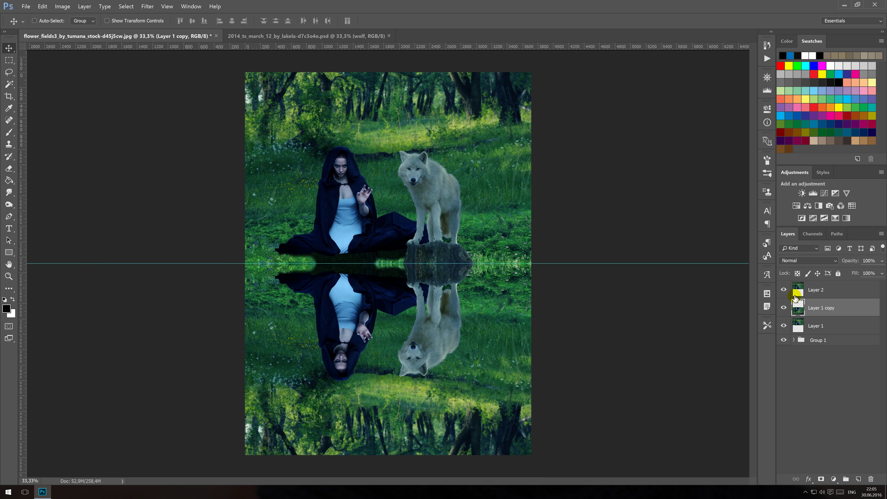
{"action": "left_click", "coordinate": [825, 295]}
{"action": "left_click", "coordinate": [817, 326]}
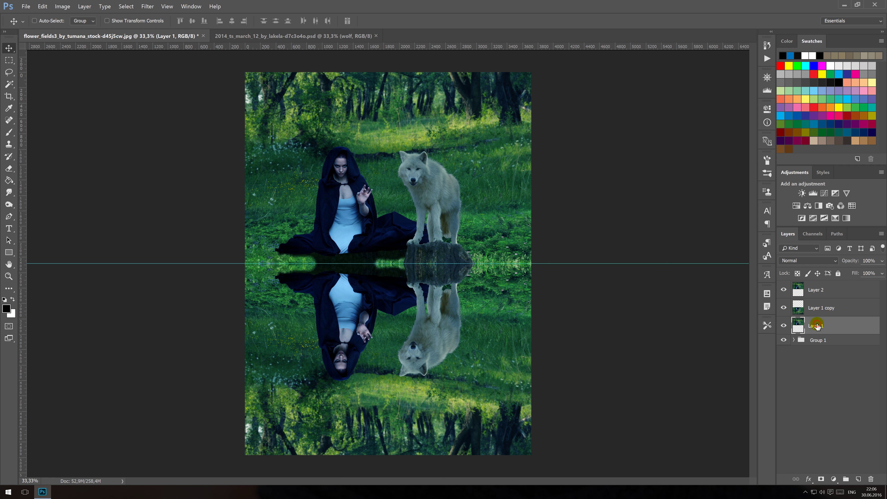
{"action": "key", "text": "Delete"}
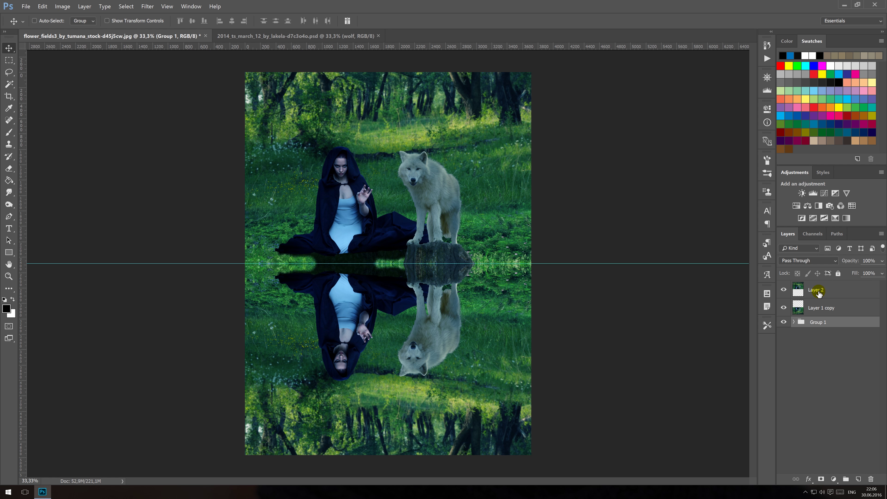
Rename Layer 2 to 'photo' and Layer 1 copy to 'reflection'.
{"action": "double_click", "coordinate": [817, 290]}
{"action": "type", "text": "ot"}
{"action": "key", "text": "Return"}
{"action": "double_click", "coordinate": [817, 306]}
{"action": "type", "text": "reflection"}
{"action": "key", "text": "Return"}
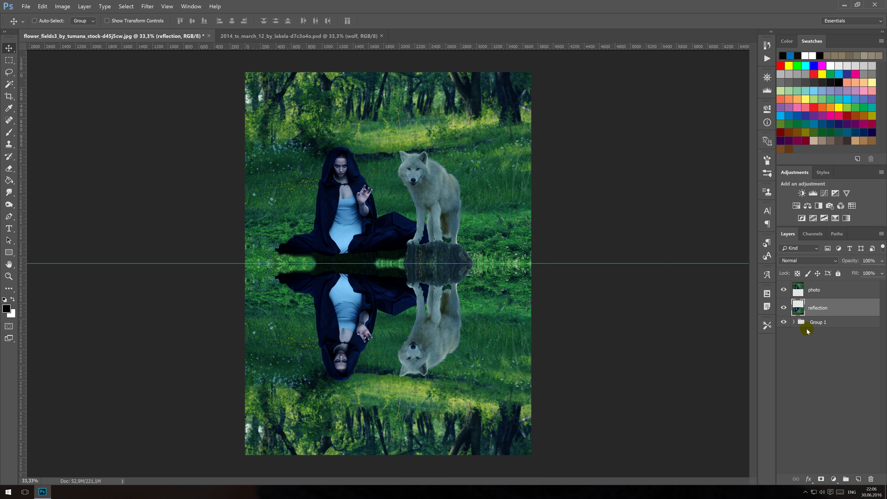
{"action": "key", "text": "ctrl+j"}
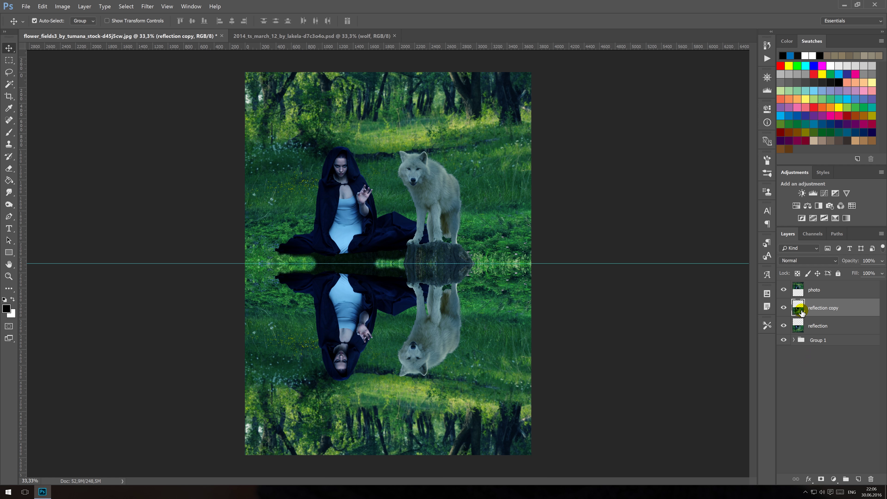
Apply a vertical Motion Blur (angle 90, distance 35) to the reflection copy.
{"action": "left_click", "coordinate": [148, 7]}
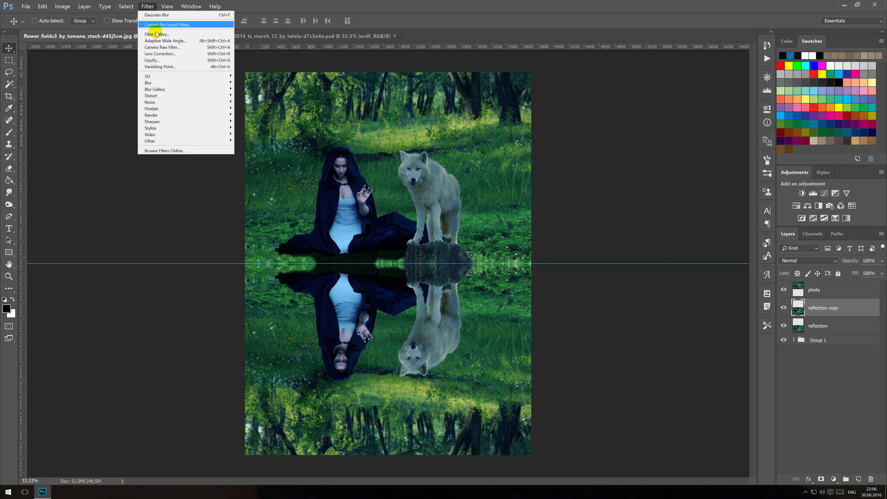
{"action": "mouse_move", "coordinate": [166, 83]}
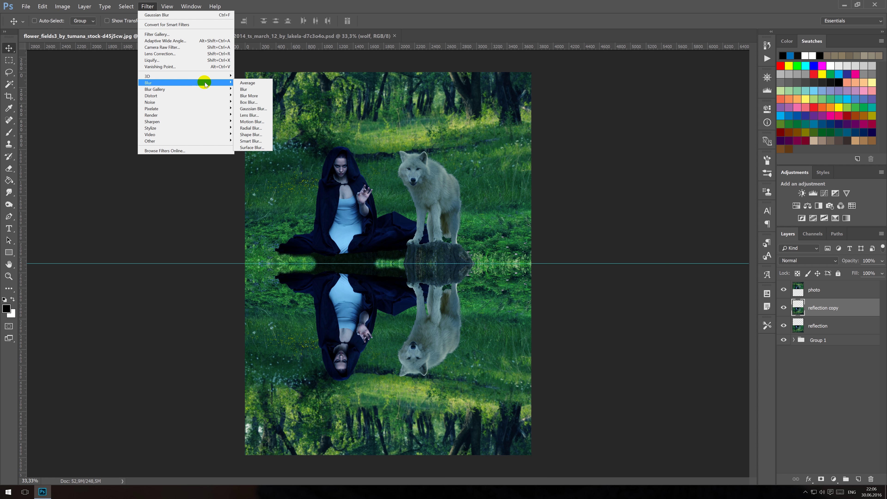
{"action": "left_click", "coordinate": [263, 122]}
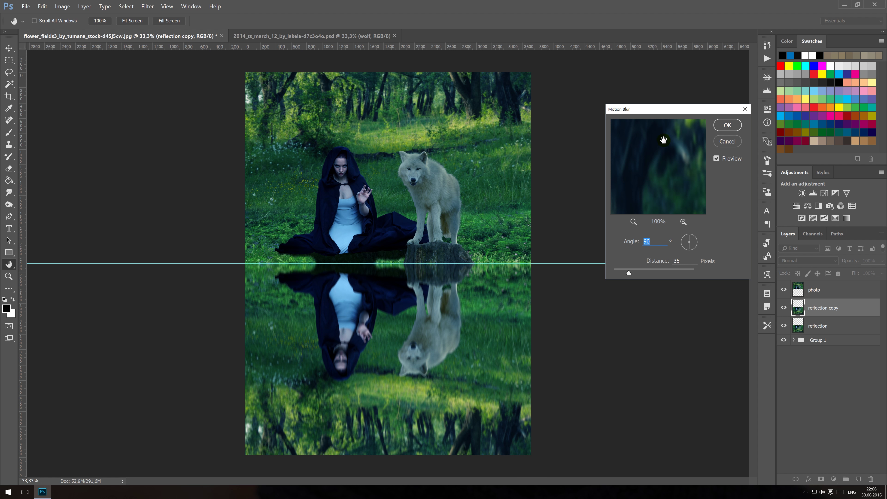
{"action": "left_click", "coordinate": [730, 125]}
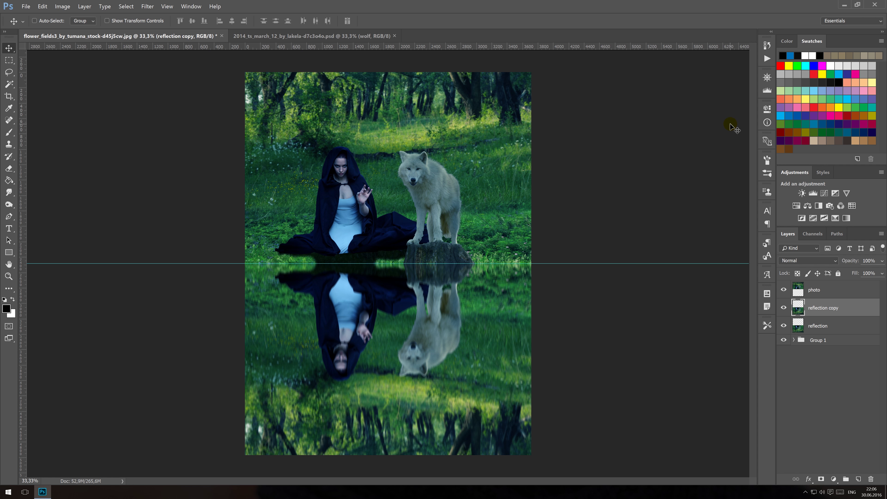
Merge both reflection layers and name the result 'reflection'.
{"action": "left_click", "coordinate": [830, 325]}
{"action": "left_click", "coordinate": [832, 308], "text": "shift"}
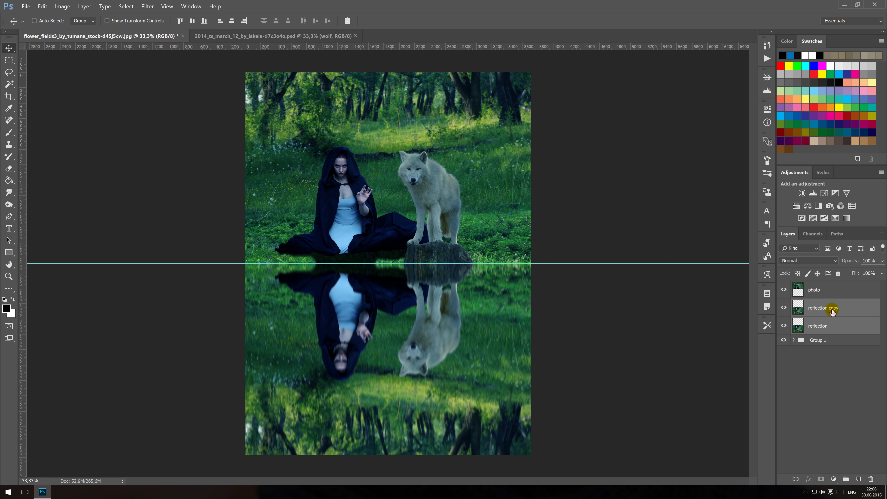
{"action": "key", "text": "ctrl+e"}
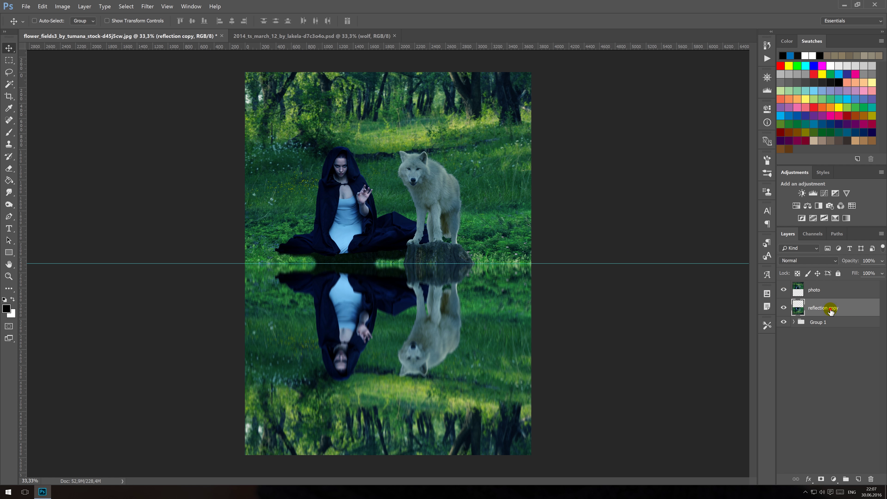
{"action": "double_click", "coordinate": [829, 308]}
{"action": "left_click_drag", "start_coordinate": [826, 308], "coordinate": [851, 312]}
{"action": "key", "text": "Return"}
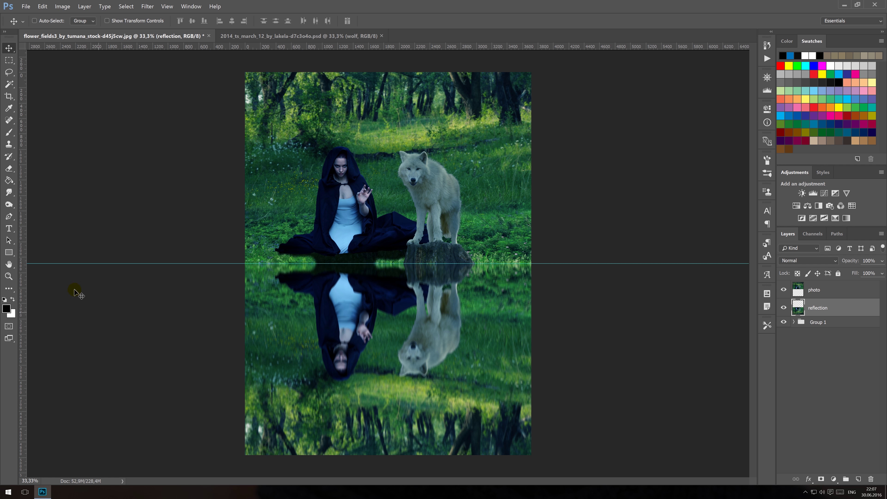
Set the Smudge tool to a soft round 200 px brush, 10% strength, Sample All Layers off.
{"action": "left_click", "coordinate": [9, 195]}
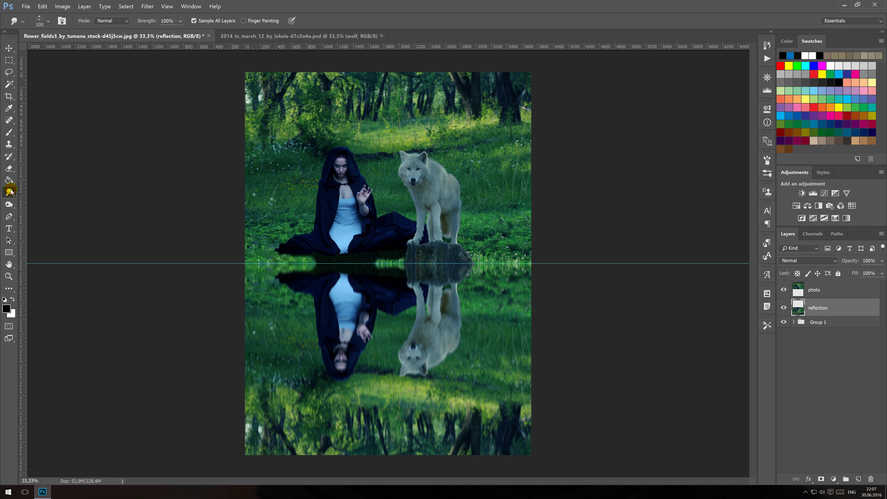
{"action": "left_click", "coordinate": [41, 21]}
{"action": "left_click", "coordinate": [19, 90]}
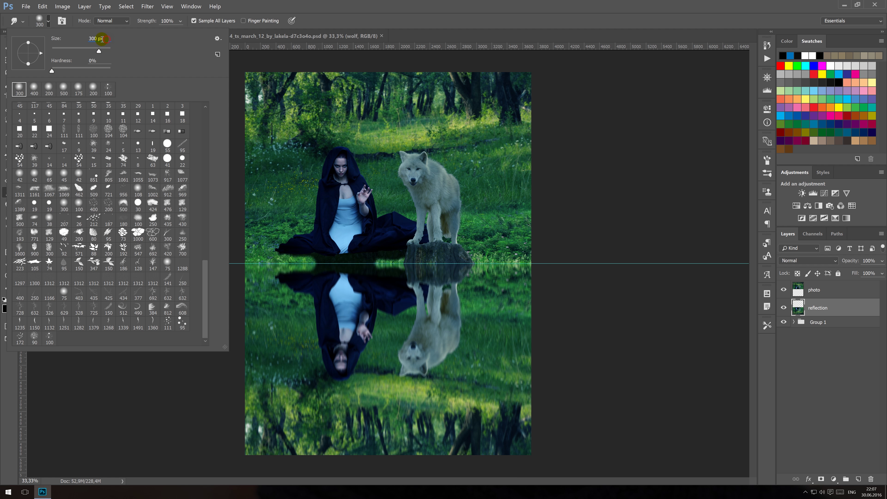
{"action": "type", "text": "200"}
{"action": "left_click", "coordinate": [169, 21]}
{"action": "type", "text": "10"}
{"action": "key", "text": "Return"}
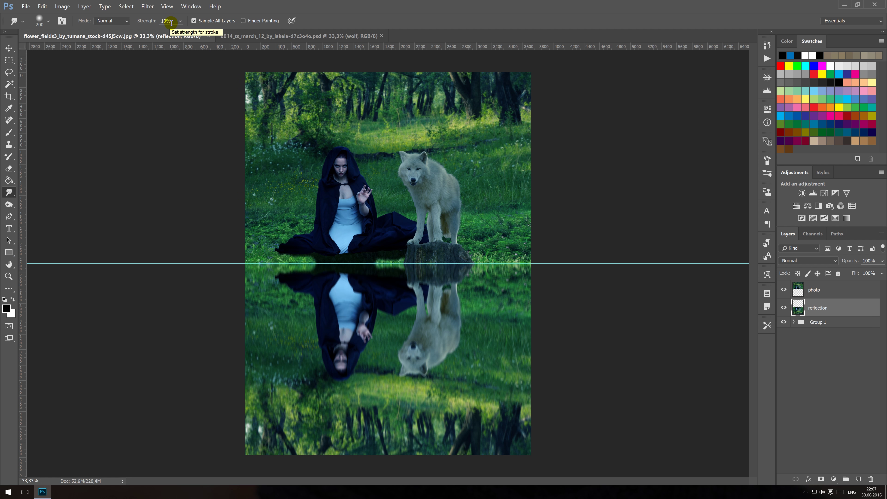
{"action": "left_click", "coordinate": [194, 21]}
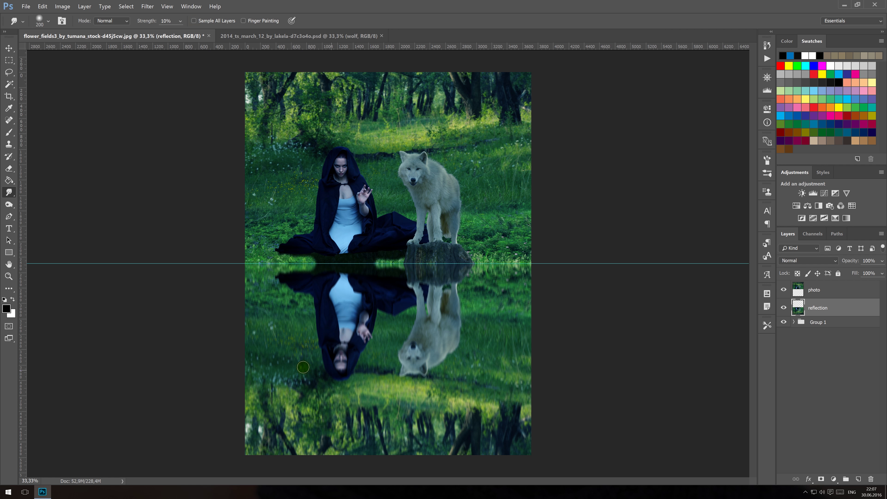
Smudge the reflected hand, hooded figure, wolf, rock and grass with sideways strokes.
{"action": "left_click_drag", "start_coordinate": [355, 361], "coordinate": [381, 363]}
{"action": "left_click_drag", "start_coordinate": [359, 327], "coordinate": [266, 306]}
{"action": "left_click_drag", "start_coordinate": [262, 397], "coordinate": [275, 399]}
{"action": "left_click_drag", "start_coordinate": [435, 405], "coordinate": [493, 393]}
{"action": "left_click_drag", "start_coordinate": [397, 363], "coordinate": [392, 364]}
{"action": "left_click_drag", "start_coordinate": [493, 315], "coordinate": [497, 315]}
{"action": "left_click_drag", "start_coordinate": [415, 278], "coordinate": [481, 280]}
{"action": "mouse_move", "coordinate": [420, 270]}
{"action": "left_mouse_down"}
{"action": "mouse_move", "coordinate": [290, 268]}
{"action": "mouse_move", "coordinate": [328, 290]}
{"action": "mouse_move", "coordinate": [418, 294]}
{"action": "left_mouse_up"}
{"action": "left_click_drag", "start_coordinate": [491, 435], "coordinate": [261, 440]}
{"action": "left_click_drag", "start_coordinate": [470, 445], "coordinate": [514, 447]}
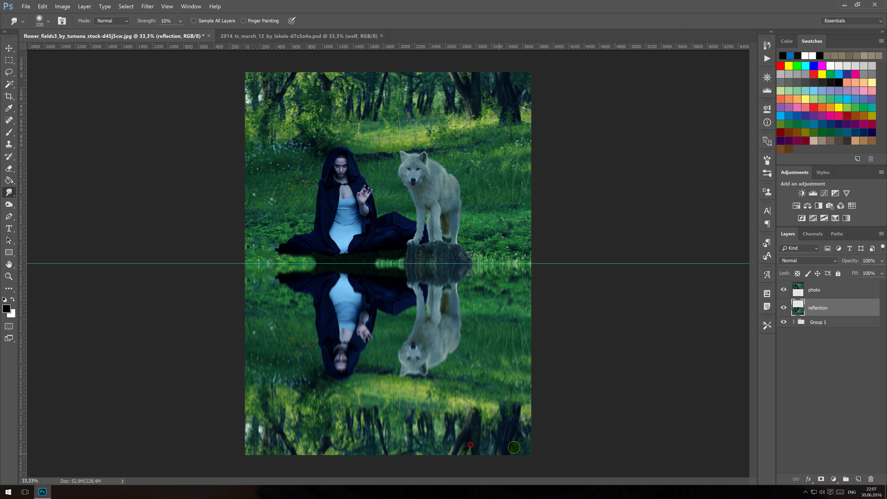
{"action": "left_click_drag", "start_coordinate": [364, 456], "coordinate": [258, 451]}
{"action": "left_click_drag", "start_coordinate": [343, 351], "coordinate": [362, 294]}
{"action": "mouse_move", "coordinate": [423, 313]}
{"action": "left_mouse_down"}
{"action": "mouse_move", "coordinate": [395, 315]}
{"action": "mouse_move", "coordinate": [420, 357]}
{"action": "left_mouse_up"}
{"action": "left_click_drag", "start_coordinate": [513, 338], "coordinate": [510, 282]}
Keep smudging the lower reflection and its top edge along the waterline into ripples.
{"action": "left_click_drag", "start_coordinate": [413, 394], "coordinate": [352, 392]}
{"action": "left_click", "coordinate": [247, 351]}
{"action": "mouse_move", "coordinate": [329, 318]}
{"action": "left_mouse_down"}
{"action": "mouse_move", "coordinate": [313, 317]}
{"action": "mouse_move", "coordinate": [304, 335]}
{"action": "left_mouse_up"}
{"action": "left_click_drag", "start_coordinate": [446, 444], "coordinate": [398, 449]}
{"action": "left_click_drag", "start_coordinate": [386, 398], "coordinate": [479, 396]}
{"action": "left_click_drag", "start_coordinate": [377, 386], "coordinate": [365, 382]}
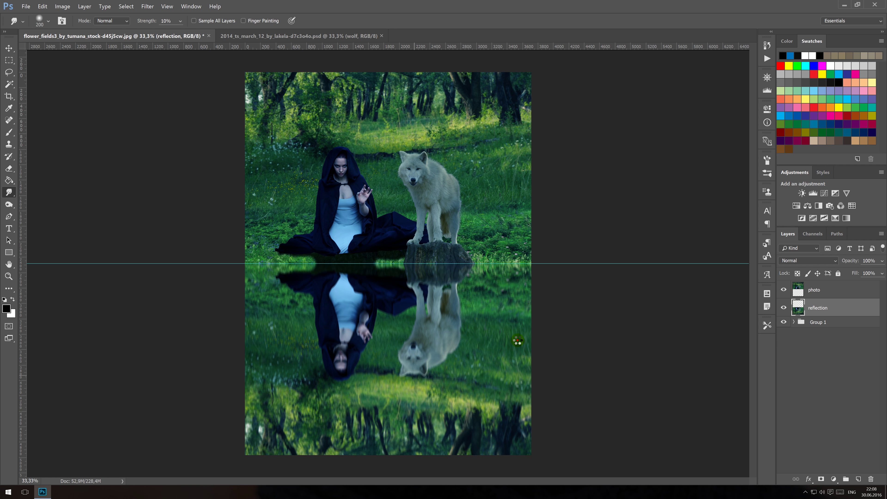
{"action": "left_click_drag", "start_coordinate": [513, 358], "coordinate": [527, 363]}
{"action": "left_click_drag", "start_coordinate": [267, 379], "coordinate": [262, 379]}
{"action": "left_click_drag", "start_coordinate": [352, 393], "coordinate": [412, 402]}
{"action": "left_click_drag", "start_coordinate": [338, 271], "coordinate": [275, 275]}
{"action": "left_click_drag", "start_coordinate": [514, 275], "coordinate": [542, 275]}
{"action": "left_click_drag", "start_coordinate": [467, 274], "coordinate": [476, 276]}
{"action": "left_click", "coordinate": [9, 47]}
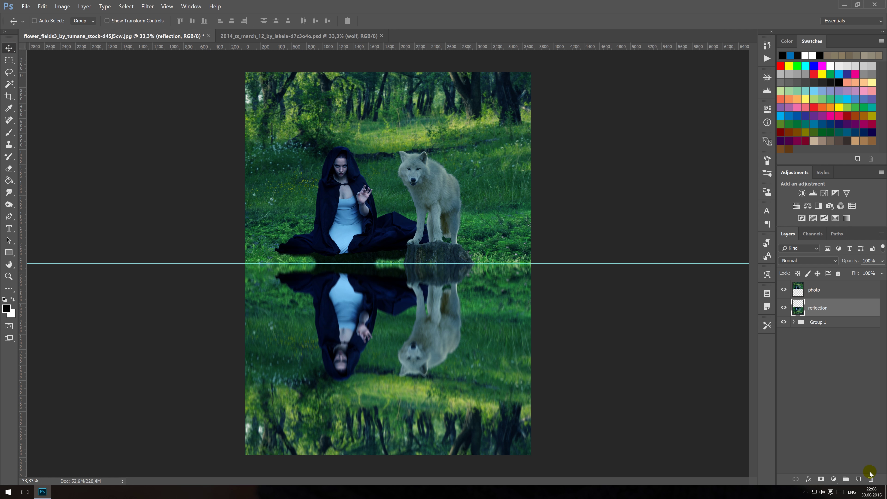
Add a new layer and fill its lower half with white.
{"action": "left_click", "coordinate": [859, 479]}
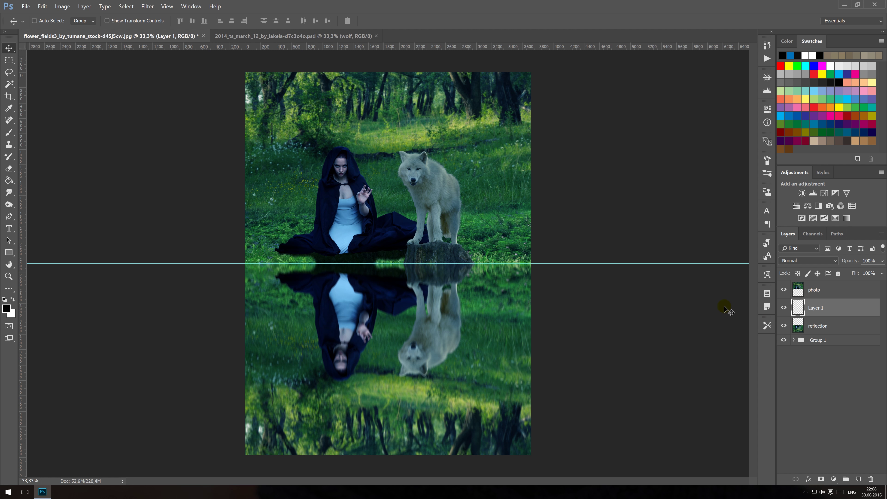
{"action": "left_click", "coordinate": [13, 299]}
{"action": "left_click", "coordinate": [13, 299]}
{"action": "key", "text": "alt+BackSpace"}
{"action": "key", "text": "ctrl+BackSpace"}
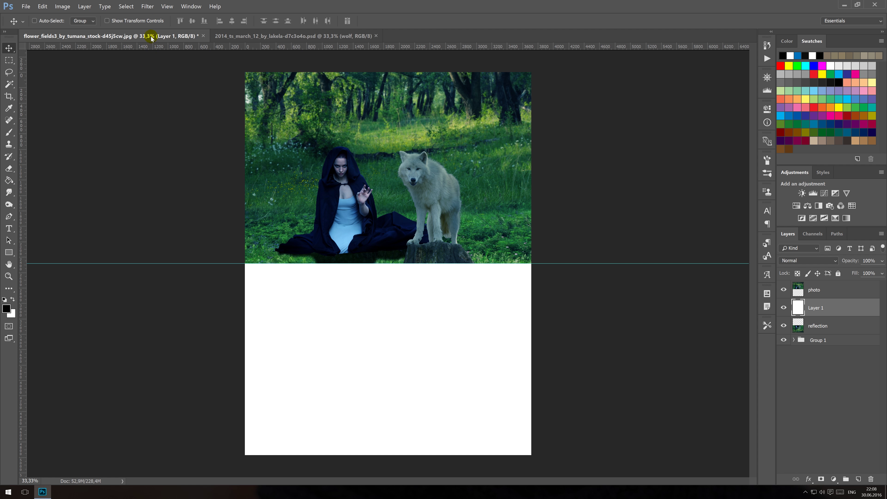
Apply 400% Gaussian monochromatic noise, then close the other open document.
{"action": "left_click", "coordinate": [149, 6]}
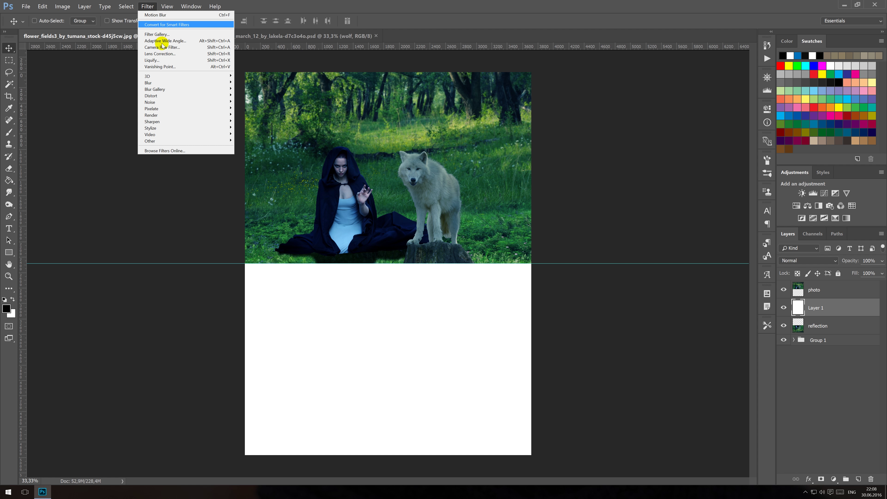
{"action": "mouse_move", "coordinate": [183, 102]}
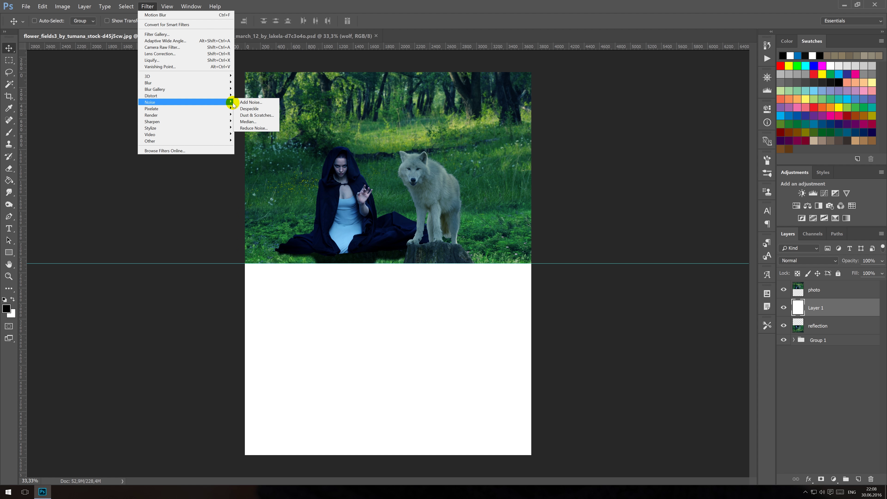
{"action": "left_click", "coordinate": [246, 102]}
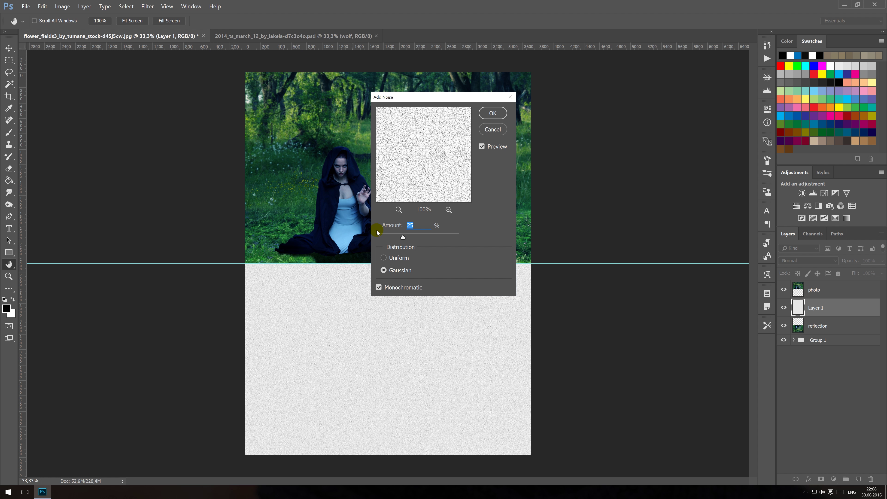
{"action": "left_click", "coordinate": [421, 225]}
{"action": "key", "text": "BackSpace"}
{"action": "key", "text": "BackSpace"}
{"action": "type", "text": "400"}
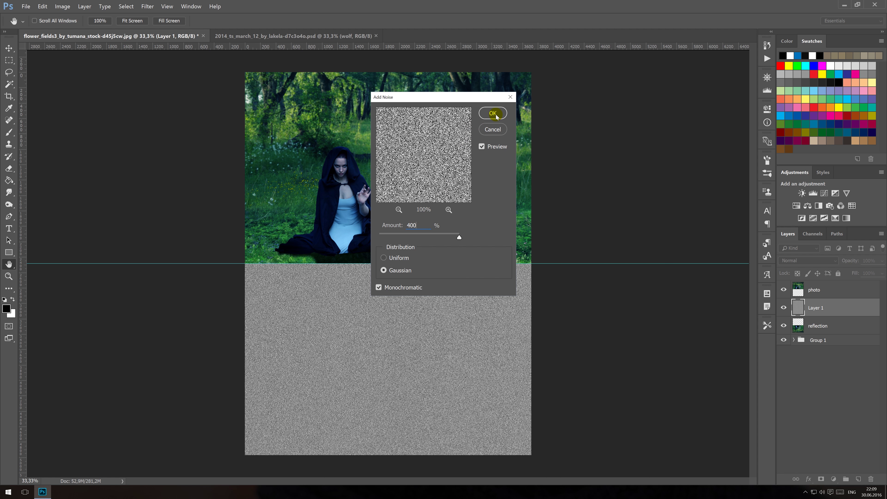
{"action": "left_click", "coordinate": [492, 113]}
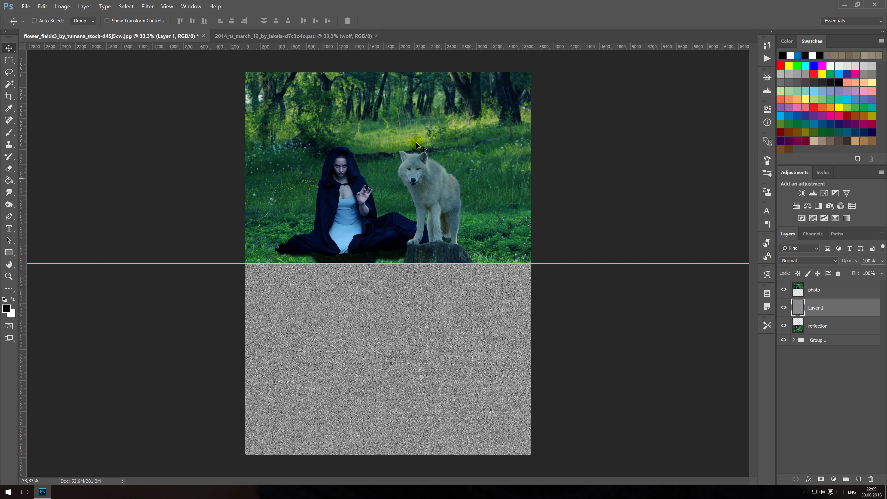
{"action": "left_click", "coordinate": [376, 36]}
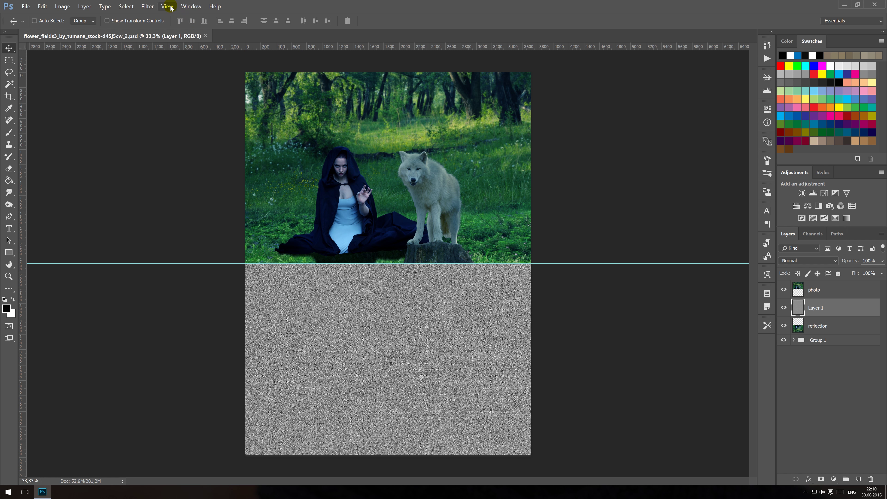
Apply a horizontal Motion Blur with angle 0 and distance 50 to the noise.
{"action": "left_click", "coordinate": [147, 6]}
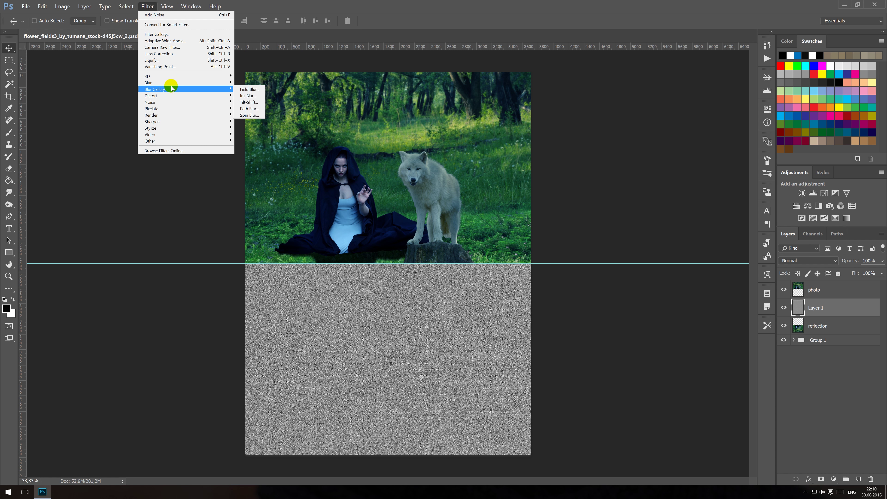
{"action": "mouse_move", "coordinate": [186, 82]}
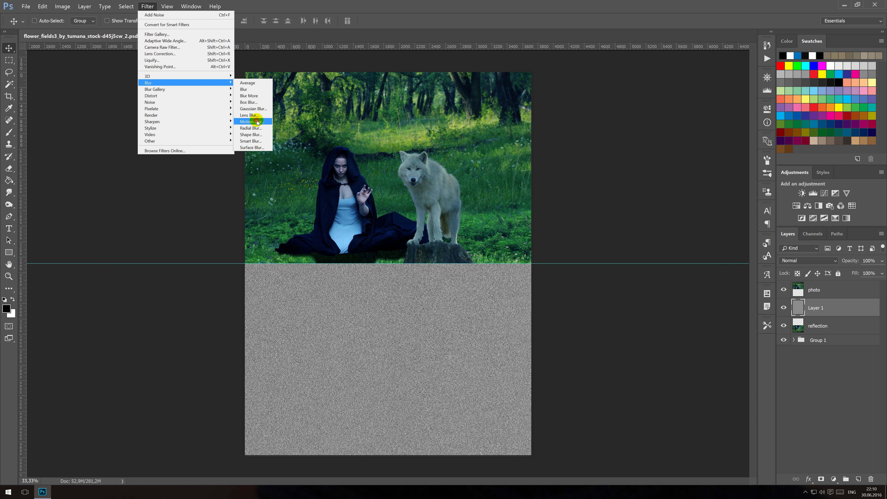
{"action": "left_click", "coordinate": [255, 121]}
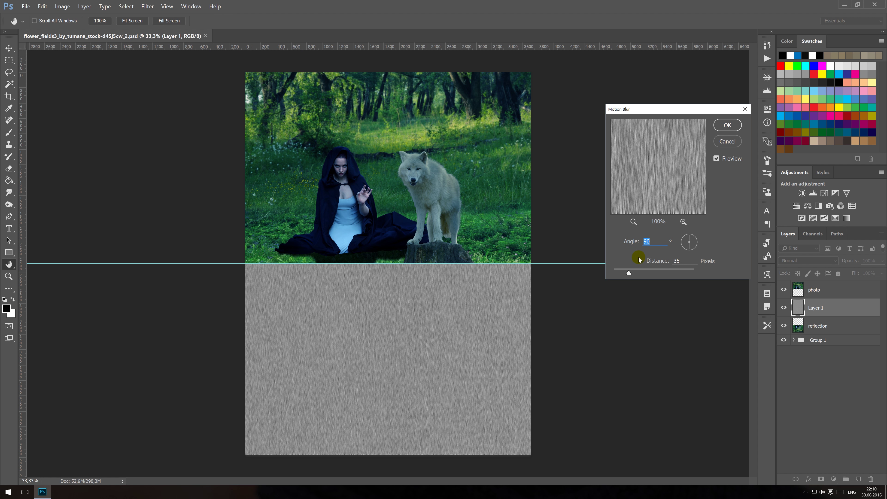
{"action": "type", "text": "0"}
{"action": "double_click", "coordinate": [676, 261]}
{"action": "type", "text": "50"}
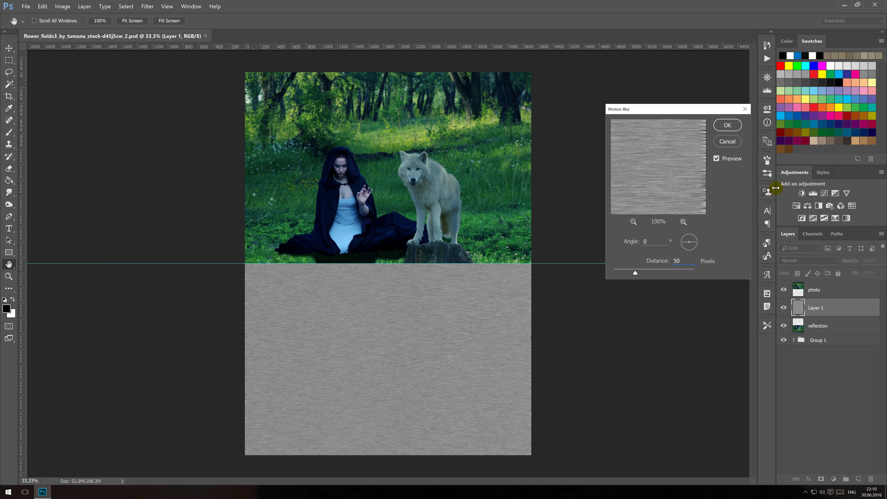
{"action": "left_click", "coordinate": [727, 125]}
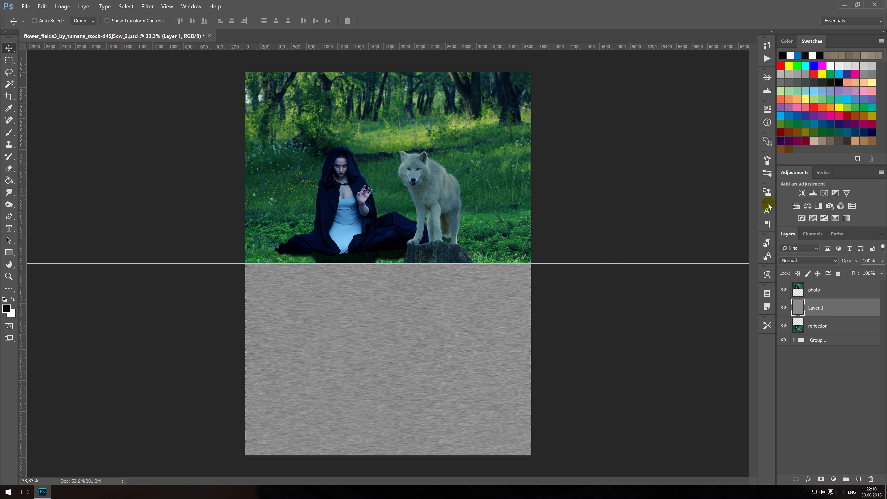
Darken the streaks with Levels inputs 147, 1.53 and 219.
{"action": "key", "text": "ctrl+l"}
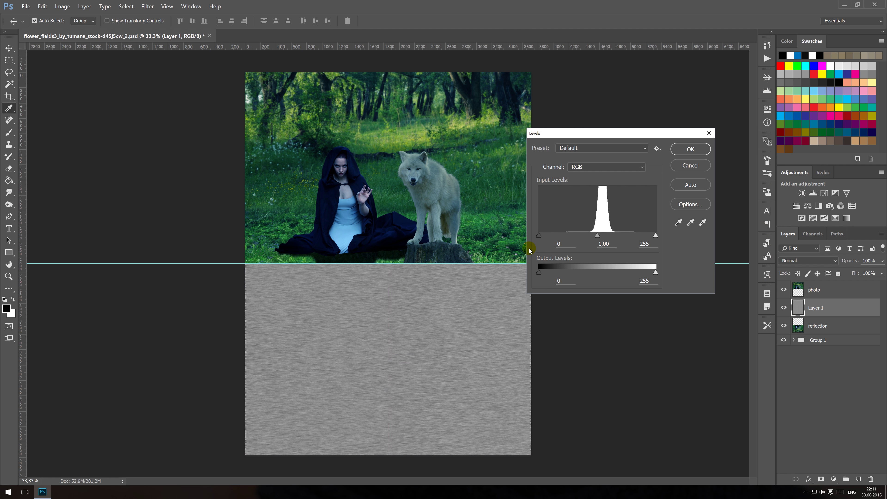
{"action": "left_click", "coordinate": [564, 244]}
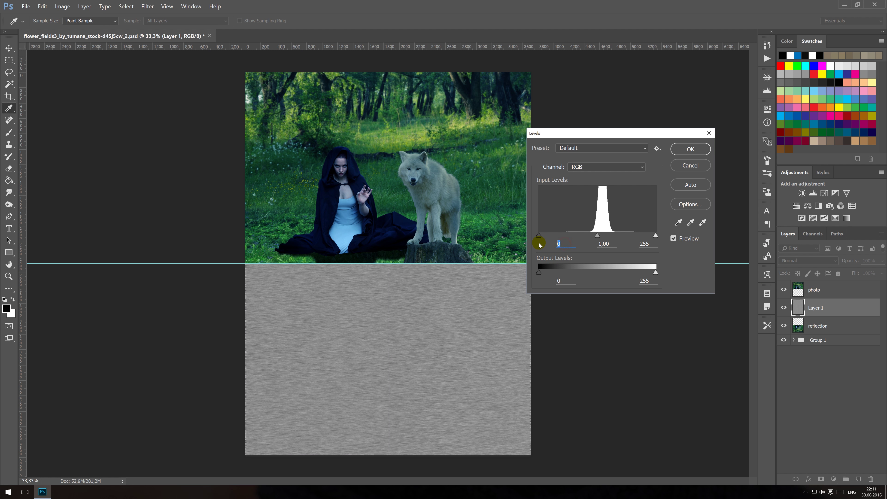
{"action": "type", "text": "147"}
{"action": "key", "text": "Tab"}
{"action": "type", "text": "1,53"}
{"action": "key", "text": "Tab"}
{"action": "type", "text": "219"}
{"action": "left_click", "coordinate": [684, 149]}
Perspective-transform the streak layer so it widens toward the bottom.
{"action": "key", "text": "ctrl+t"}
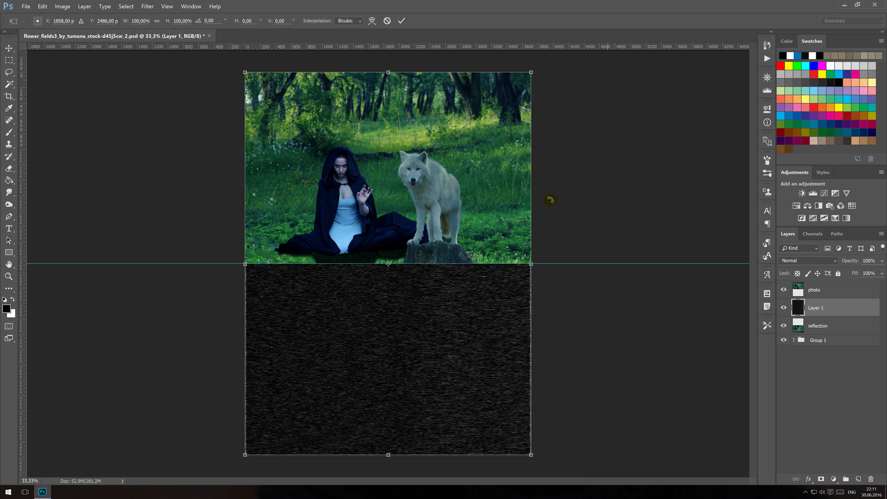
{"action": "right_click", "coordinate": [288, 412]}
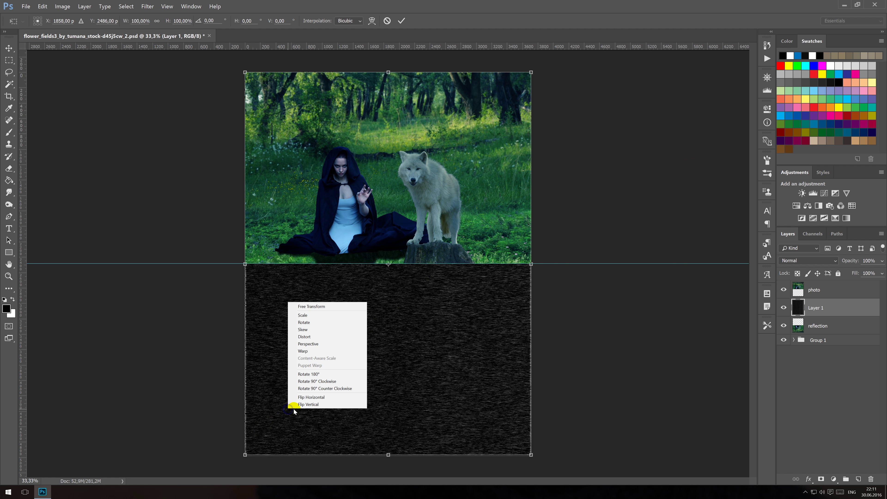
{"action": "left_click", "coordinate": [312, 344]}
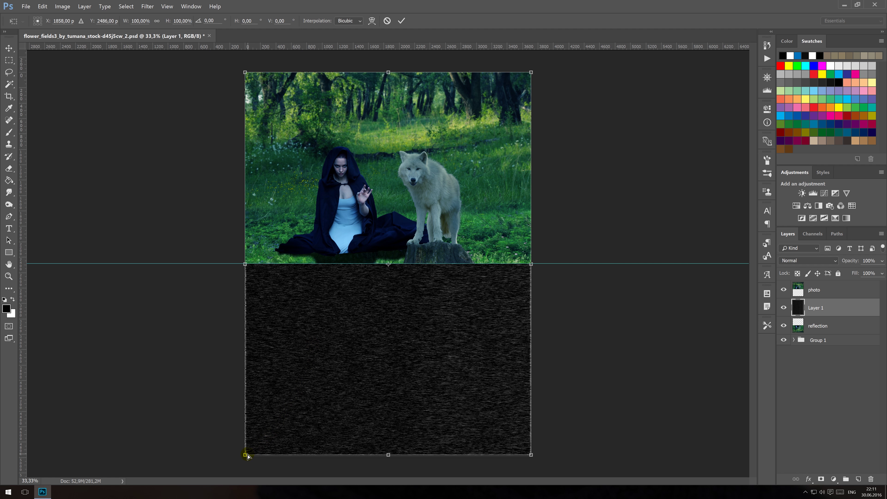
{"action": "left_click_drag", "start_coordinate": [246, 456], "coordinate": [188, 452]}
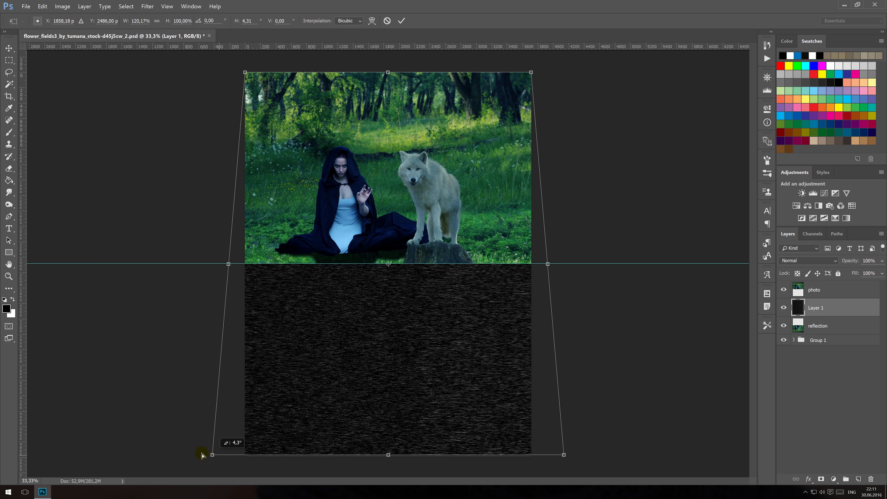
{"action": "left_click_drag", "start_coordinate": [188, 453], "coordinate": [165, 454]}
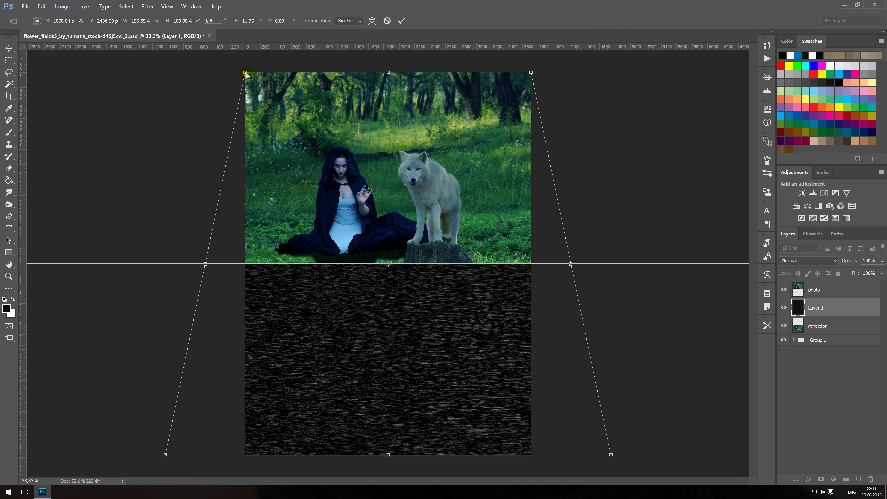
{"action": "left_click_drag", "start_coordinate": [246, 72], "coordinate": [290, 72]}
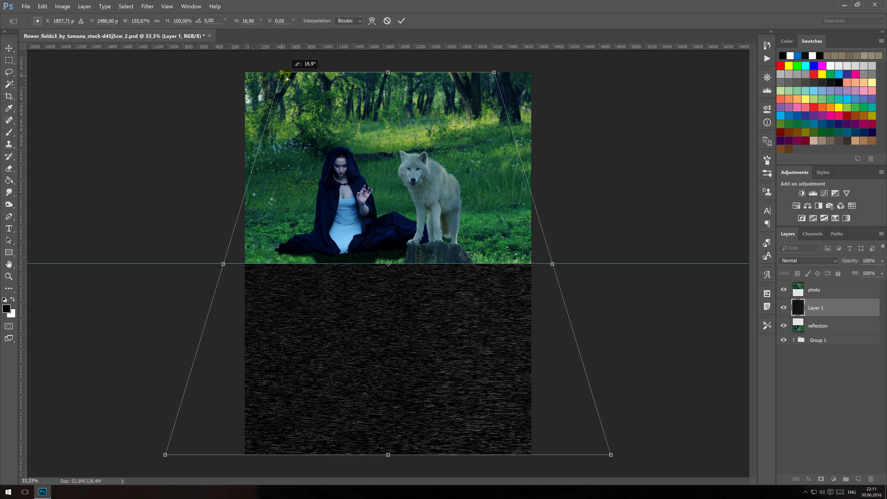
{"action": "left_click", "coordinate": [398, 21]}
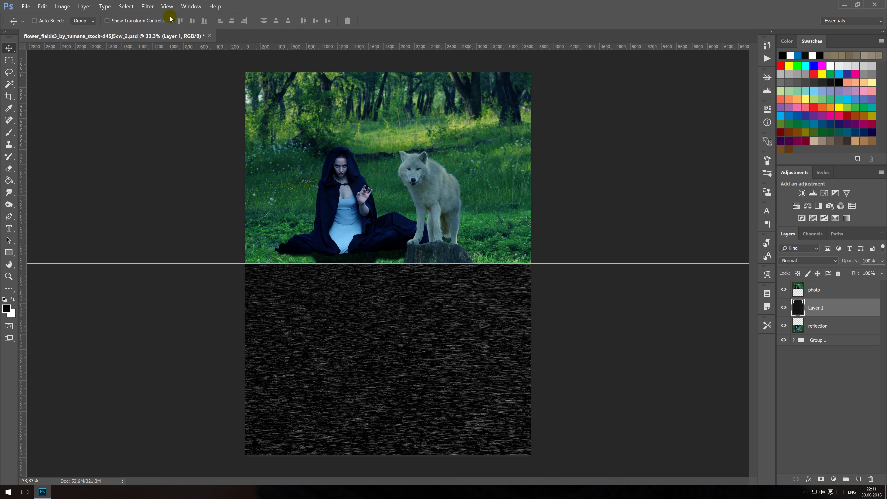
Soften Layer 1 with a light Gaussian Blur and duplicate it as Layer 1 copy.
{"action": "left_click", "coordinate": [147, 7]}
{"action": "mouse_move", "coordinate": [173, 83]}
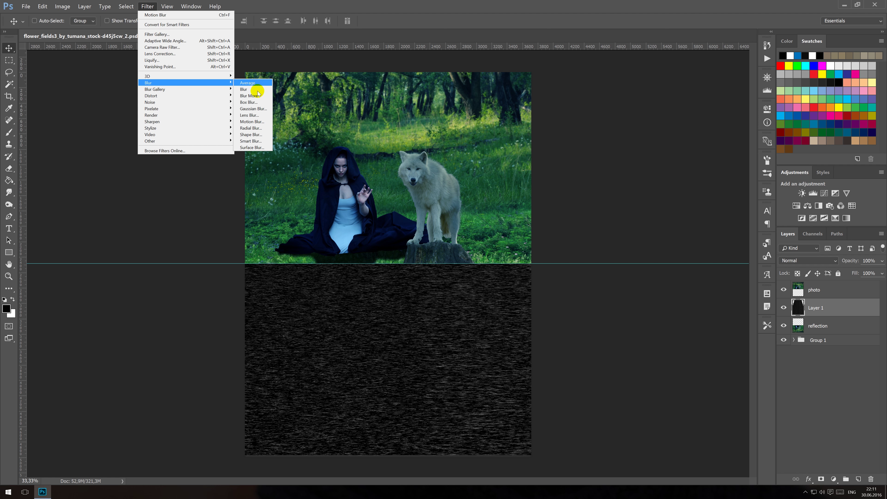
{"action": "left_click", "coordinate": [253, 109]}
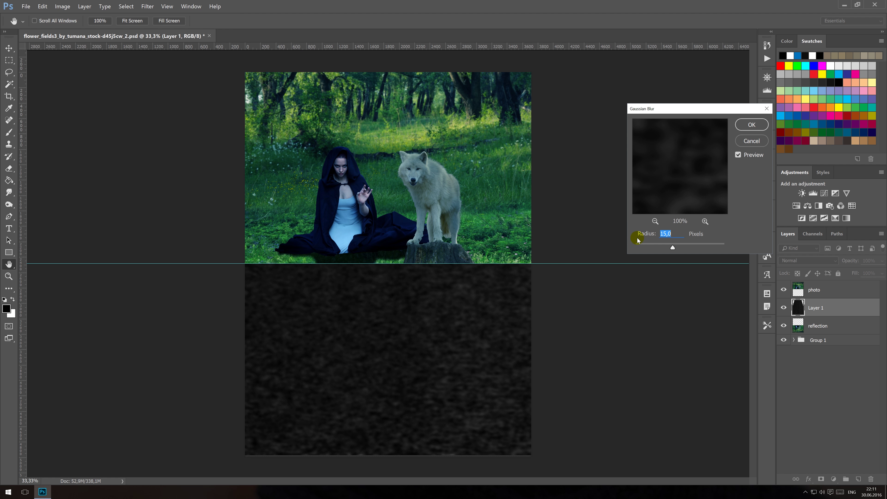
{"action": "left_click", "coordinate": [675, 233]}
{"action": "left_click", "coordinate": [751, 124]}
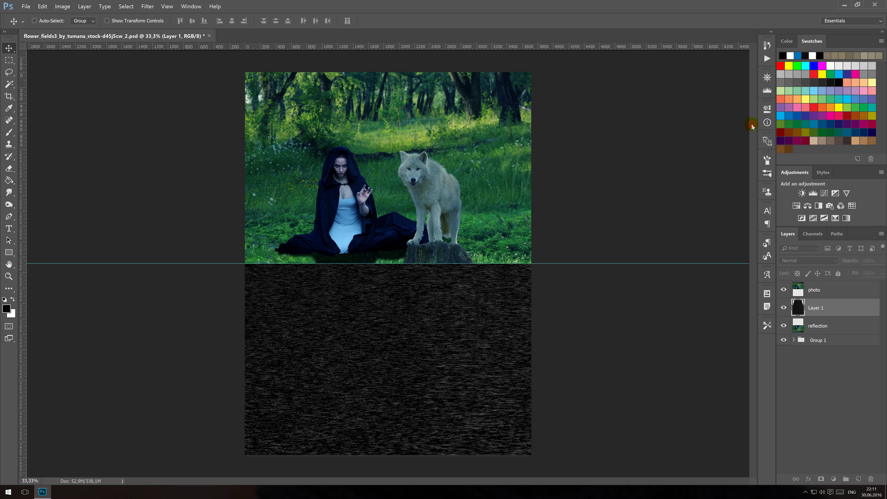
{"action": "key", "text": "ctrl+j"}
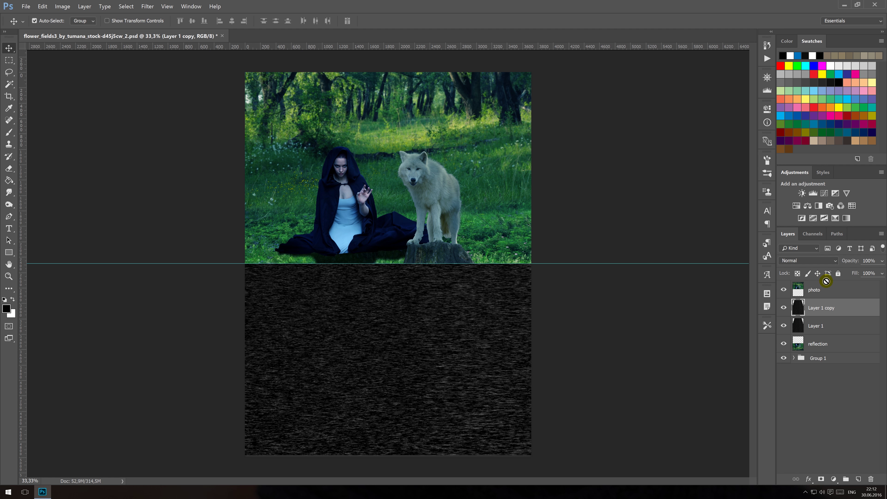
Try Soft Light blending at 35% on Layer 1 copy while toggling Layer 1's visibility.
{"action": "left_click_drag", "start_coordinate": [827, 280], "coordinate": [788, 332]}
{"action": "left_click", "coordinate": [784, 327]}
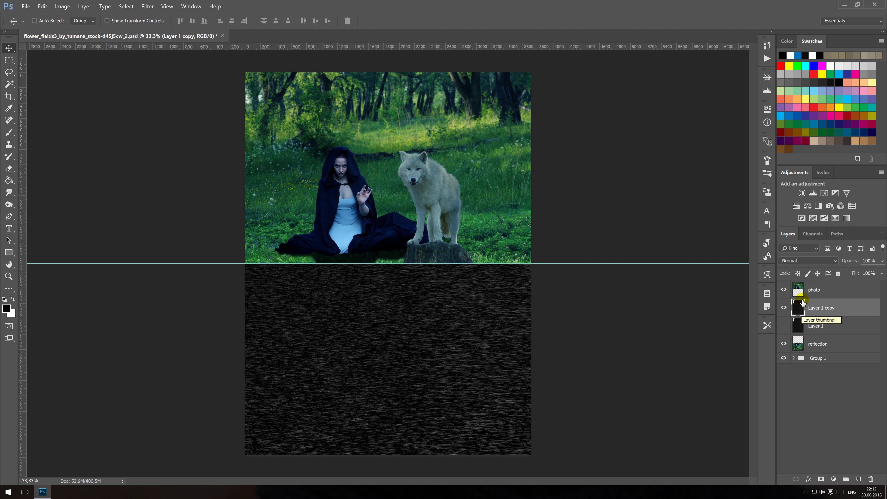
{"action": "left_click", "coordinate": [803, 261]}
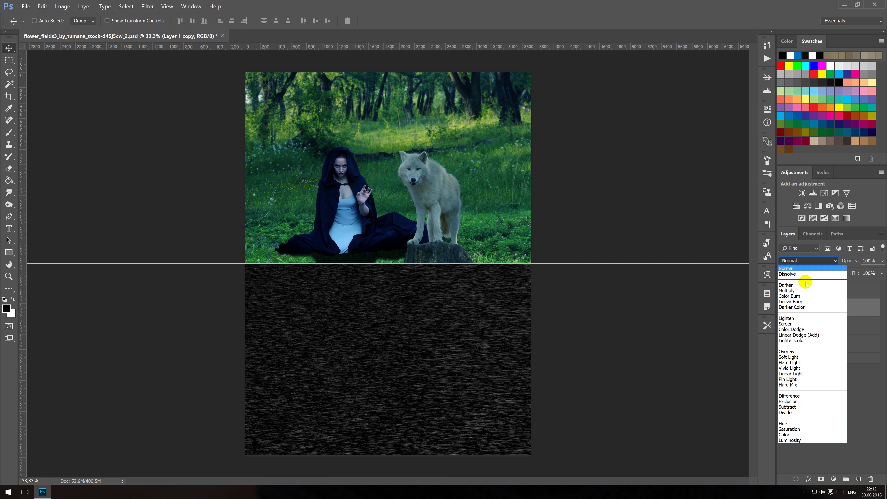
{"action": "left_click", "coordinate": [799, 356]}
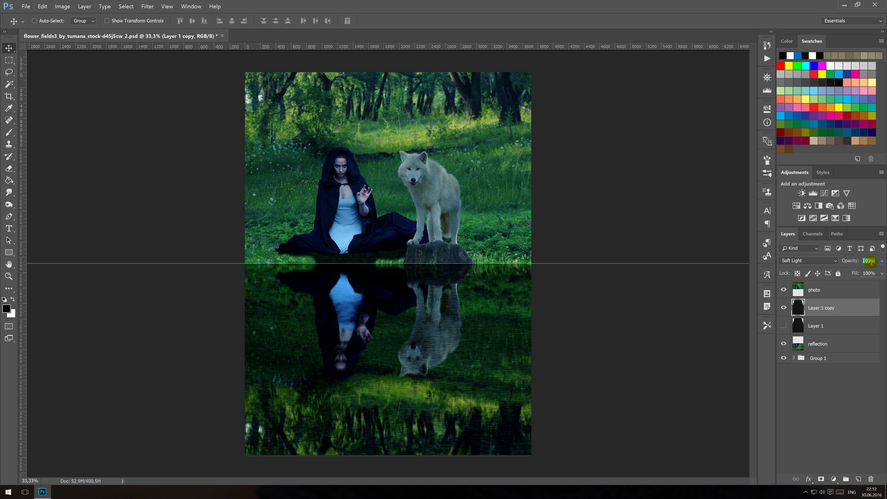
{"action": "type", "text": "35"}
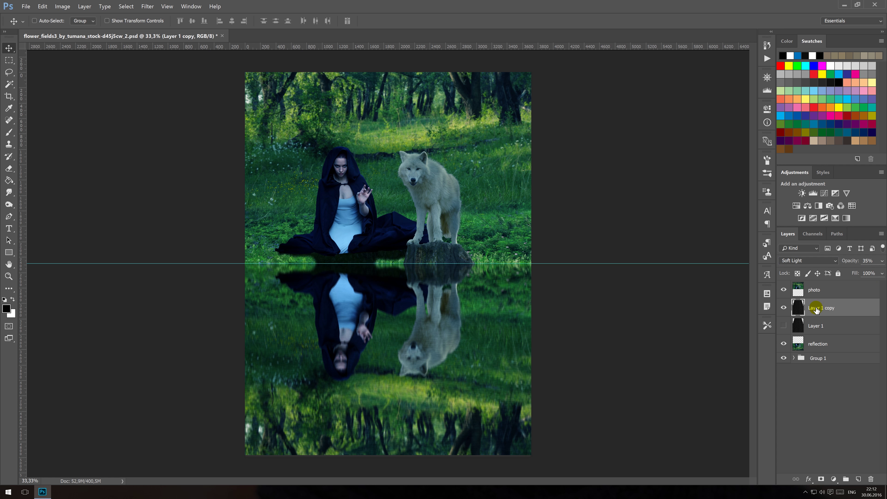
{"action": "left_click", "coordinate": [783, 326]}
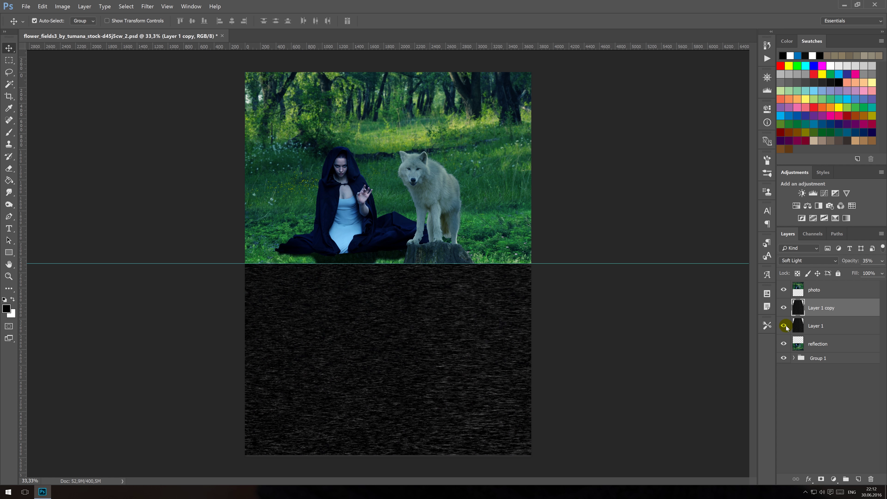
Settle Layer 1 copy on Overlay at 30% opacity and hide the black Layer 1.
{"action": "left_click", "coordinate": [813, 261]}
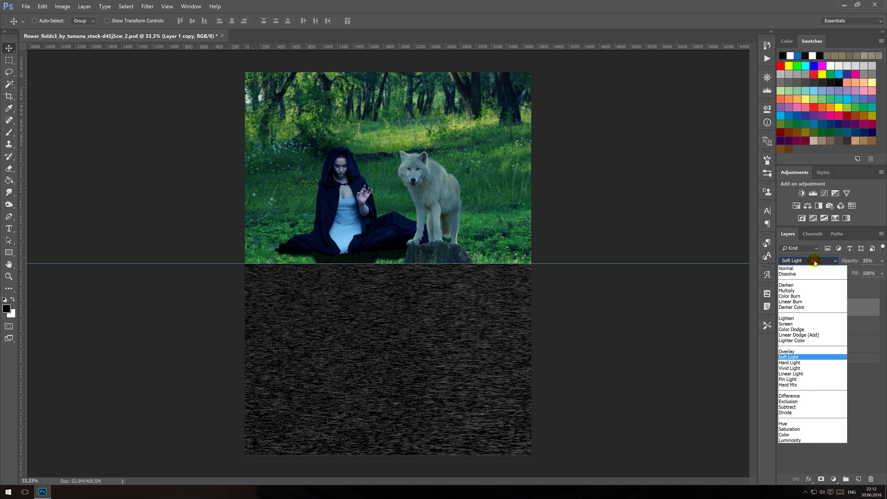
{"action": "left_click", "coordinate": [795, 351]}
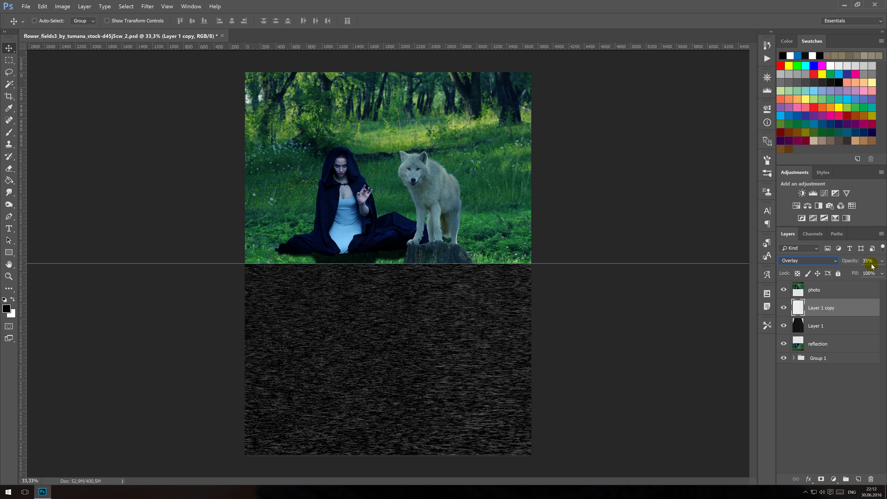
{"action": "type", "text": "30"}
{"action": "key", "text": "Return"}
{"action": "left_click", "coordinate": [804, 267]}
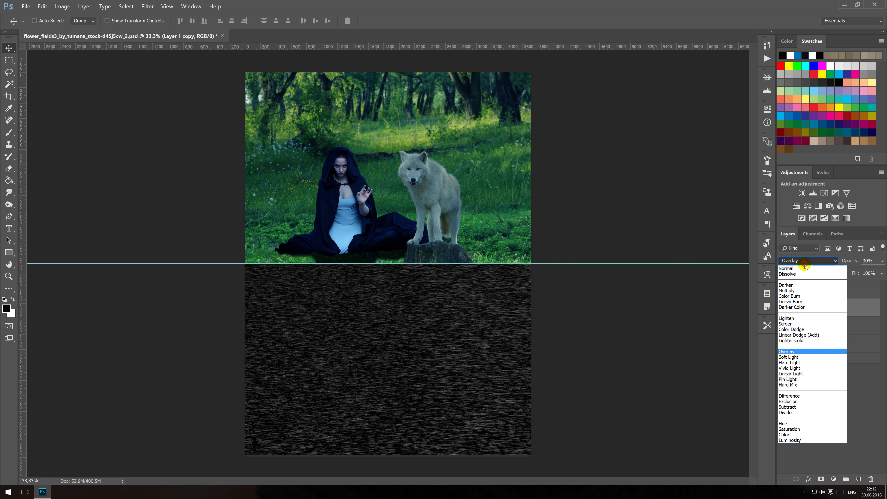
{"action": "left_click", "coordinate": [801, 262]}
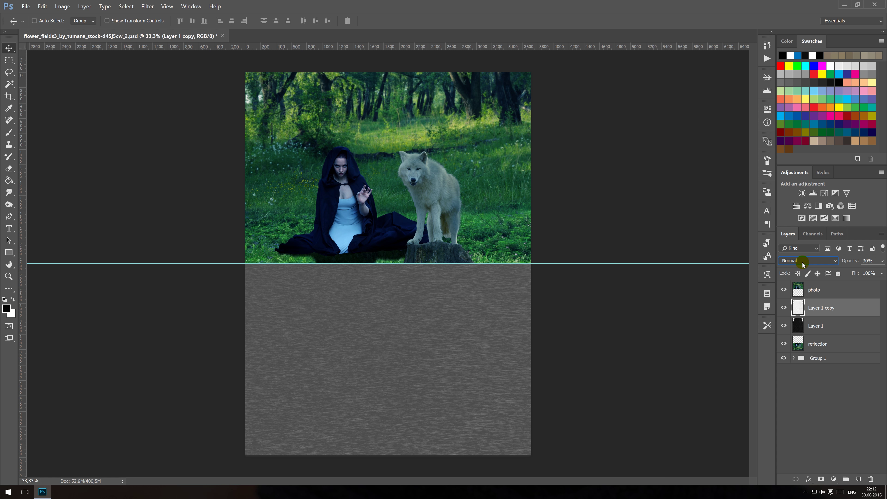
{"action": "left_click", "coordinate": [802, 262]}
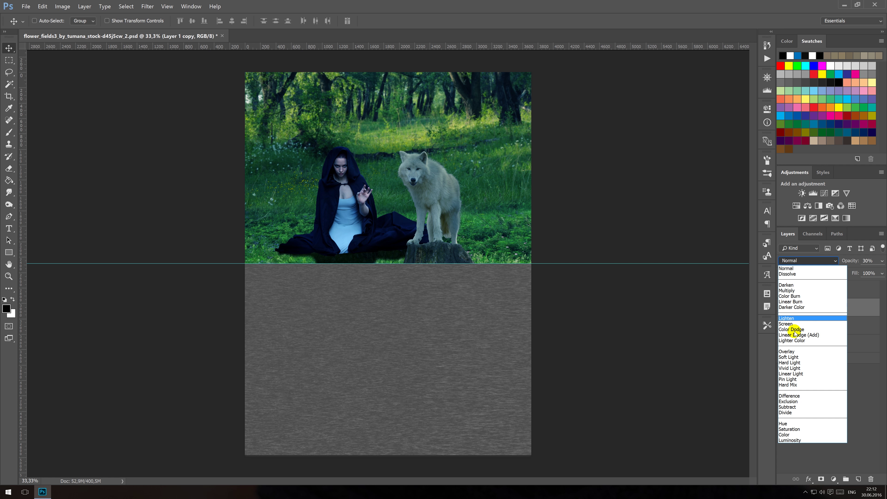
{"action": "left_click", "coordinate": [791, 351]}
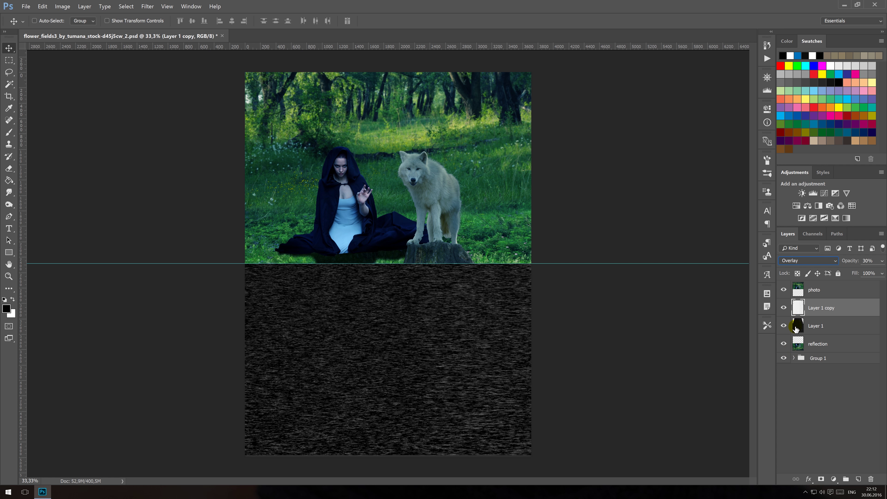
{"action": "left_click", "coordinate": [786, 326]}
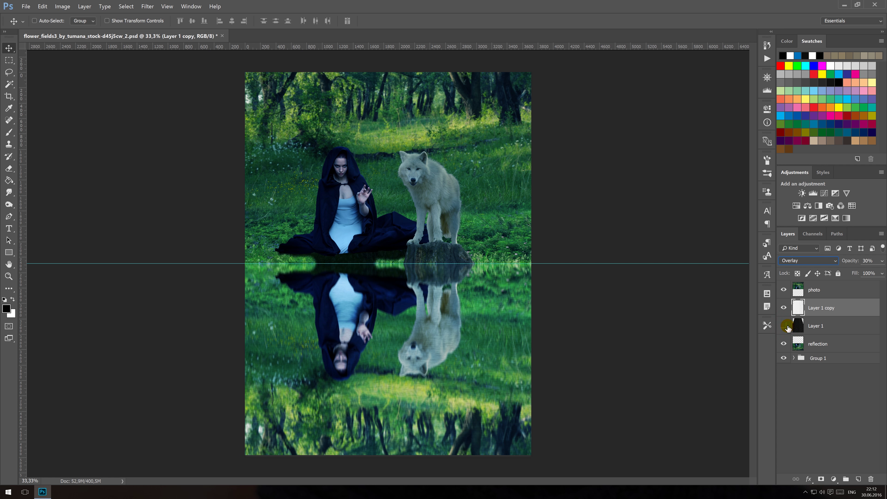
{"action": "left_click", "coordinate": [785, 308]}
{"action": "left_click", "coordinate": [785, 308]}
Commit a Free Transform on both Layer 1 copy and the reflection layer.
{"action": "left_click_drag", "start_coordinate": [802, 330], "coordinate": [800, 322]}
{"action": "key", "text": "ctrl+t"}
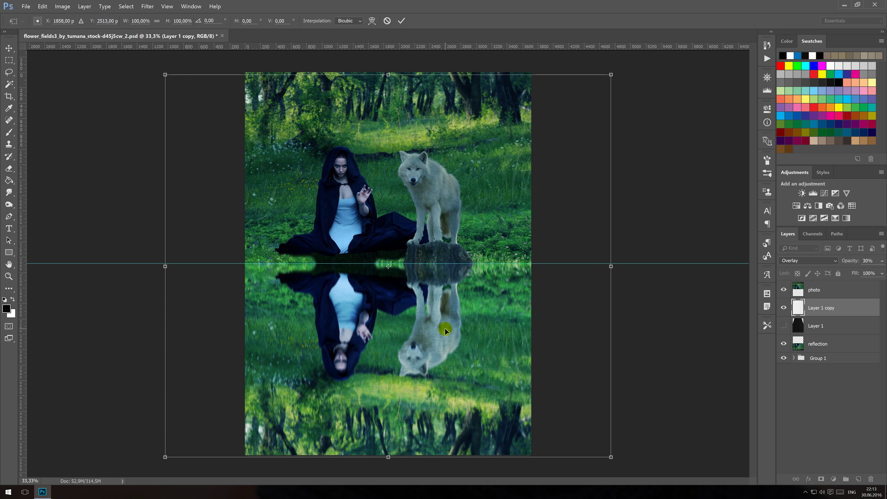
{"action": "key", "text": "Return"}
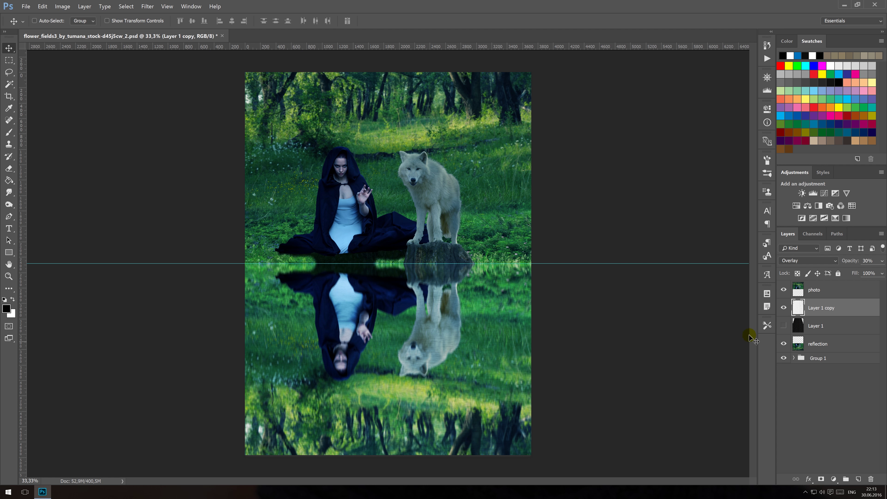
{"action": "left_click", "coordinate": [800, 343]}
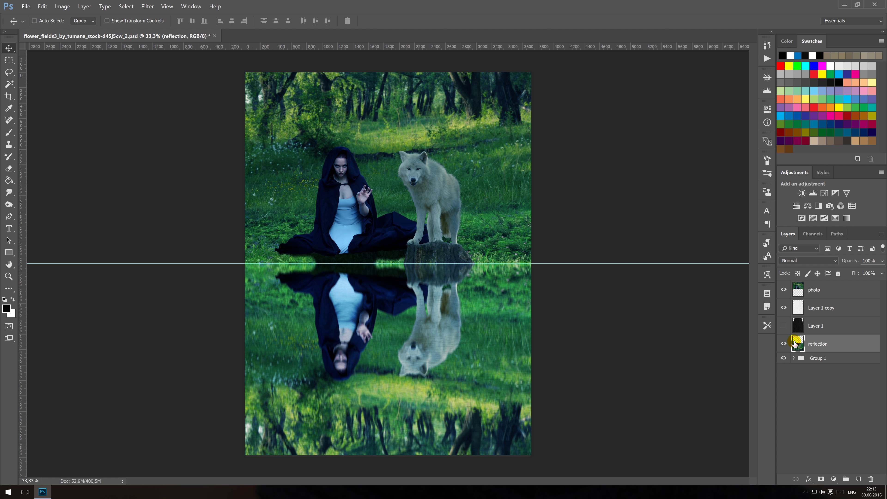
{"action": "key", "text": "ctrl+t"}
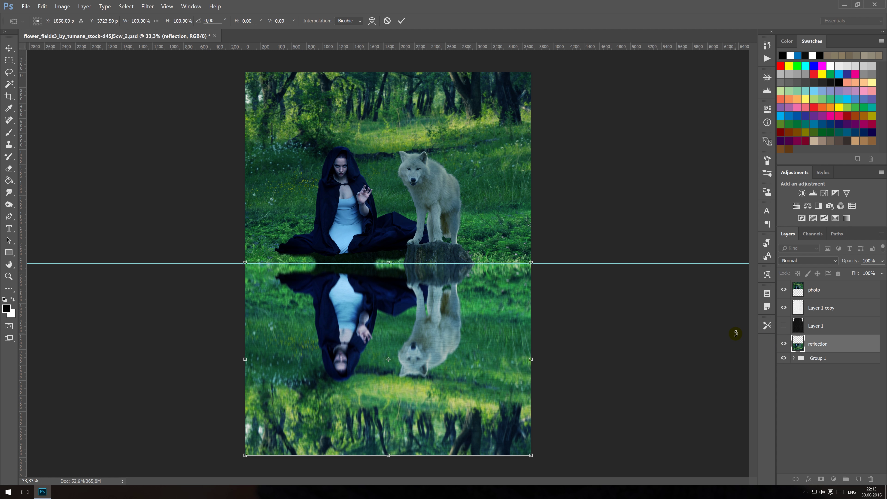
{"action": "key", "text": "Return"}
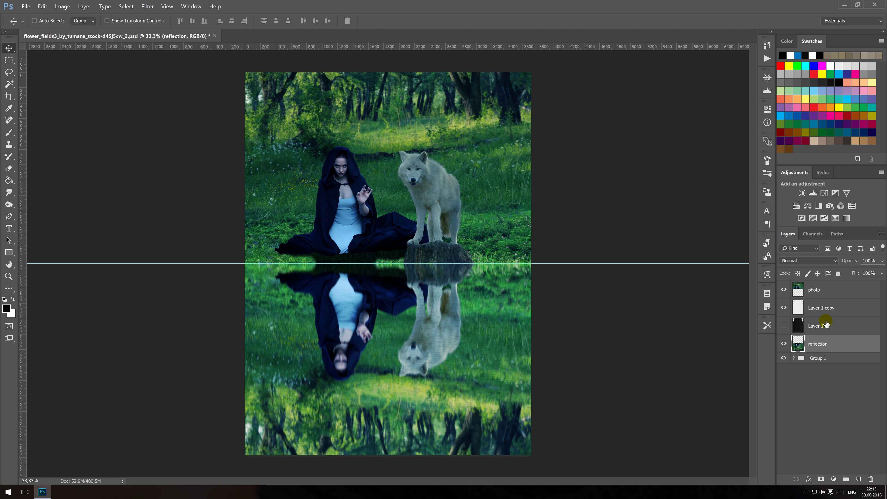
Merge Layer 1 copy through reflection into one layer, then stamp visible layers above photo.
{"action": "left_click", "coordinate": [827, 309]}
{"action": "left_click", "coordinate": [817, 343], "text": "shift"}
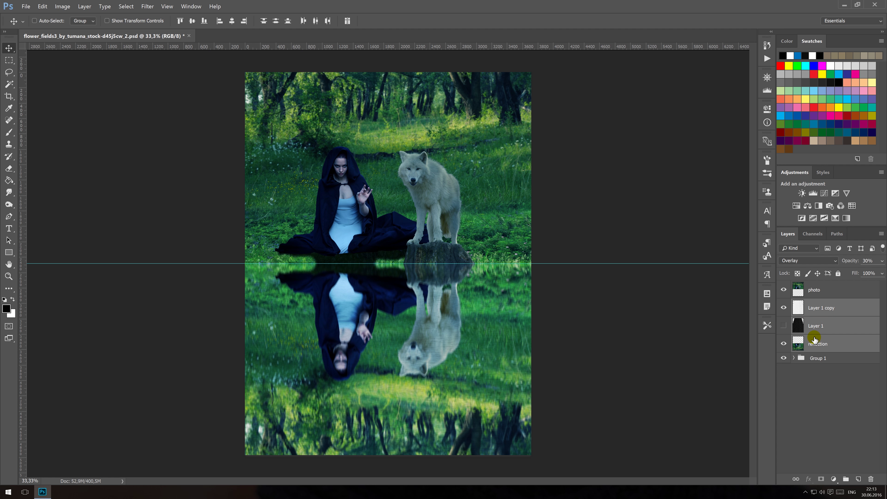
{"action": "key", "text": "ctrl+e"}
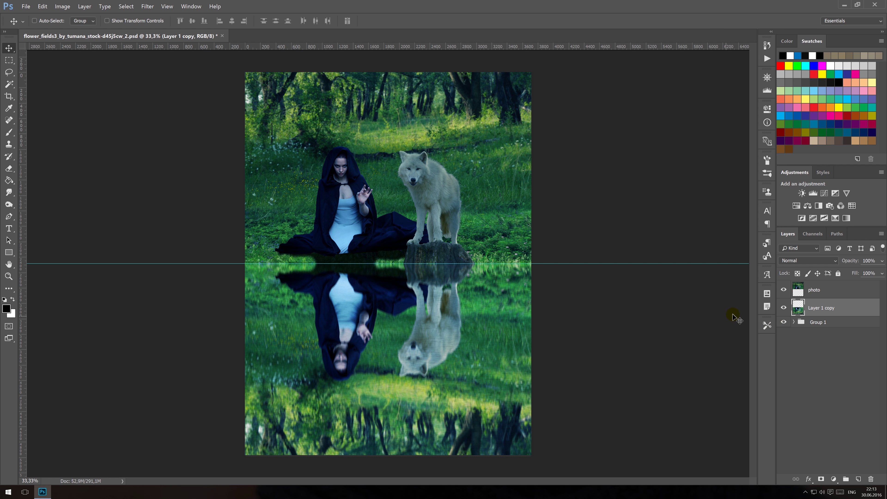
{"action": "left_click", "coordinate": [811, 295]}
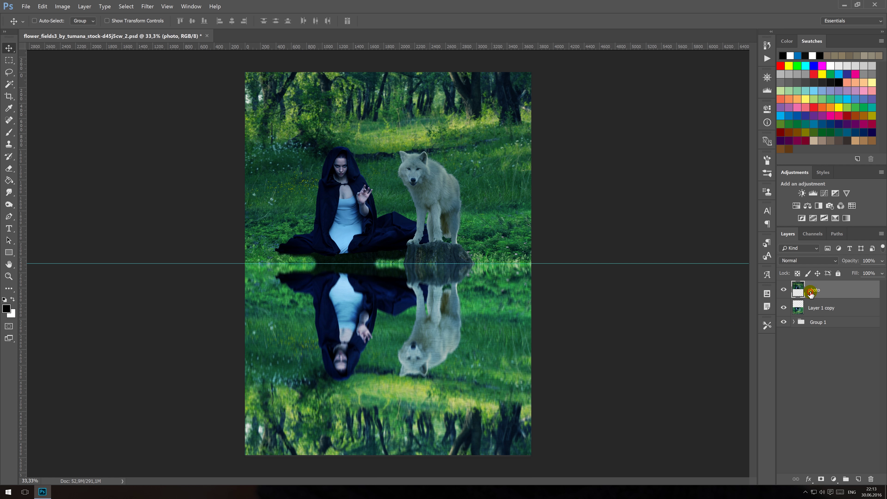
{"action": "key", "text": "ctrl+shift+alt+e"}
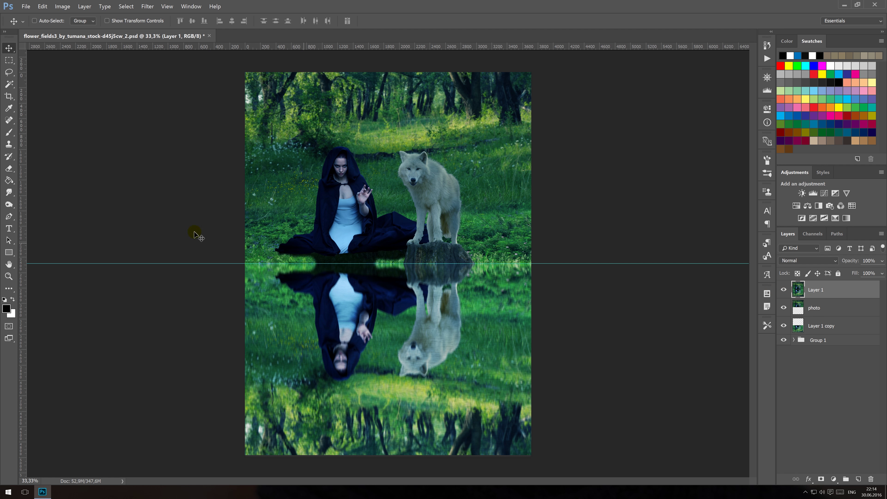
Pick a gradient preset for the Gradient tool.
{"action": "left_click", "coordinate": [9, 180]}
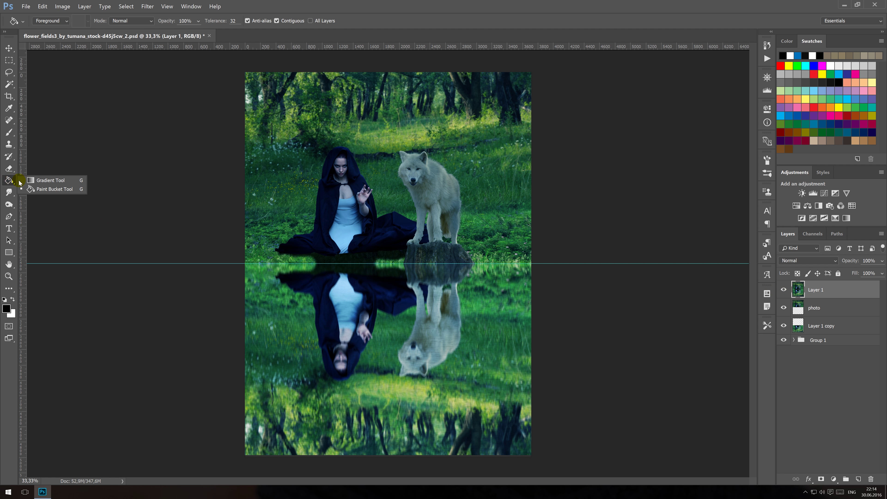
{"action": "left_click", "coordinate": [47, 182]}
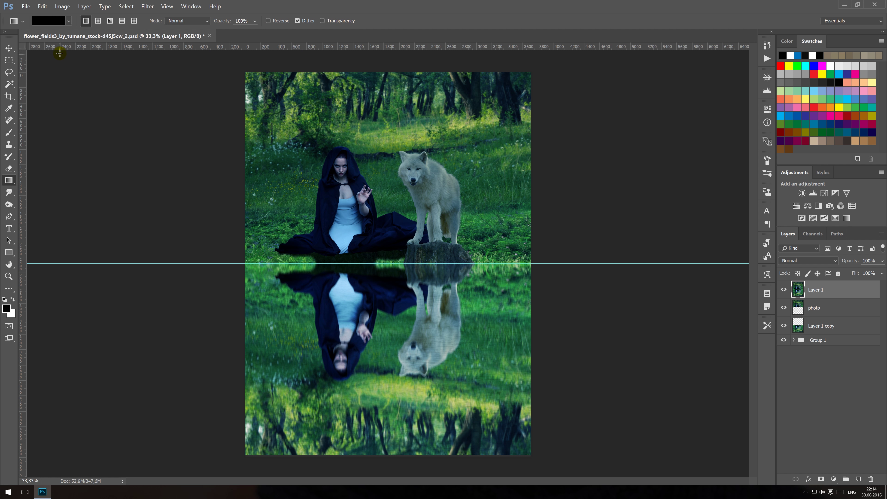
{"action": "left_click", "coordinate": [69, 21]}
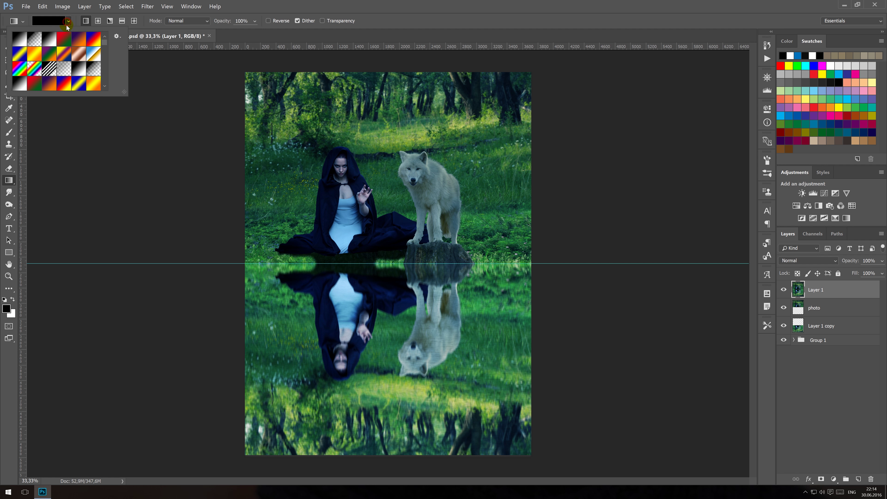
{"action": "double_click", "coordinate": [38, 41]}
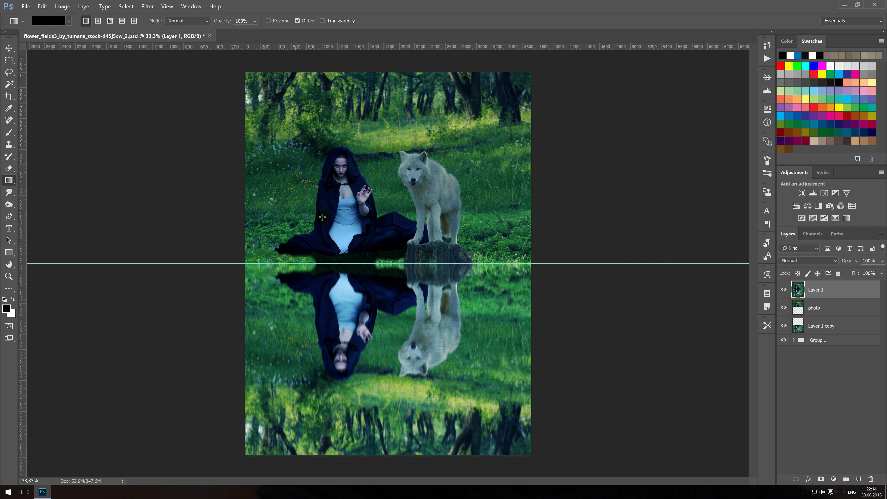
Select the lower reflection half below the horizon.
{"action": "left_click", "coordinate": [9, 59]}
{"action": "left_click_drag", "start_coordinate": [238, 69], "coordinate": [525, 262]}
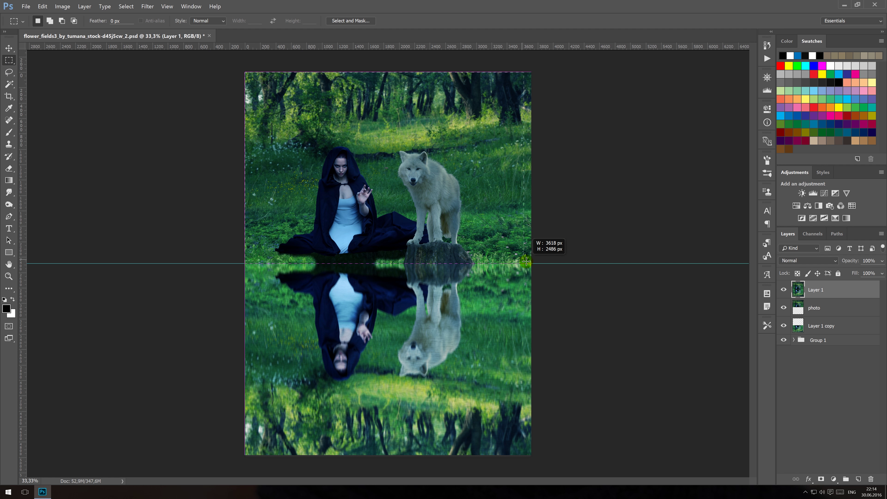
{"action": "left_click_drag", "start_coordinate": [526, 262], "coordinate": [531, 262]}
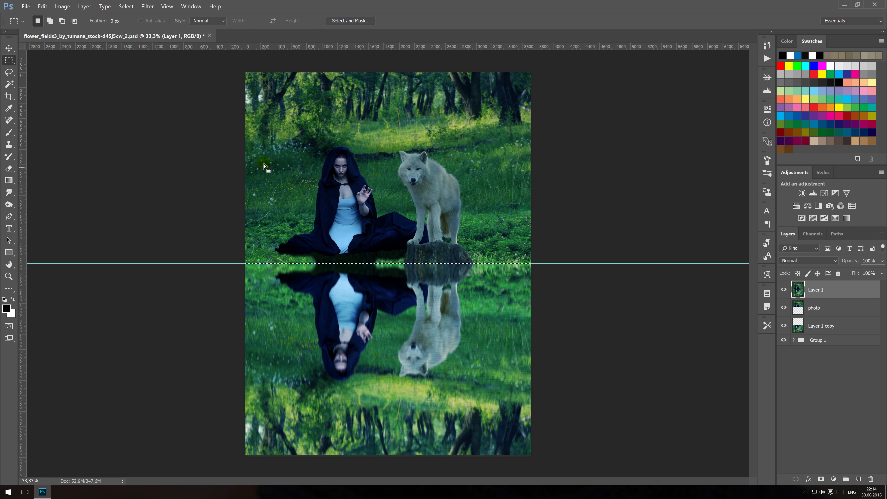
{"action": "key", "text": "ctrl+z"}
Fill the lower half with a bottom-up black gradient at 30% opacity and hide the guides.
{"action": "left_click", "coordinate": [7, 180]}
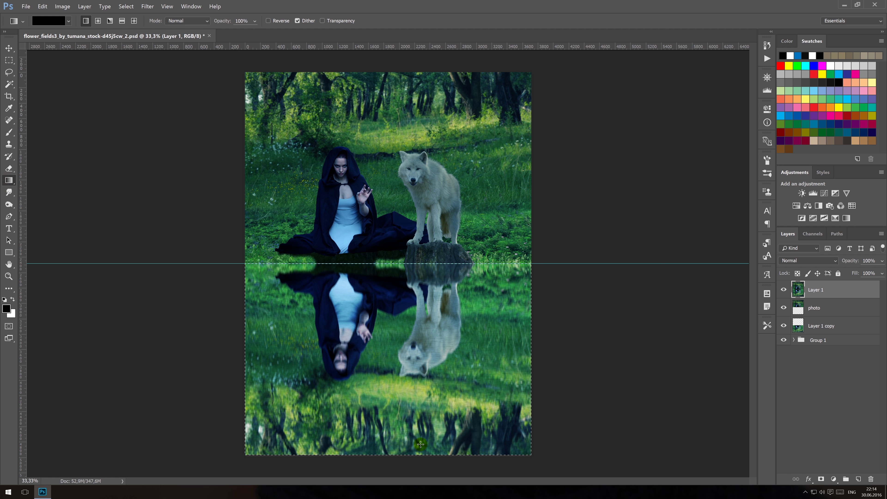
{"action": "left_click_drag", "start_coordinate": [391, 458], "coordinate": [389, 299]}
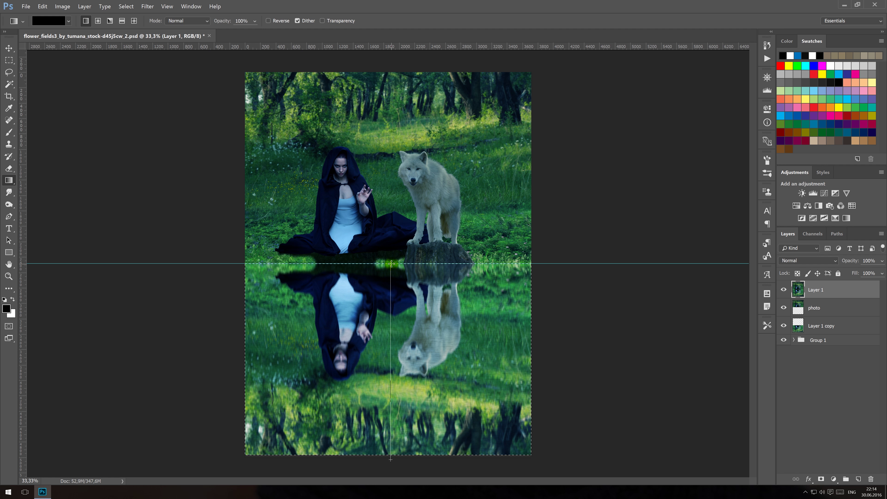
{"action": "left_click_drag", "start_coordinate": [391, 264], "coordinate": [391, 264]}
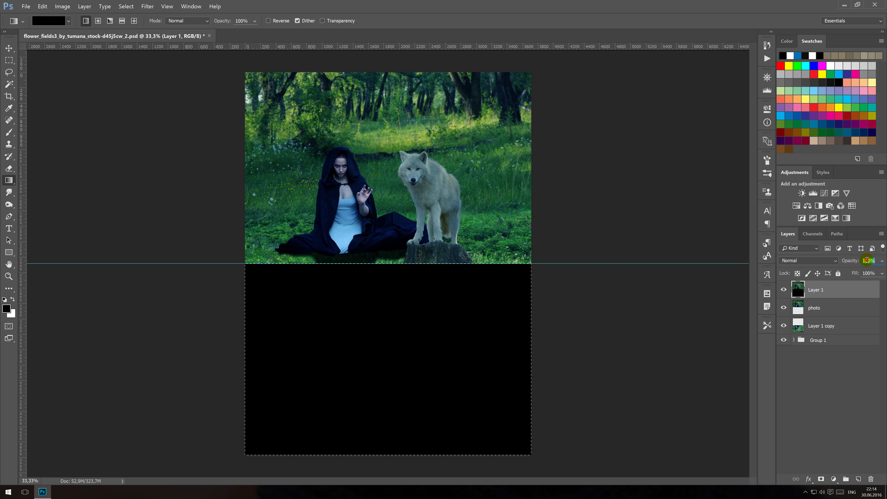
{"action": "type", "text": "10"}
{"action": "left_click_drag", "start_coordinate": [866, 261], "coordinate": [748, 264]}
{"action": "key", "text": "ctrl+h"}
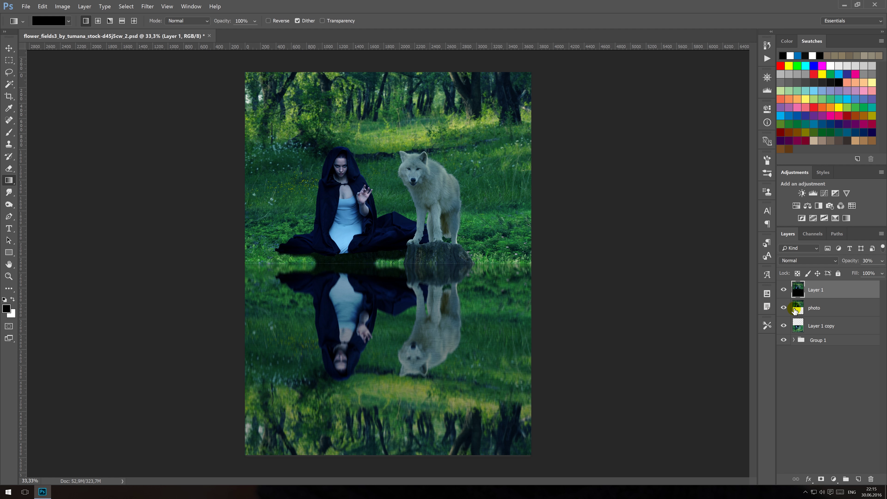